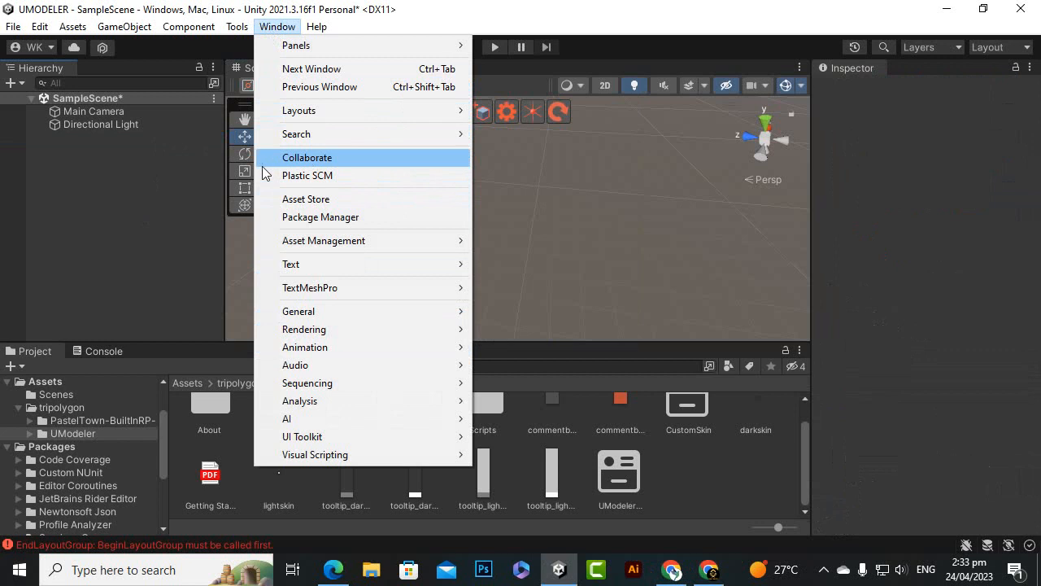
# Step: Create a new UModeler object in SampleScene
pyautogui.click(720, 6)
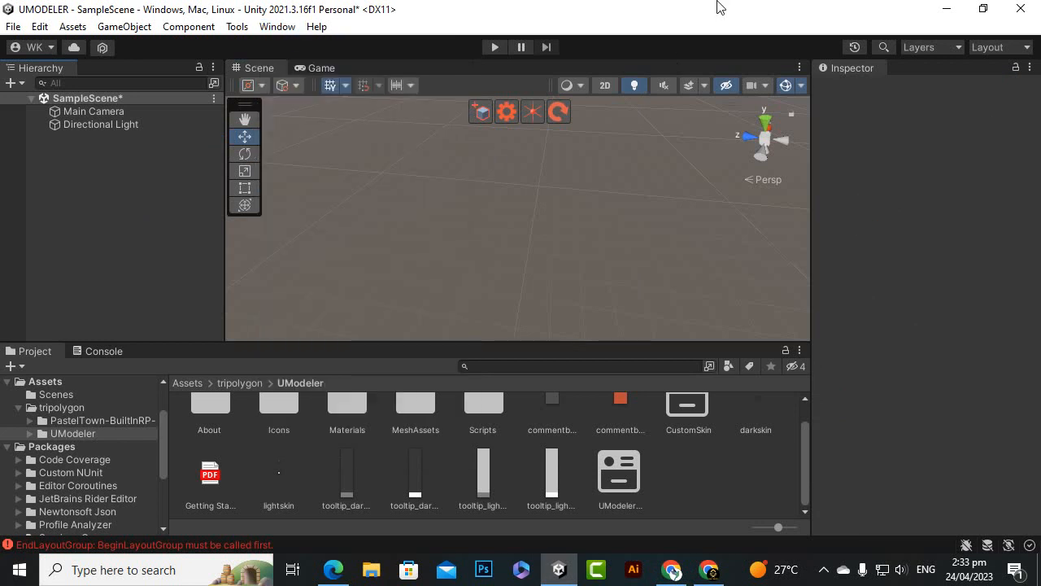
pyautogui.click(237, 27)
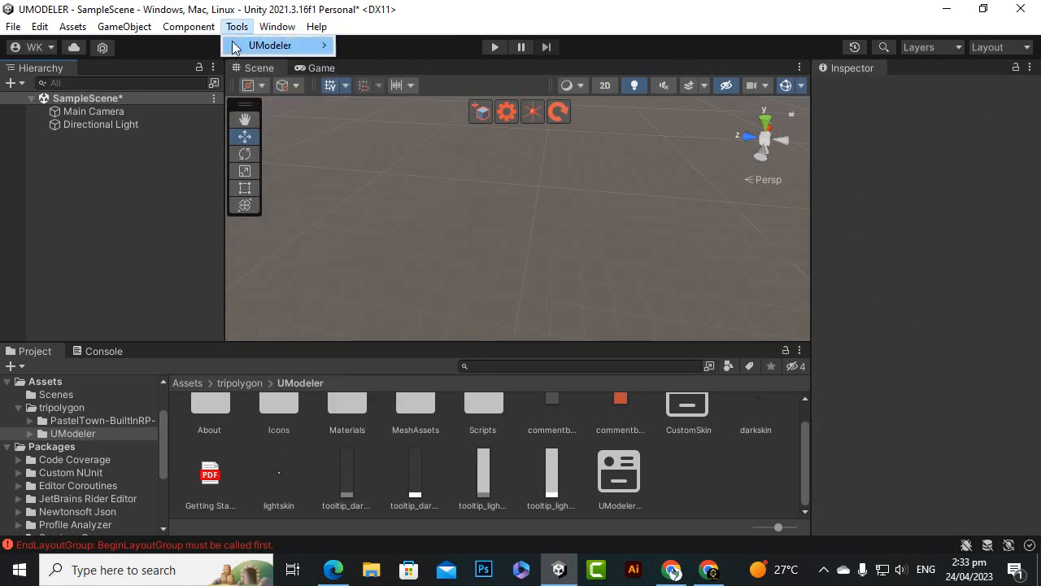
pyautogui.moveTo(271, 45)
pyautogui.click(379, 47)
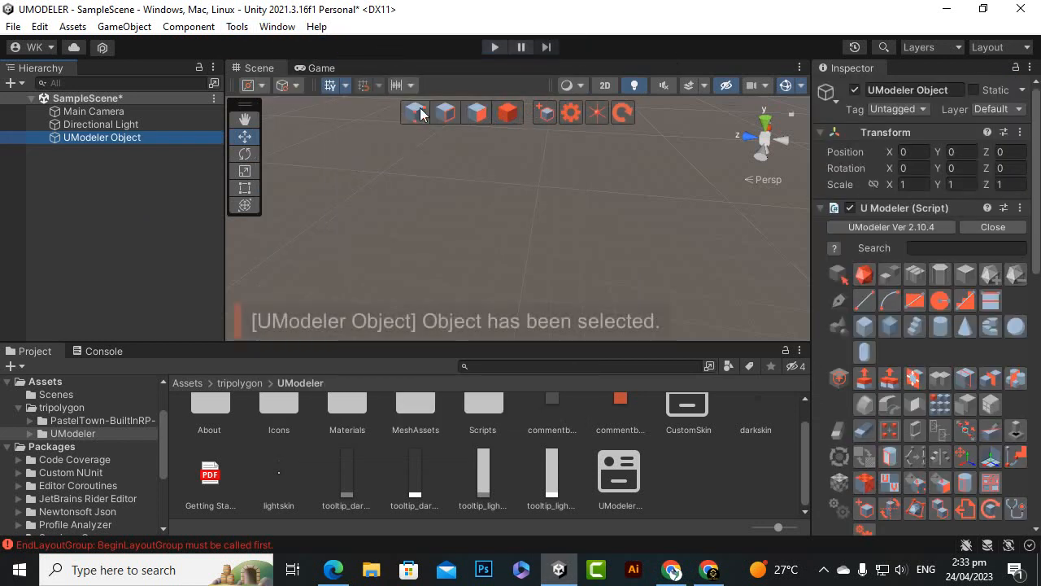
# Step: Draw a box on the ground with the Box tool, about 2570 wide, 3482 deep and 1000 high
pyautogui.click(874, 331)
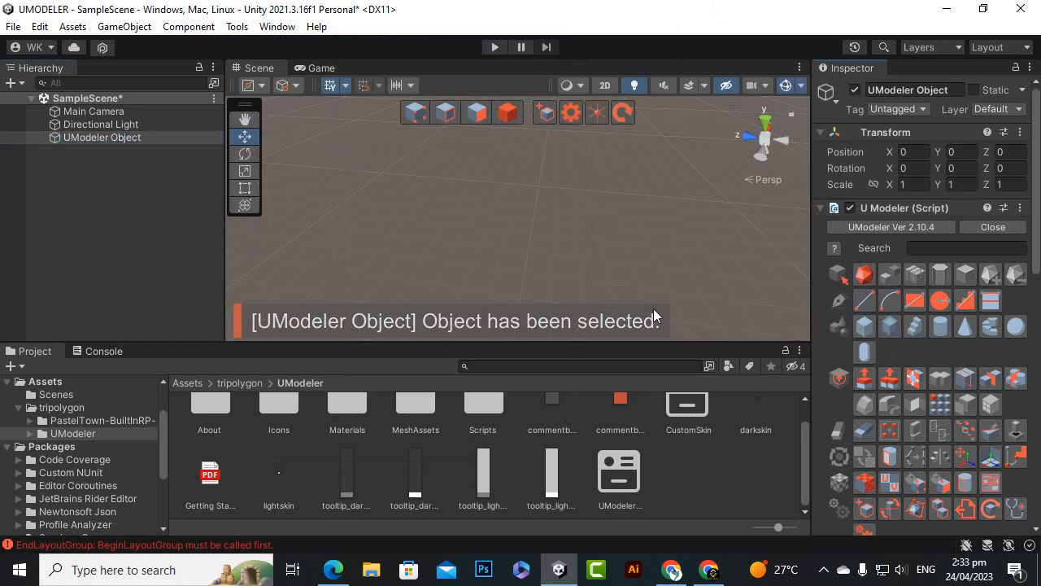
pyautogui.moveTo(460, 261); pyautogui.dragTo(547, 232)
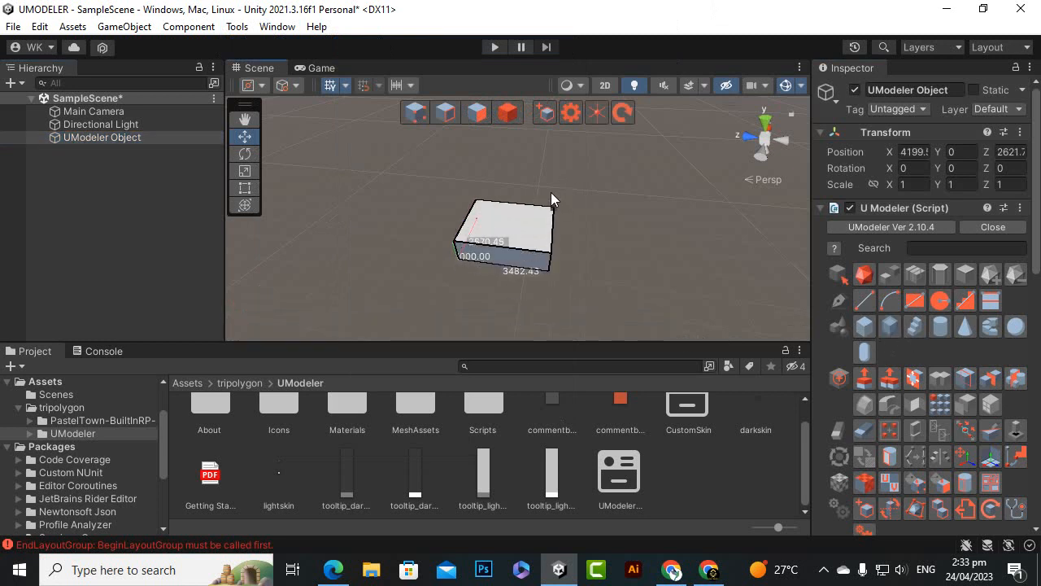
pyautogui.click(551, 194)
# Step: Set the box's width, depth and height each to 1 and frame it in the scene
pyautogui.scroll(-4, 985, 406)
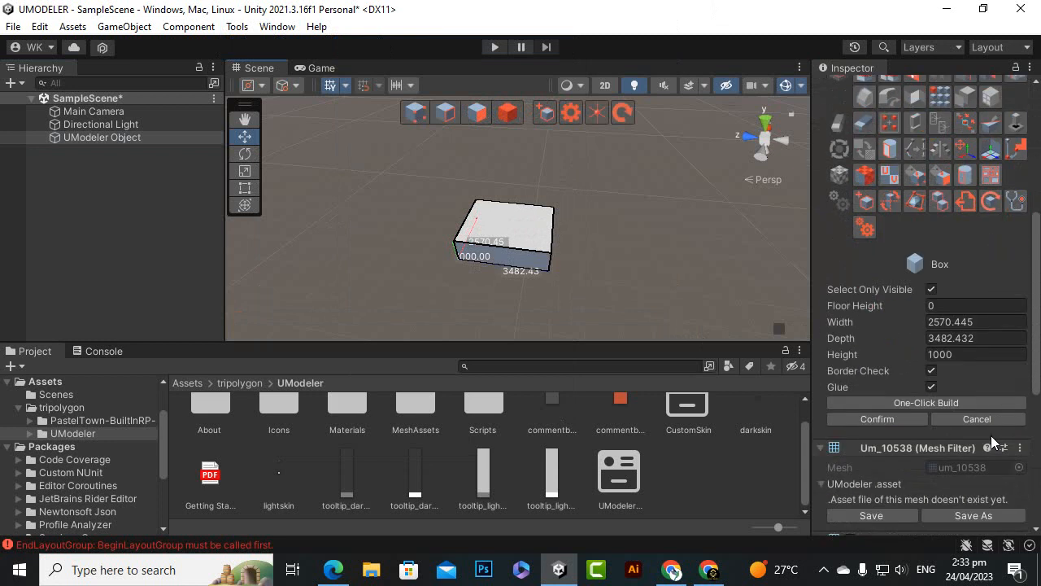
pyautogui.click(969, 325)
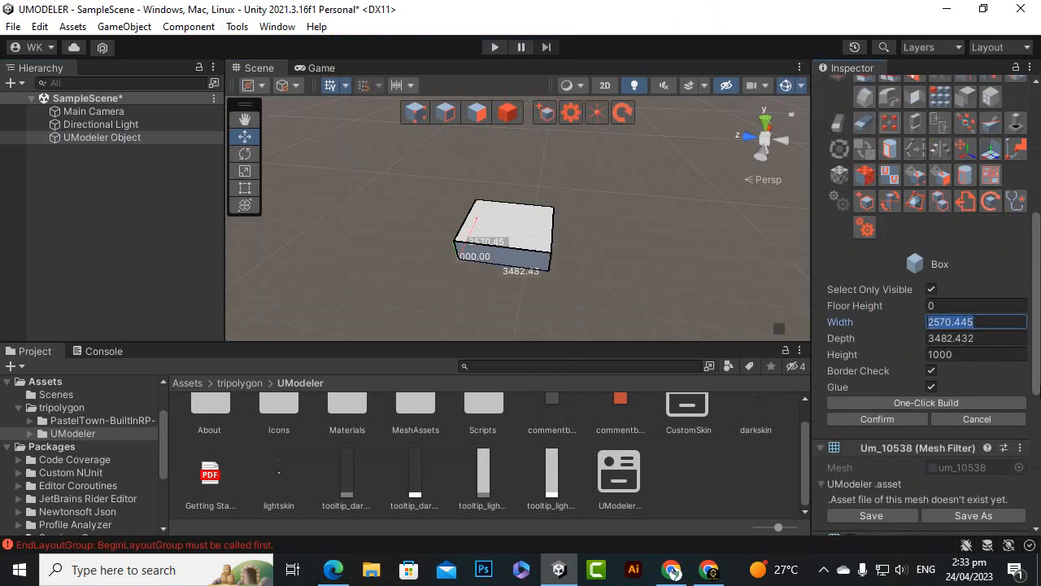
pyautogui.write('1')
pyautogui.press('Tab')
pyautogui.write('1')
pyautogui.press('Tab')
pyautogui.write('1')
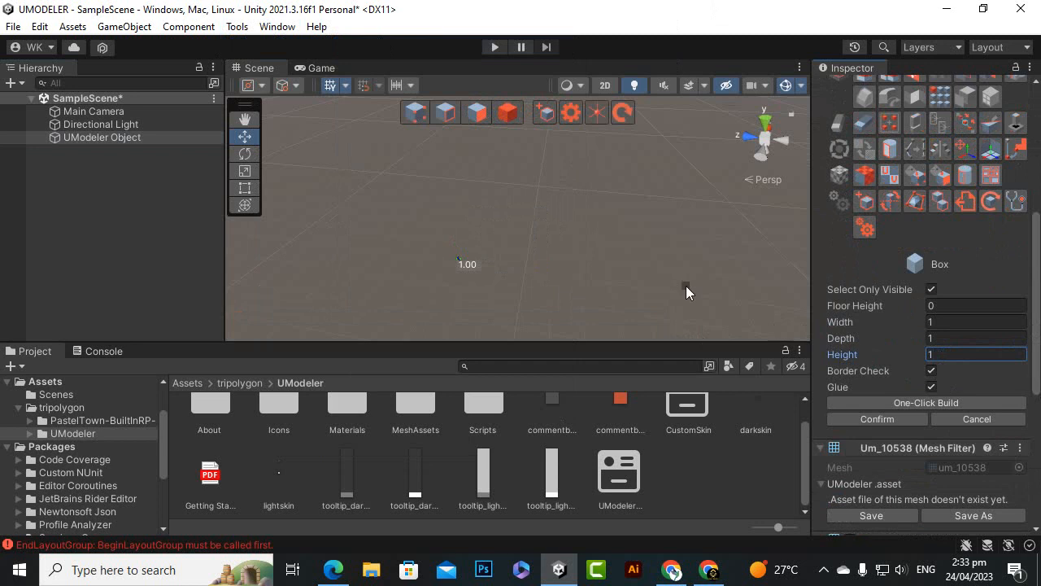
pyautogui.scroll(3, 561, 255)
pyautogui.click(560, 256)
pyautogui.press('f')
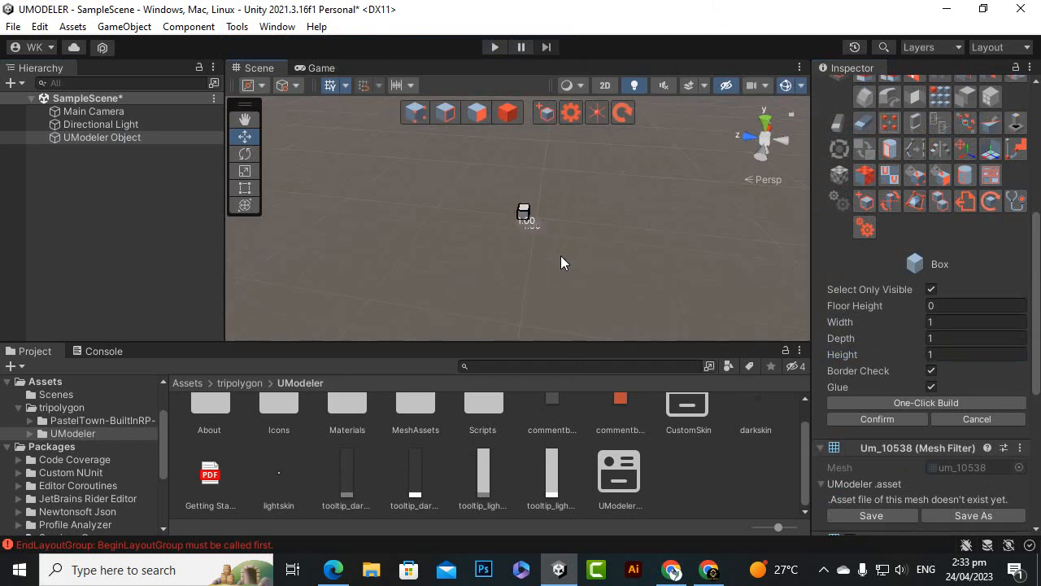
pyautogui.scroll(10, 559, 216)
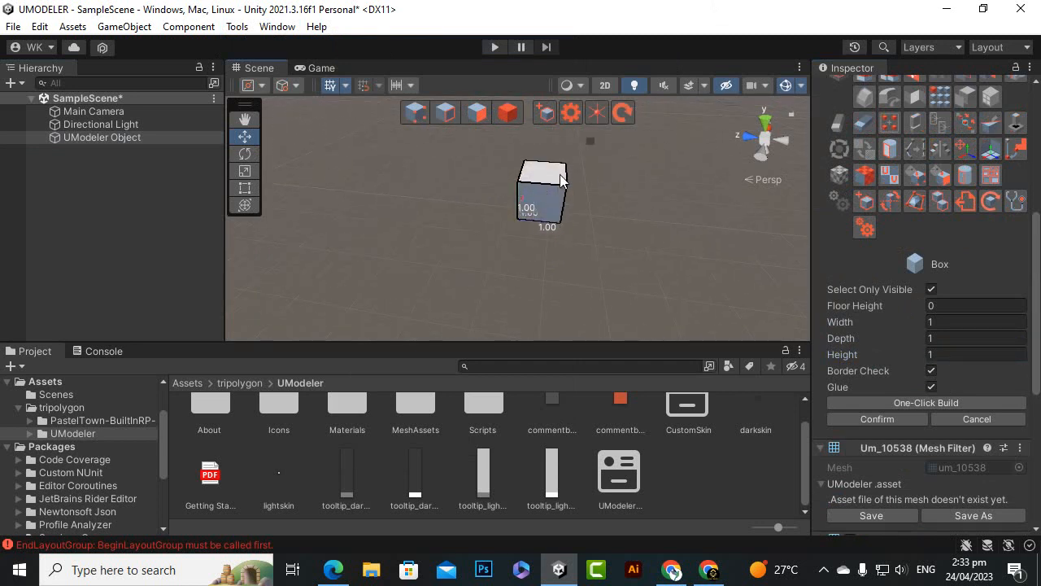
pyautogui.click(244, 118)
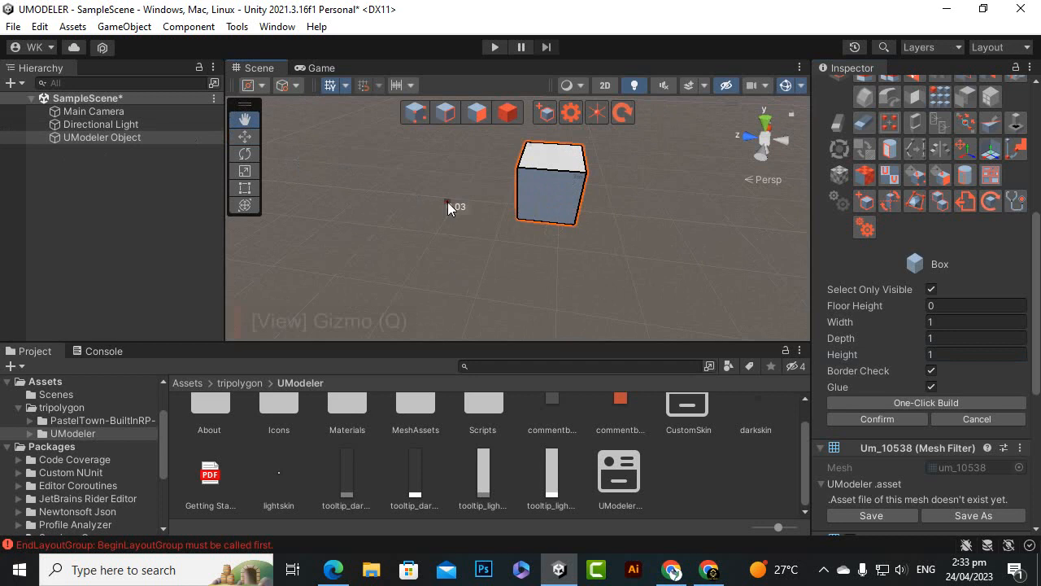
pyautogui.moveTo(447, 201); pyautogui.dragTo(423, 251)
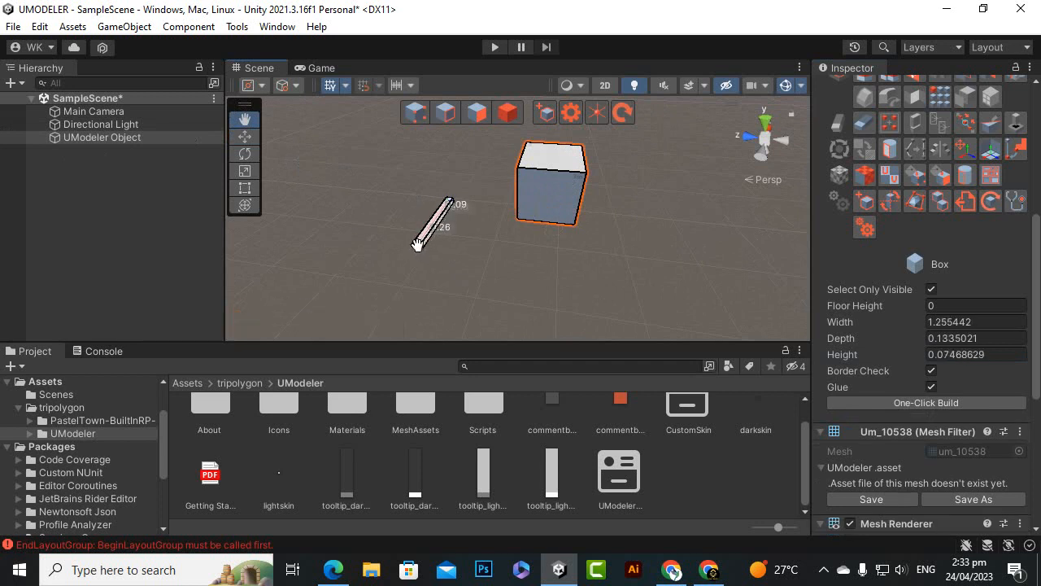
pyautogui.rightClick(417, 244)
# Step: Leave box drawing for Object mode, centre the cube in the scene and activate the Material tool for it
pyautogui.click(508, 112)
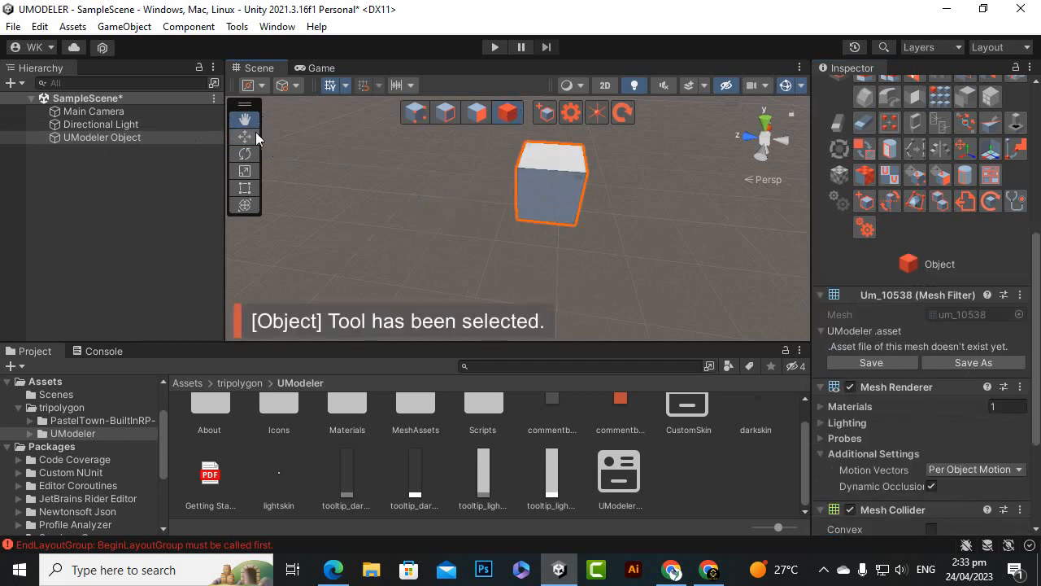
pyautogui.moveTo(423, 189); pyautogui.dragTo(400, 244)
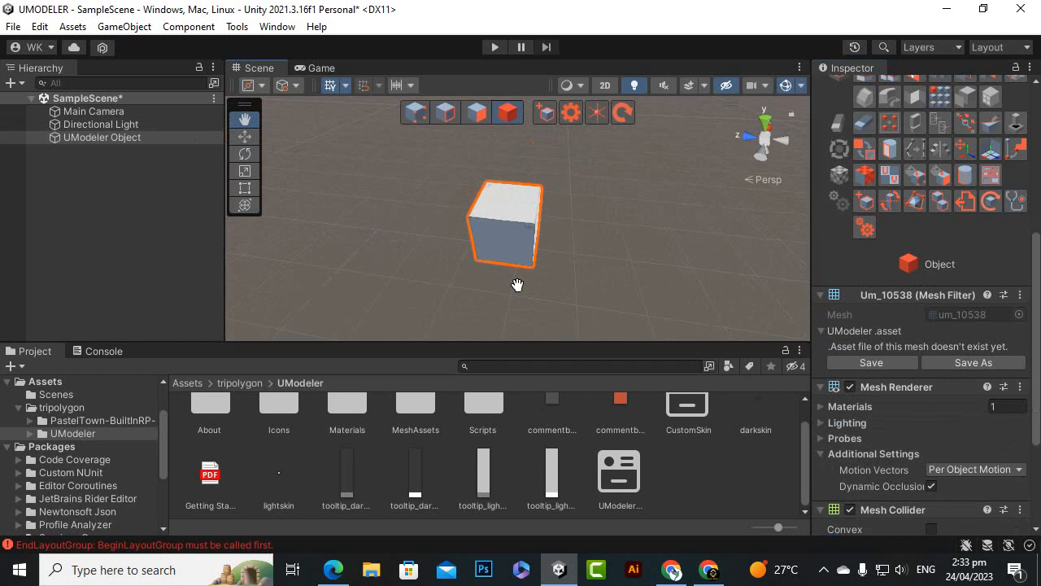
pyautogui.scroll(2, 503, 248)
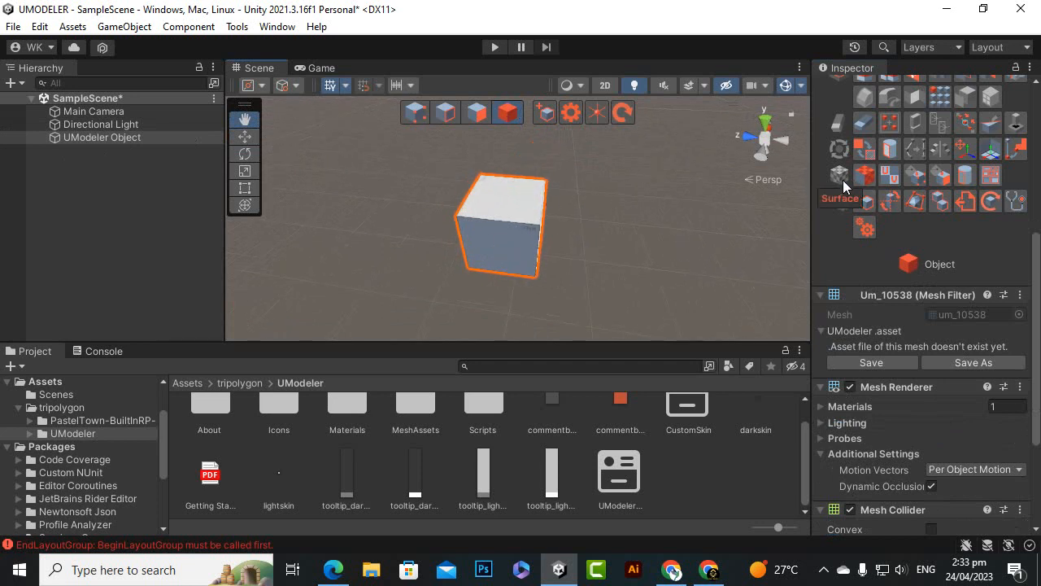
pyautogui.click(864, 175)
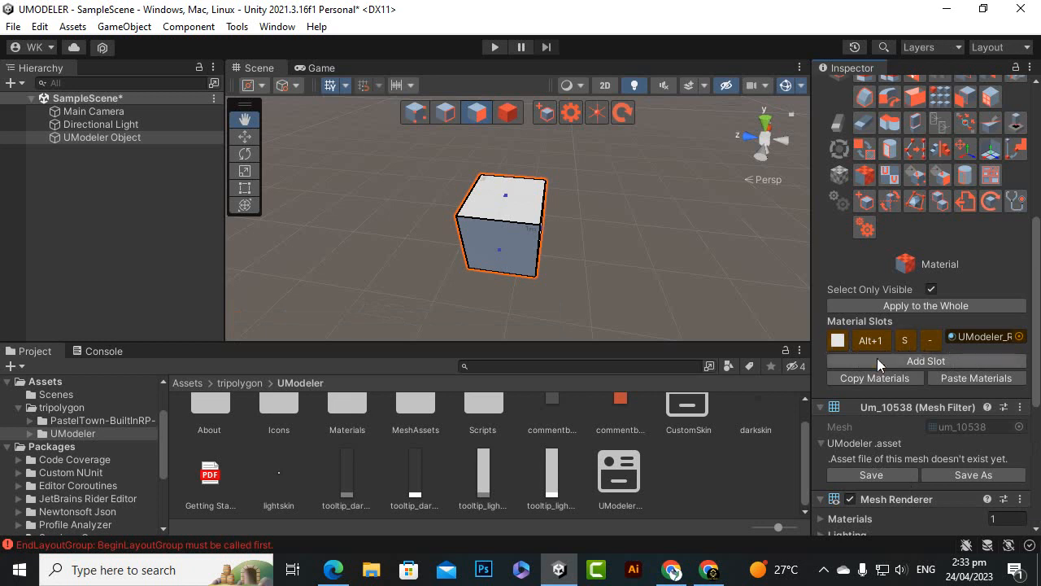
pyautogui.scroll(3, 885, 354)
pyautogui.scroll(-3, 885, 358)
pyautogui.scroll(5, 448, 246)
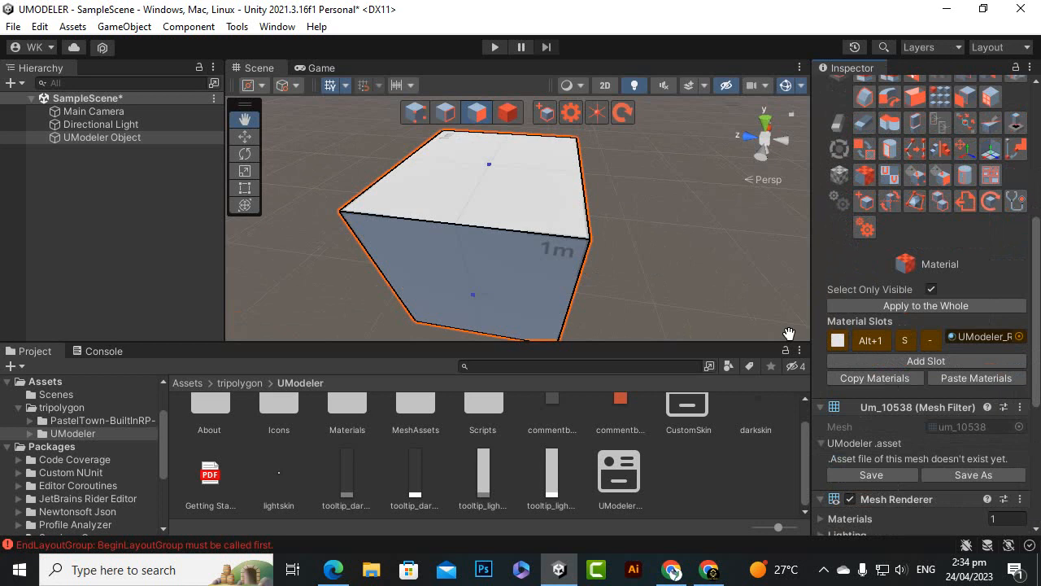
pyautogui.scroll(-2, 659, 265)
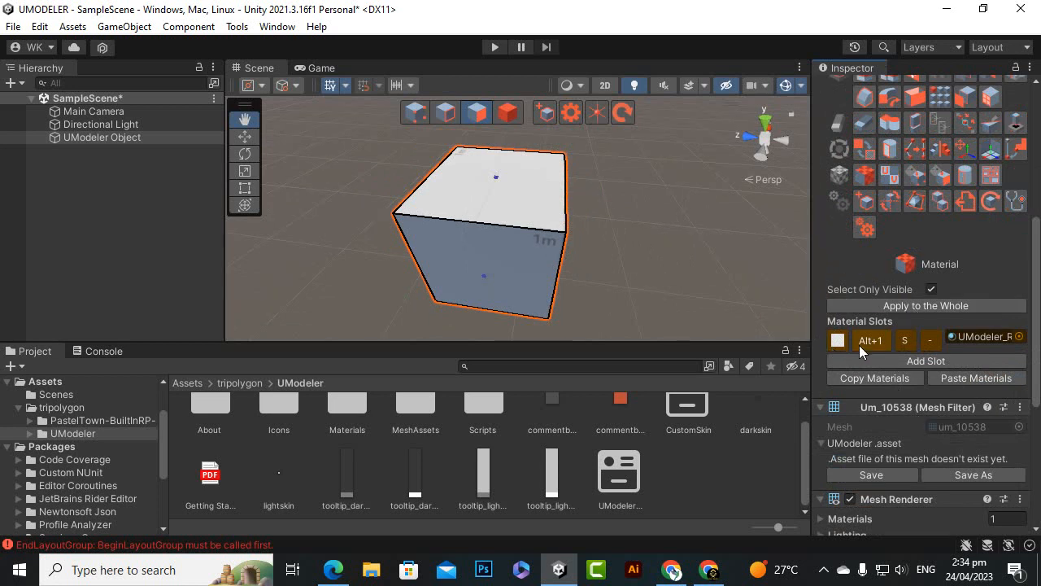
# Step: Locate the slot's material in UModeler's Materials/Basic folder and assign the pinkish-grey material from there to the cube's slot
pyautogui.click(982, 339)
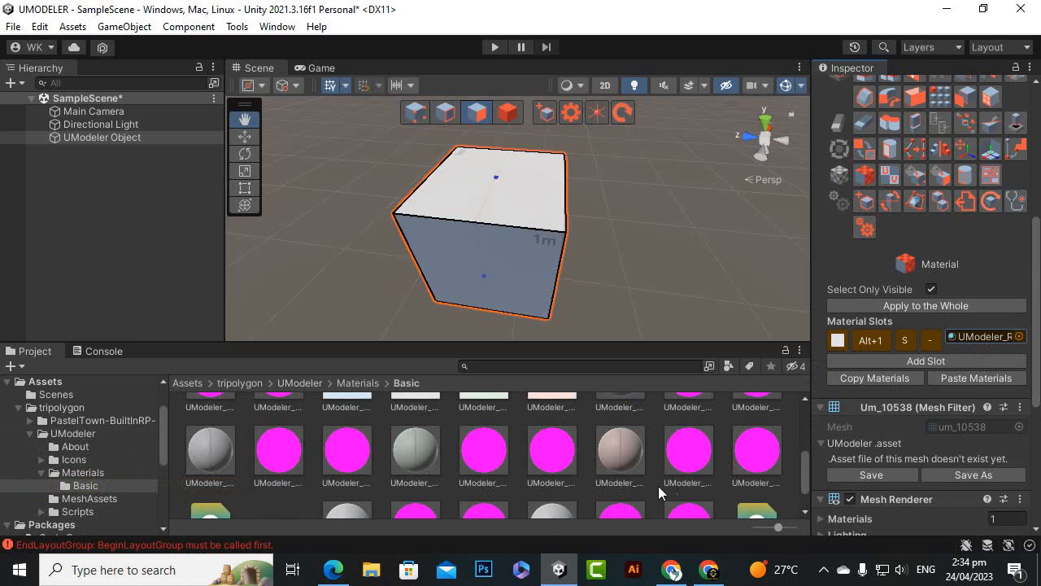
pyautogui.scroll(3, 658, 486)
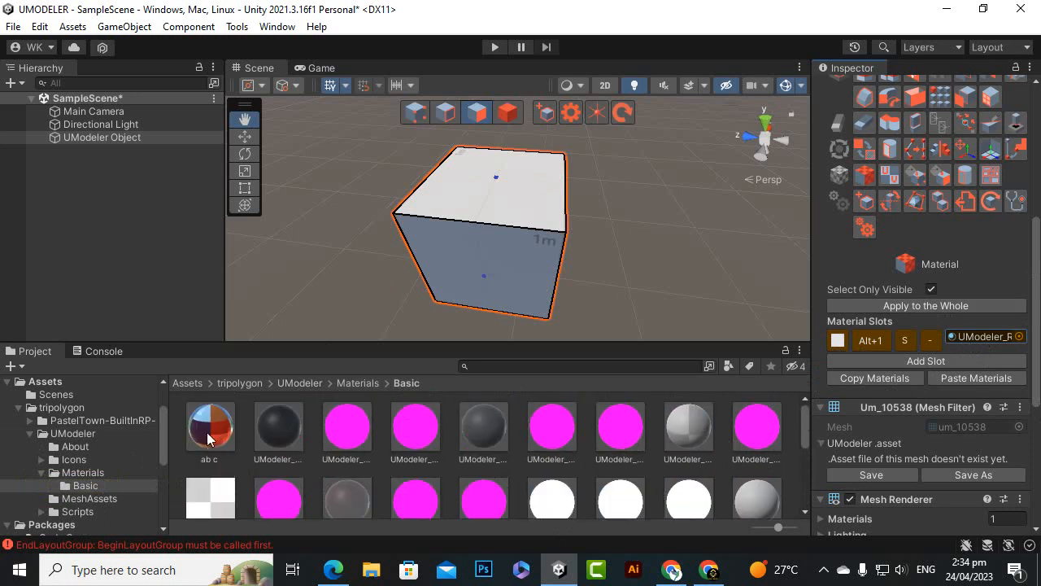
pyautogui.scroll(-3, 662, 427)
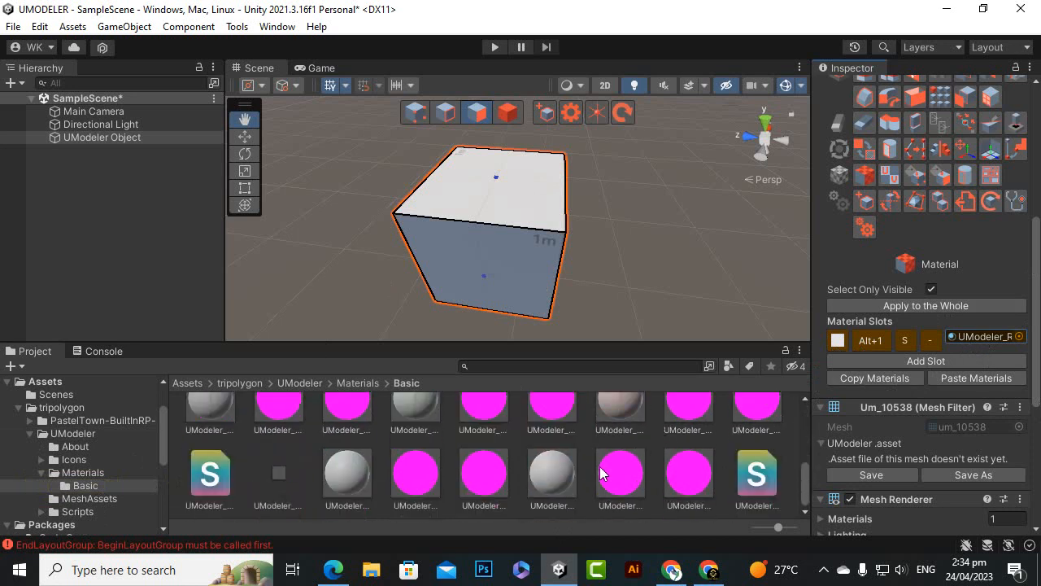
pyautogui.scroll(1, 601, 473)
pyautogui.moveTo(629, 485); pyautogui.dragTo(964, 336)
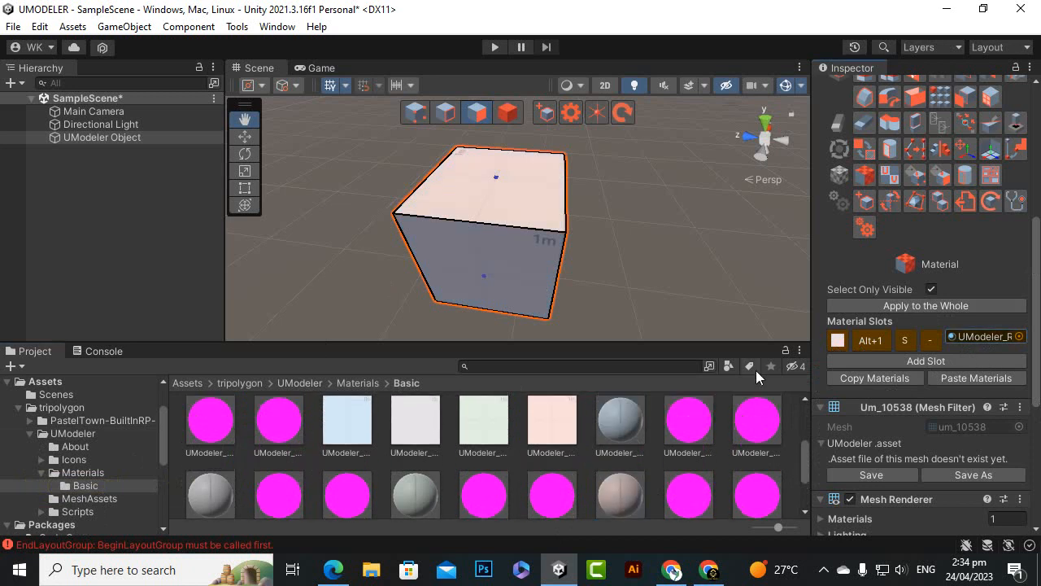
pyautogui.scroll(2, 468, 187)
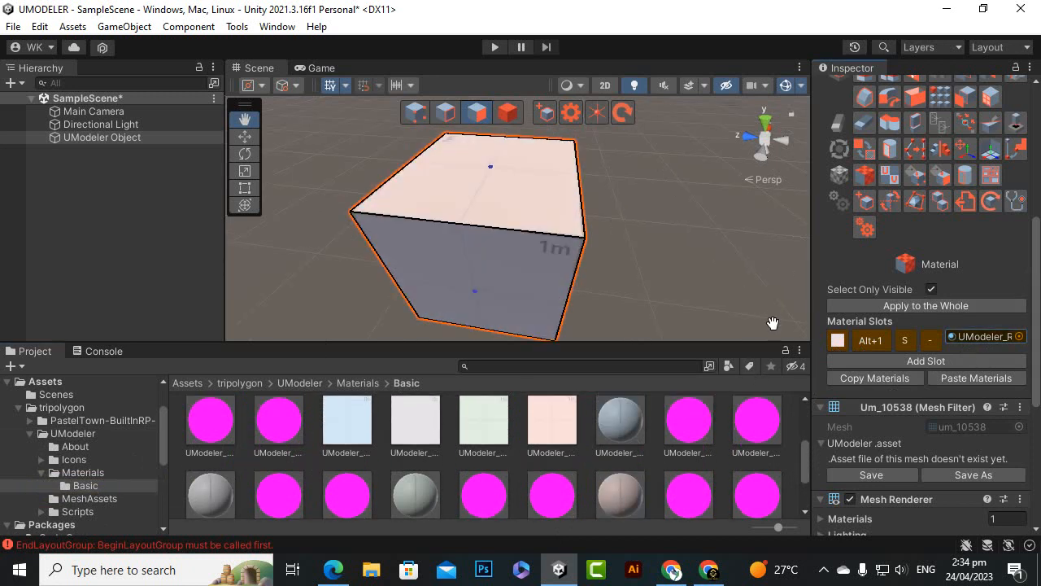
# Step: Try the blue-grey material from the Basic folder in the cube's material slot
pyautogui.scroll(-3, 773, 323)
pyautogui.moveTo(616, 434); pyautogui.dragTo(967, 339)
pyautogui.scroll(-2, 685, 276)
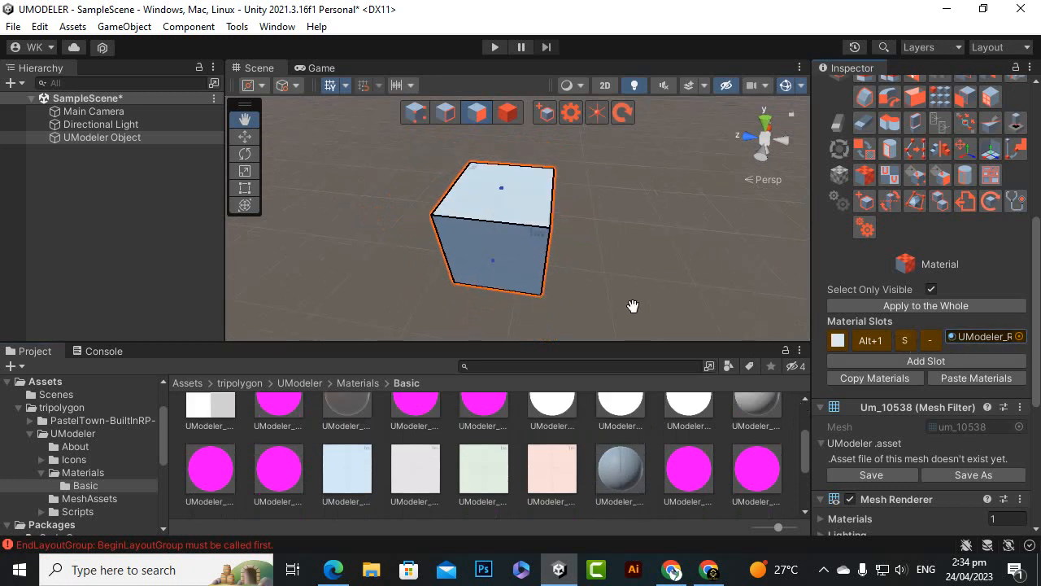
pyautogui.scroll(-1, 564, 284)
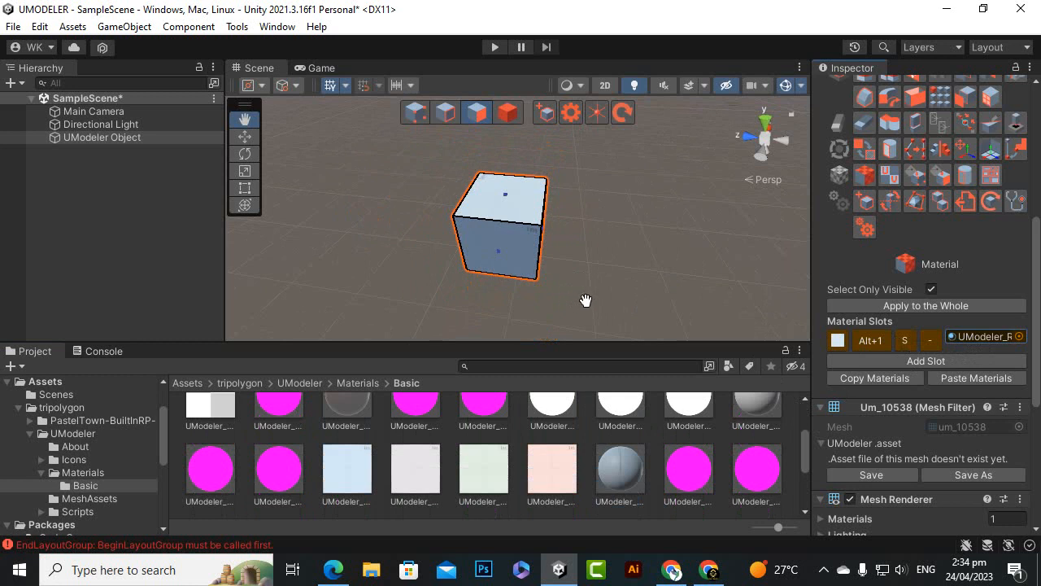
# Step: Assign the multicoloured "ab c" material from the Basic folder to the cube's material slot
pyautogui.scroll(3, 398, 461)
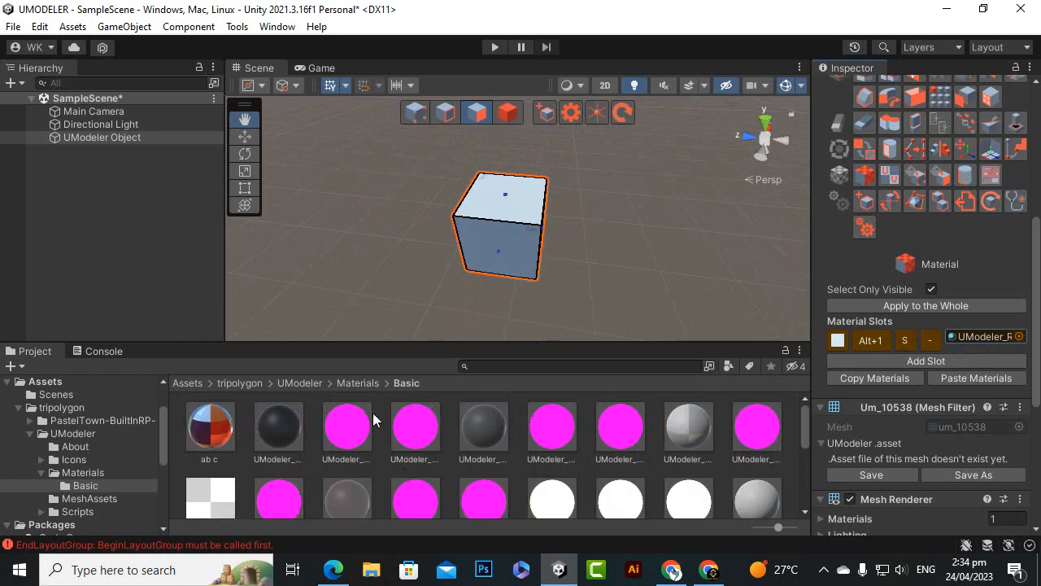
pyautogui.moveTo(213, 429); pyautogui.dragTo(994, 337)
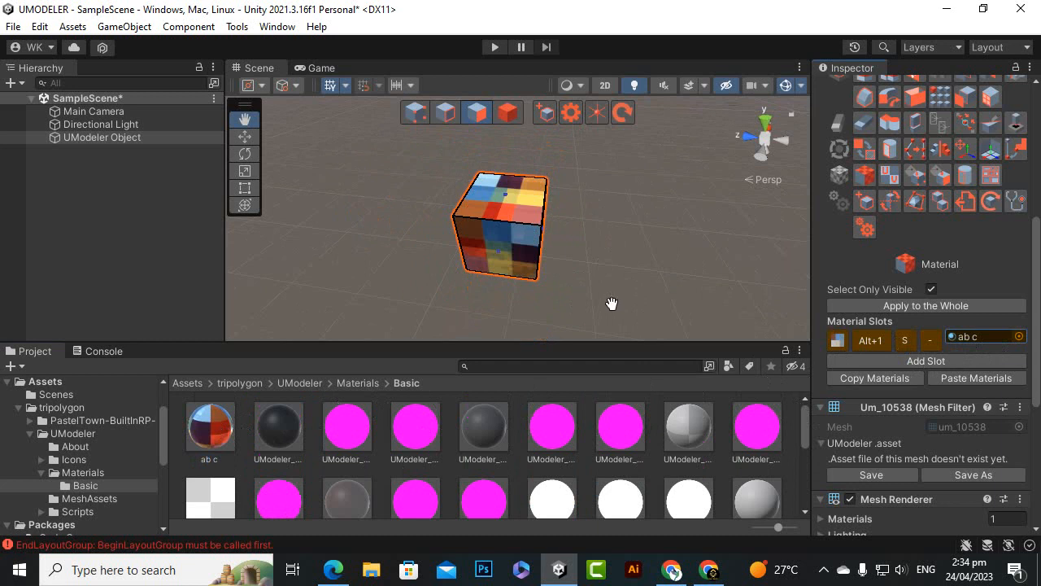
pyautogui.scroll(5, 586, 281)
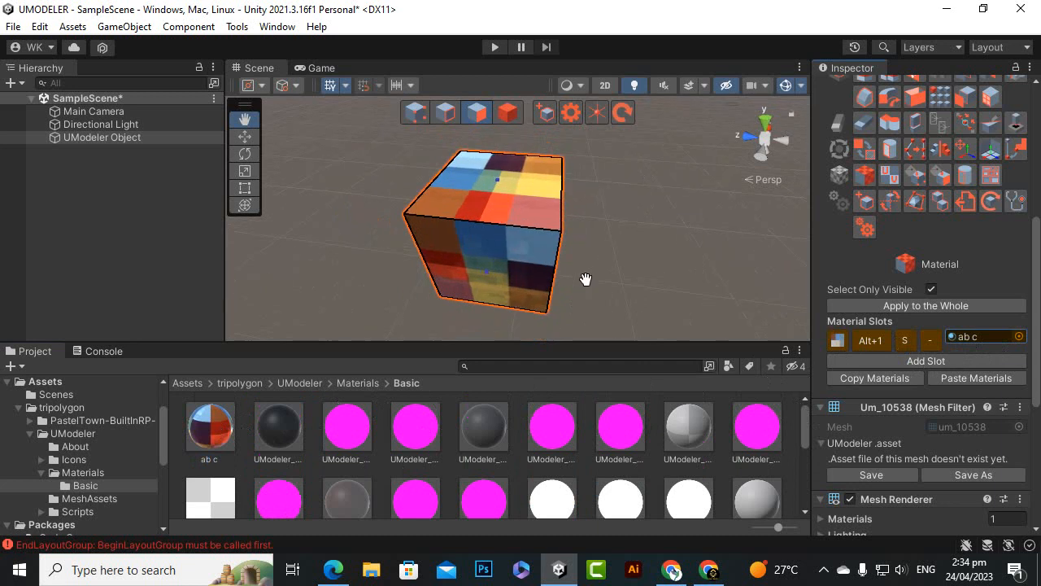
pyautogui.scroll(-2, 658, 317)
# Step: Examine the "ab c" material's properties and browse the other materials in the Basic folder
pyautogui.scroll(-3, 477, 412)
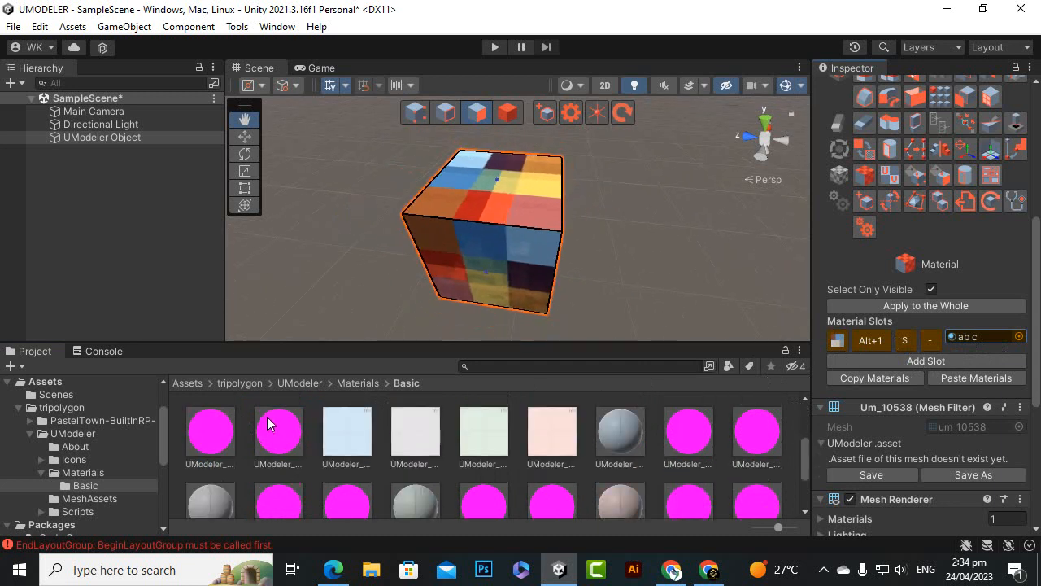
pyautogui.scroll(5, 272, 425)
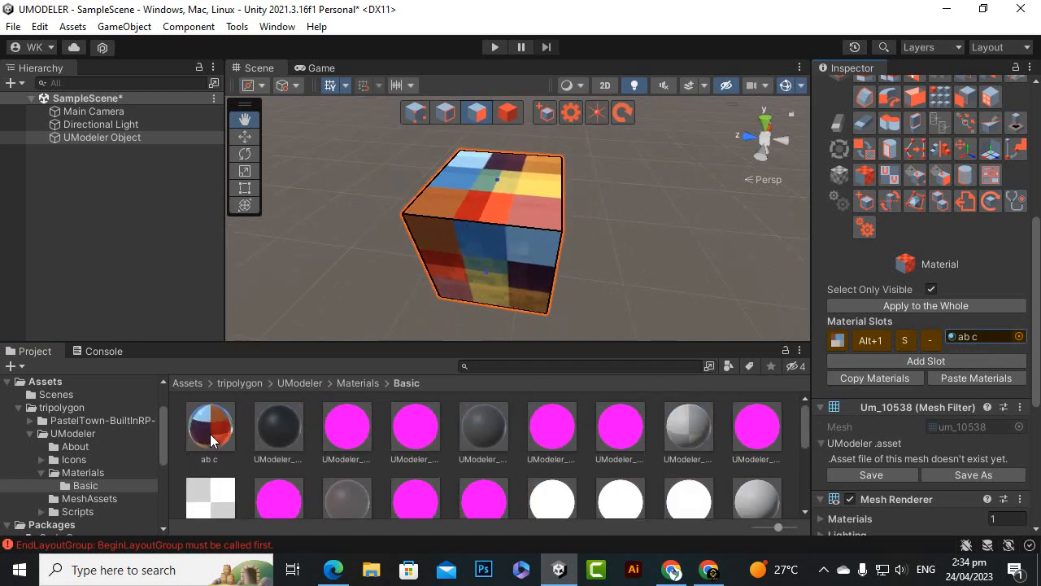
pyautogui.click(209, 434)
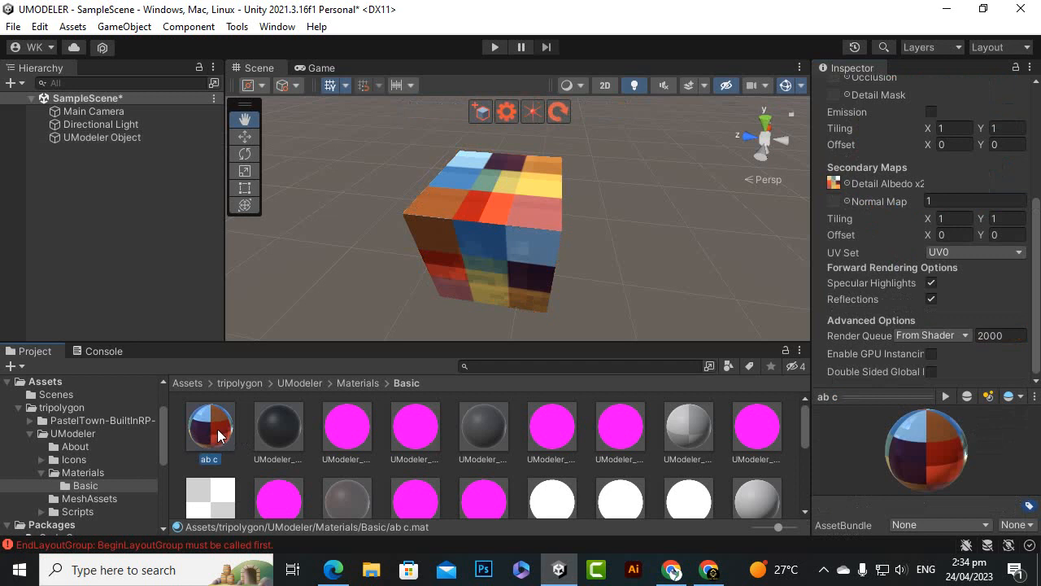
pyautogui.scroll(-1, 534, 268)
pyautogui.scroll(-5, 616, 456)
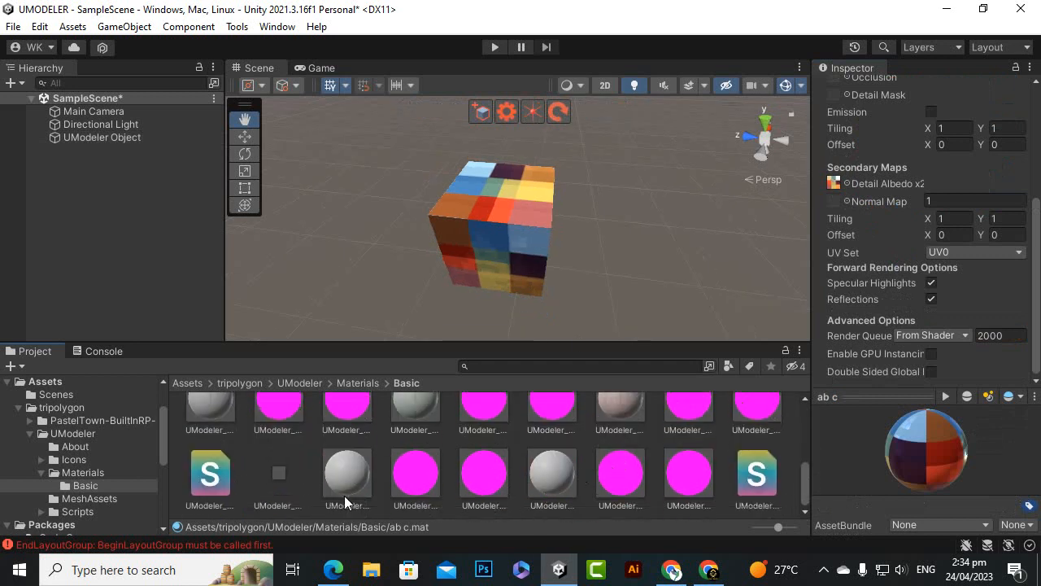
pyautogui.scroll(5, 309, 448)
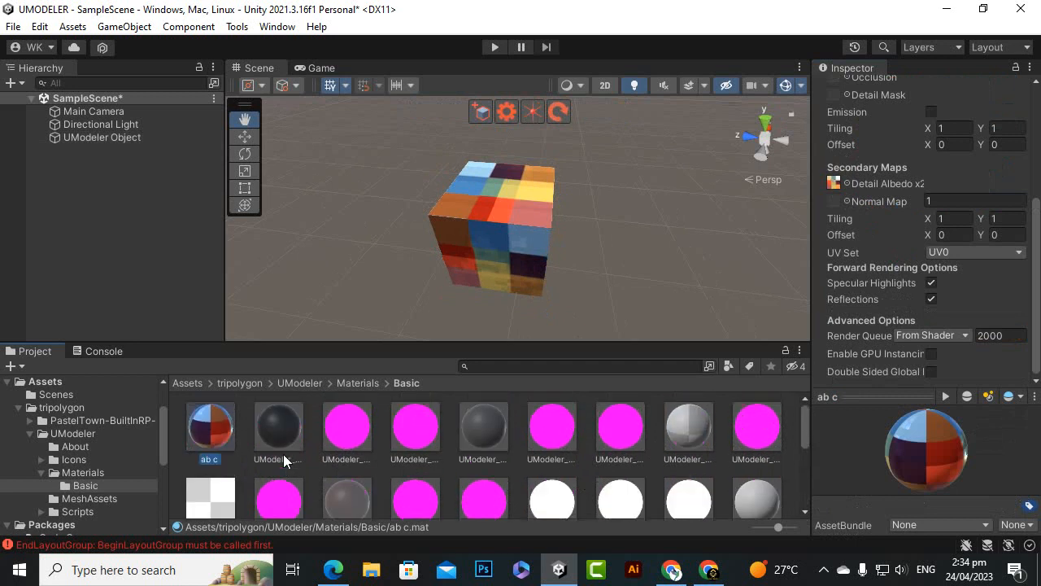
# Step: Open the project's tripolygon folder, then switch to File Explorer and open the Wallpapers folder on drive D
pyautogui.click(251, 386)
pyautogui.click(362, 461)
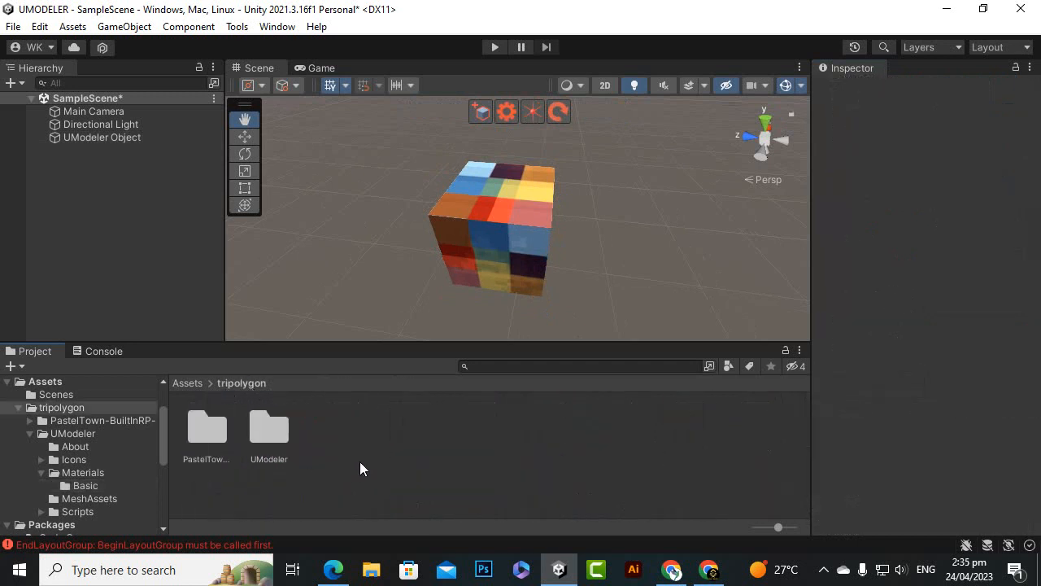
pyautogui.click(379, 583)
pyautogui.click(81, 476)
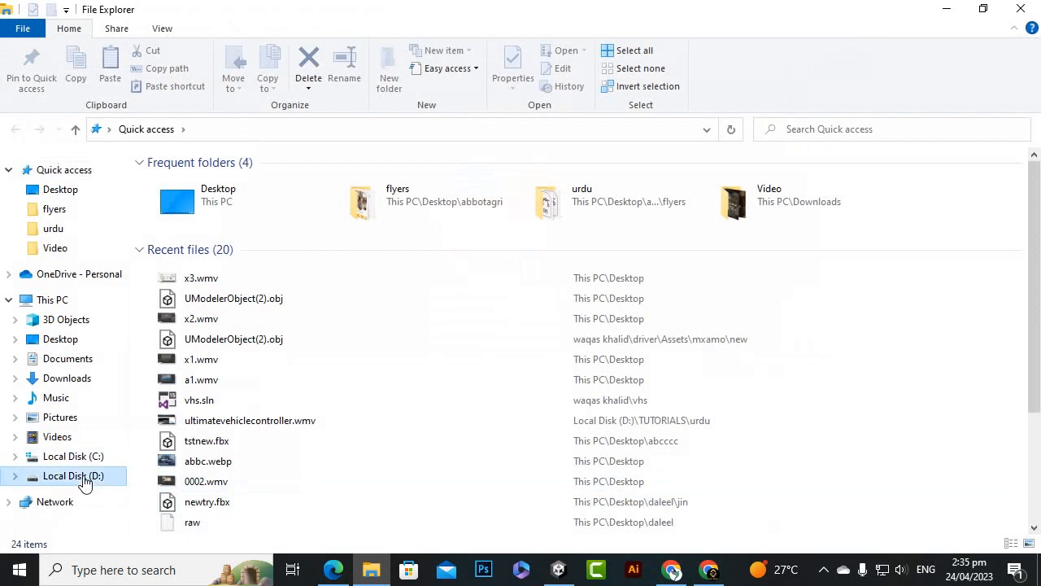
pyautogui.doubleClick(233, 182)
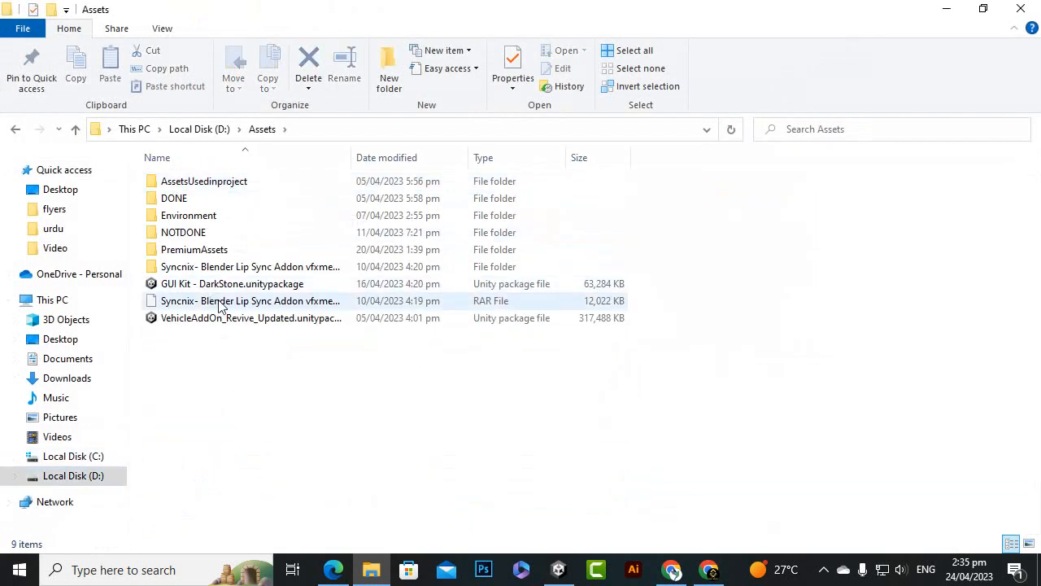
pyautogui.click(103, 478)
pyautogui.scroll(-2, 396, 455)
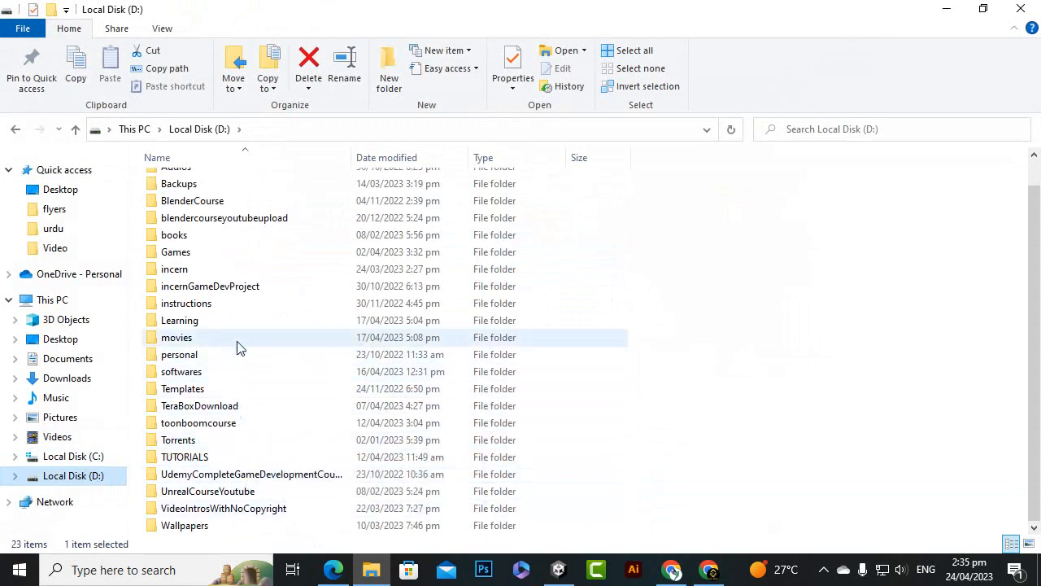
pyautogui.doubleClick(210, 525)
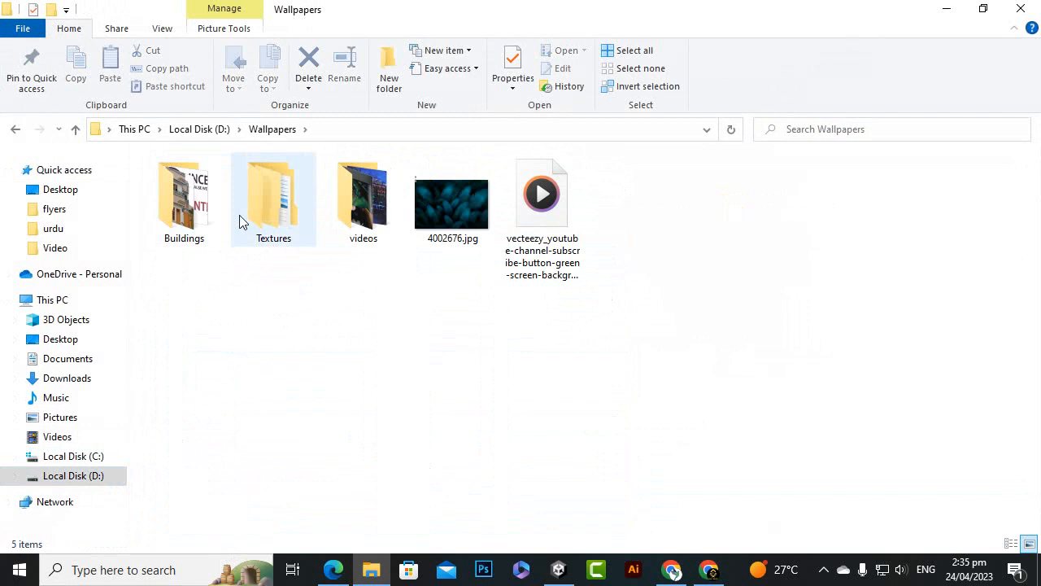
# Step: Open the brown leather image folder at Textures/Fabric/brown_leather_2k.blend/textures
pyautogui.doubleClick(267, 207)
pyautogui.doubleClick(207, 201)
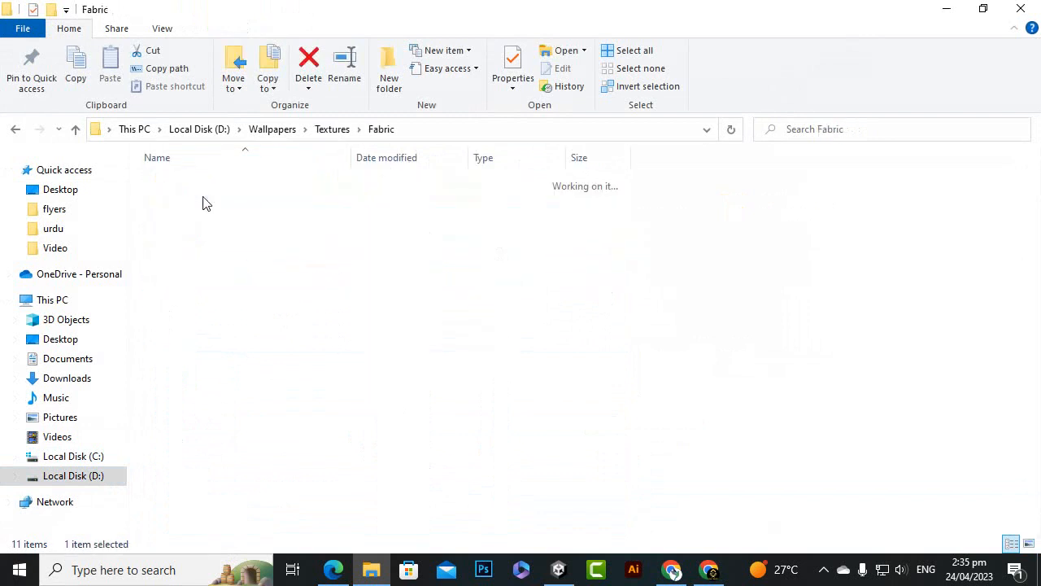
pyautogui.doubleClick(239, 199)
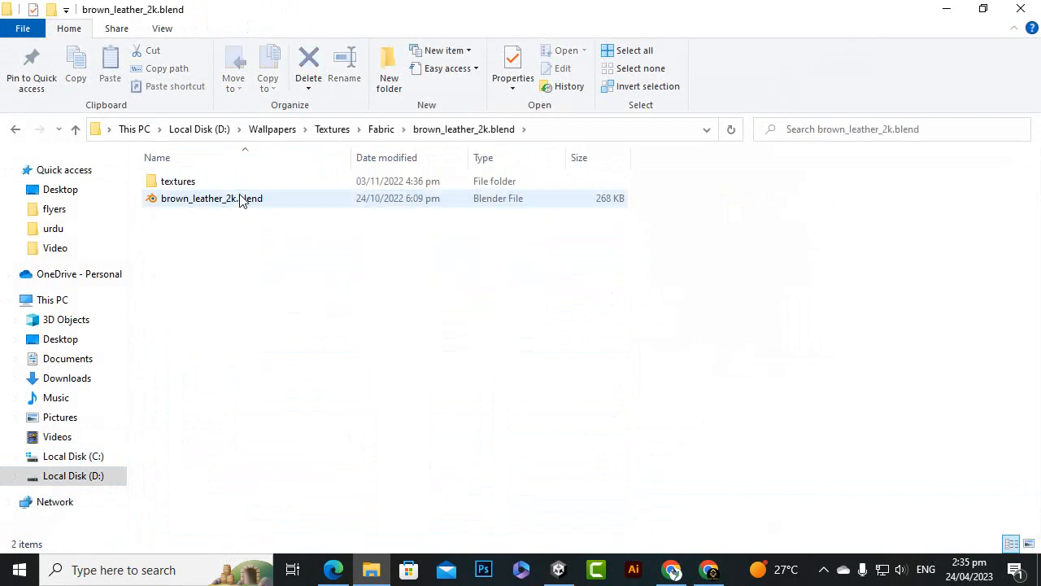
pyautogui.doubleClick(228, 182)
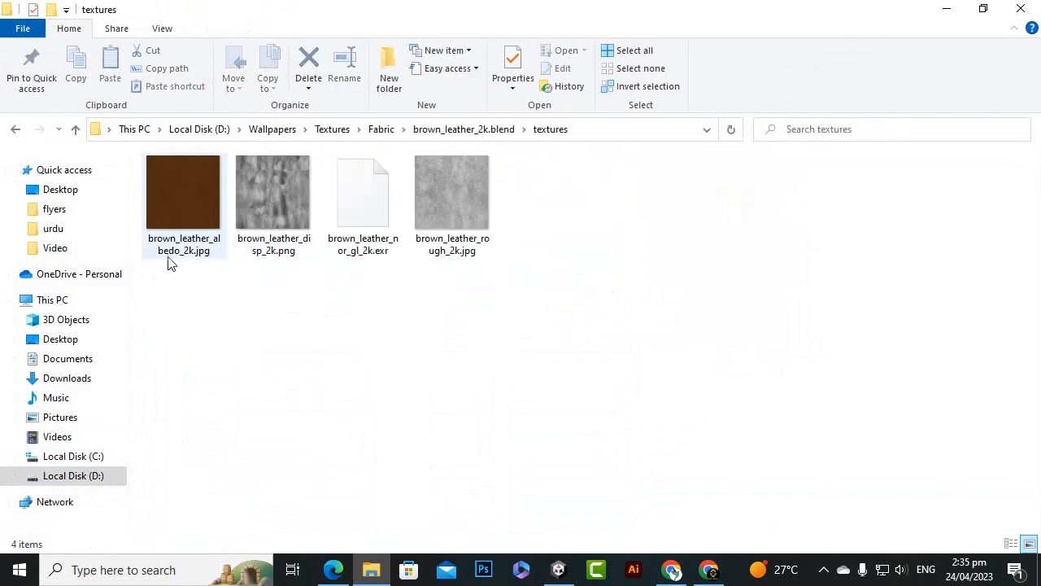
# Step: Import brown_leather_albedo_2k.jpg from File Explorer into the Unity project's tripolygon folder
pyautogui.click(169, 204)
pyautogui.moveTo(196, 206); pyautogui.dragTo(330, 248)
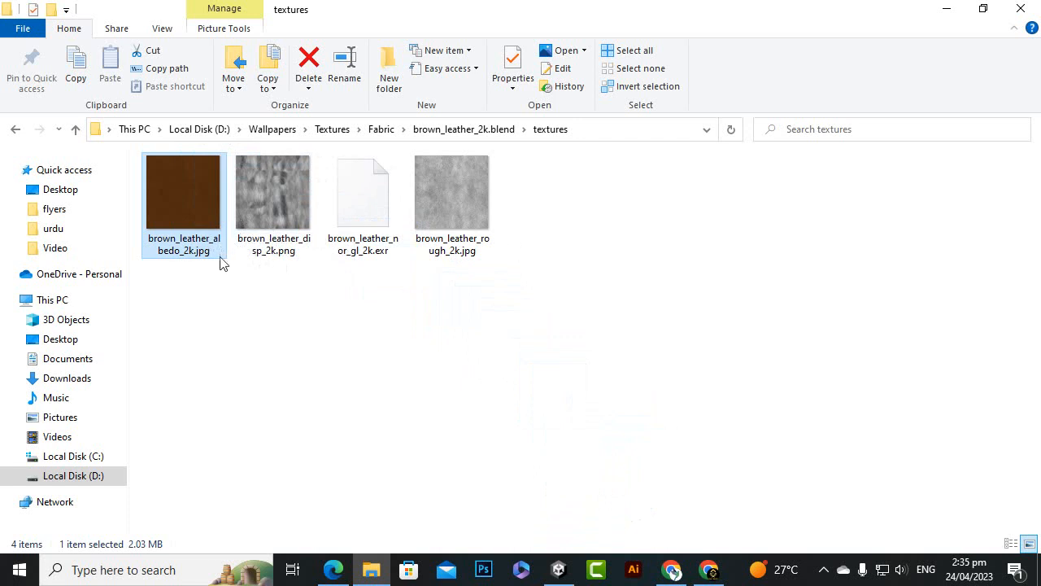
pyautogui.click(446, 282)
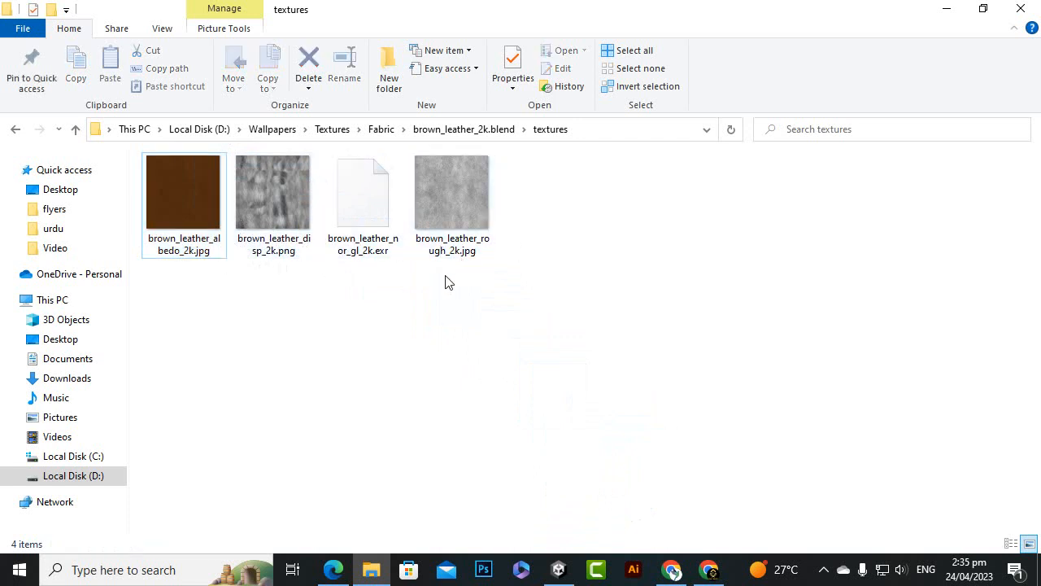
pyautogui.click(288, 252)
pyautogui.click(344, 298)
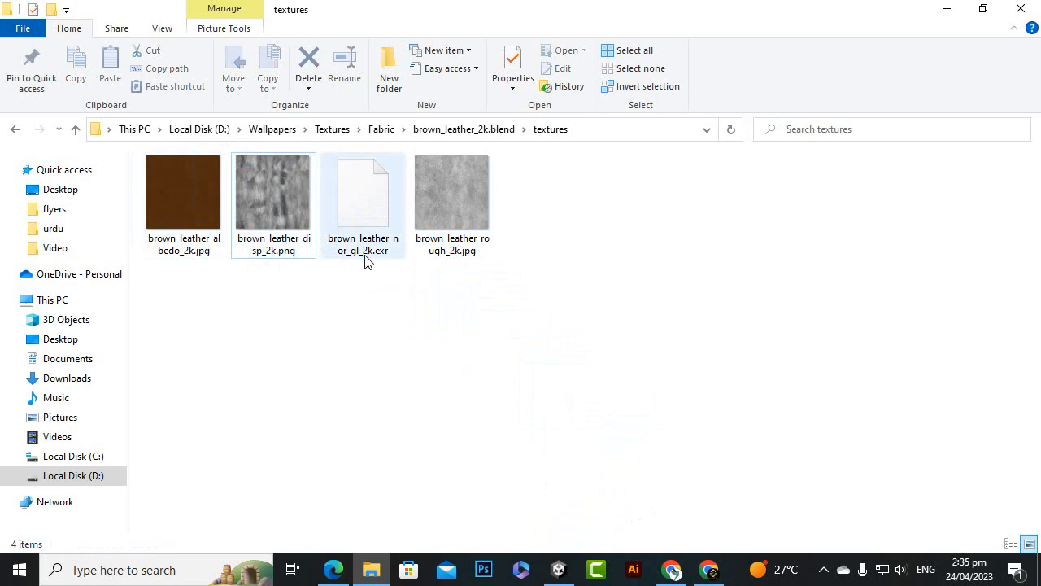
pyautogui.click(224, 234)
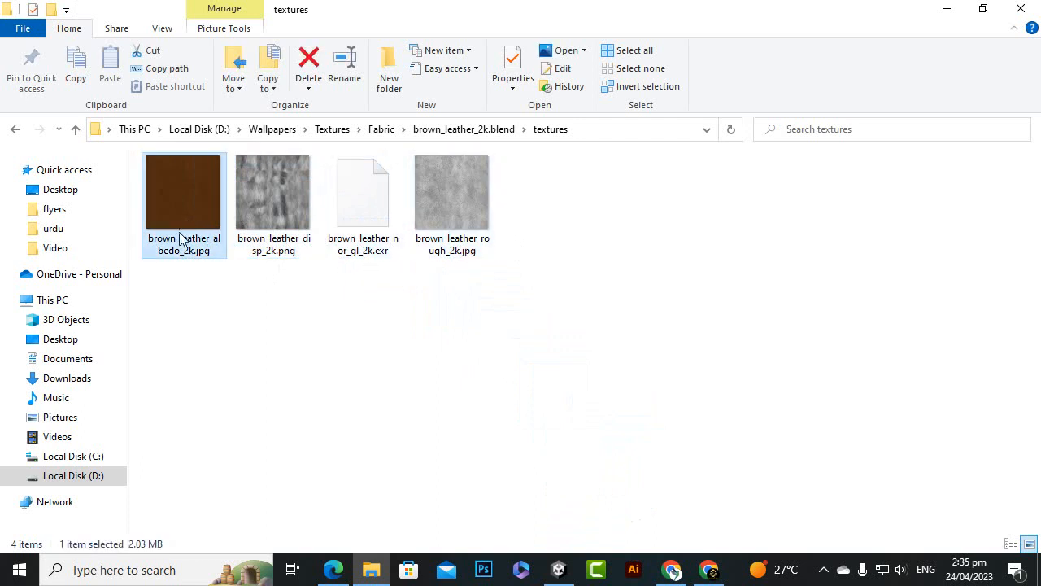
pyautogui.moveTo(180, 239); pyautogui.dragTo(346, 452)
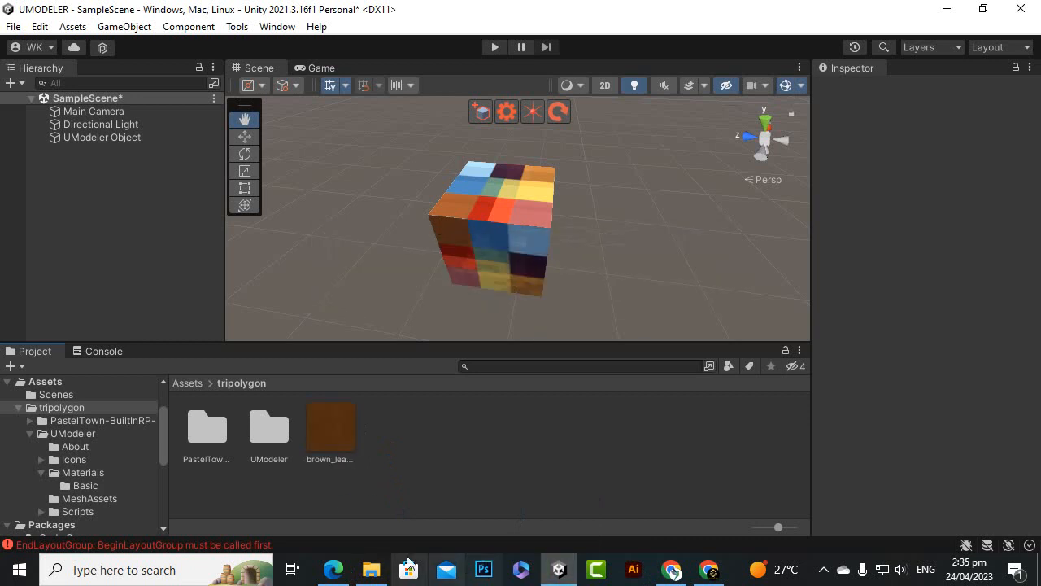
# Step: Import yellow_plaster_diff_2k.jpg from the Textures/InnerWall/yellow_plaster_2k.blend/textures folder into the Unity project's tripolygon folder
pyautogui.click(371, 569)
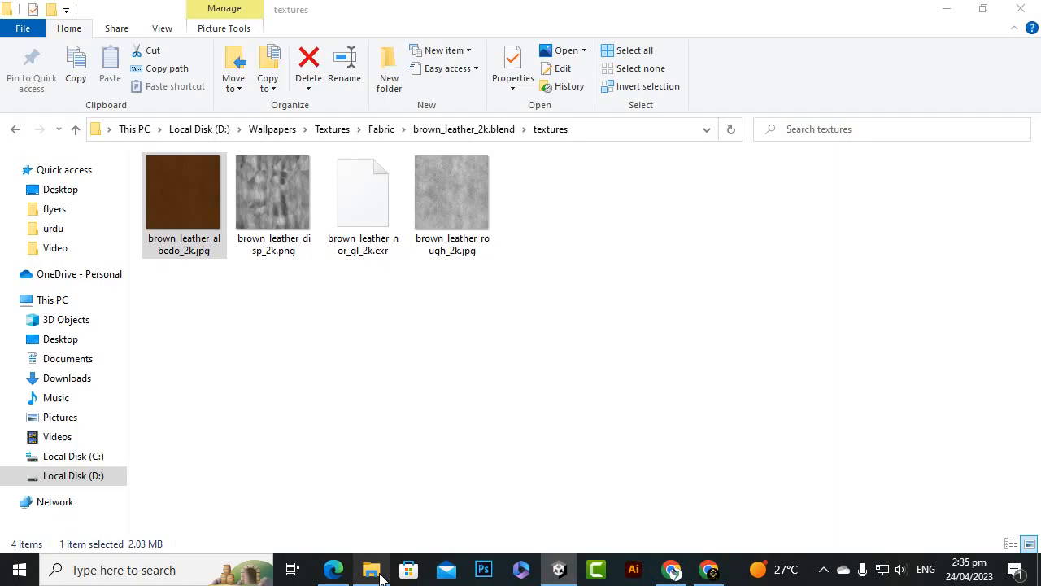
pyautogui.click(450, 131)
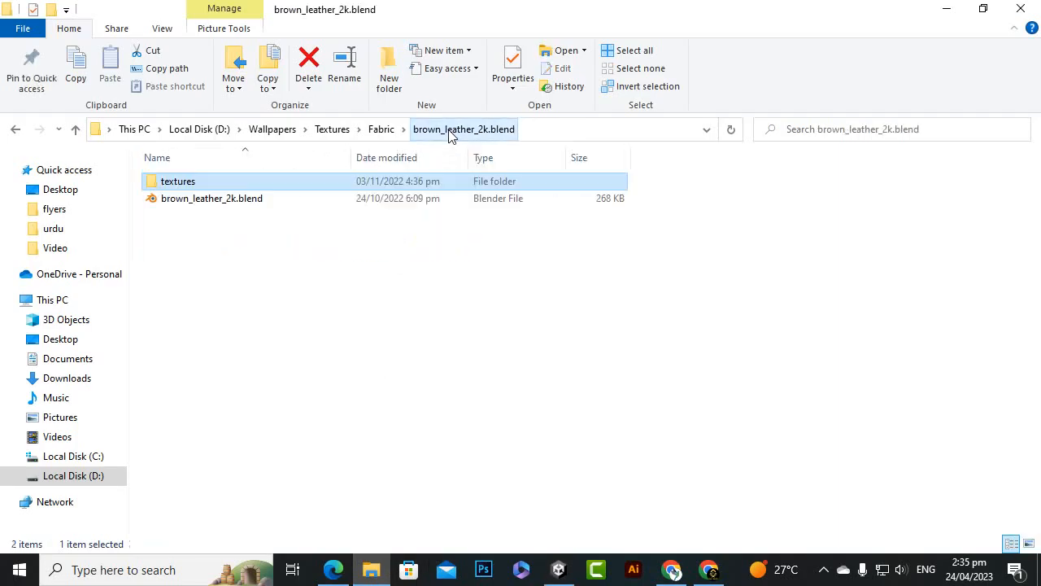
pyautogui.click(380, 130)
pyautogui.click(325, 133)
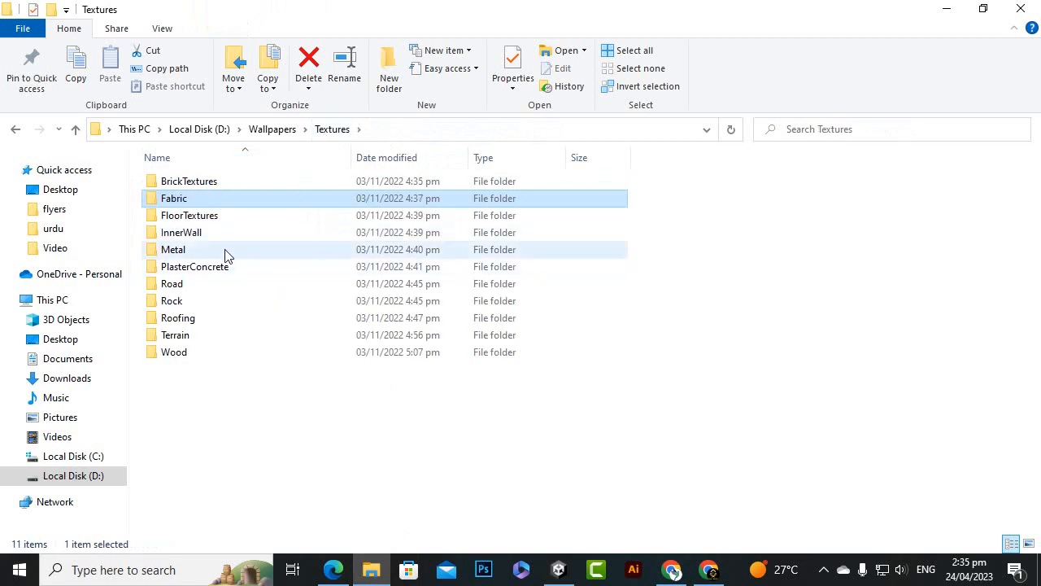
pyautogui.doubleClick(224, 236)
pyautogui.doubleClick(214, 199)
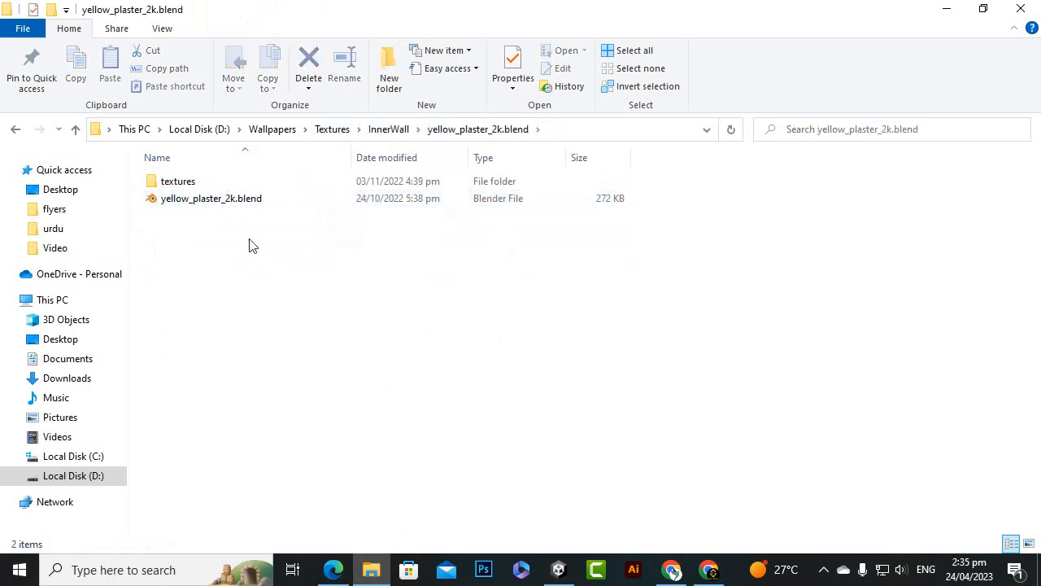
pyautogui.doubleClick(204, 183)
pyautogui.moveTo(187, 208); pyautogui.dragTo(500, 444)
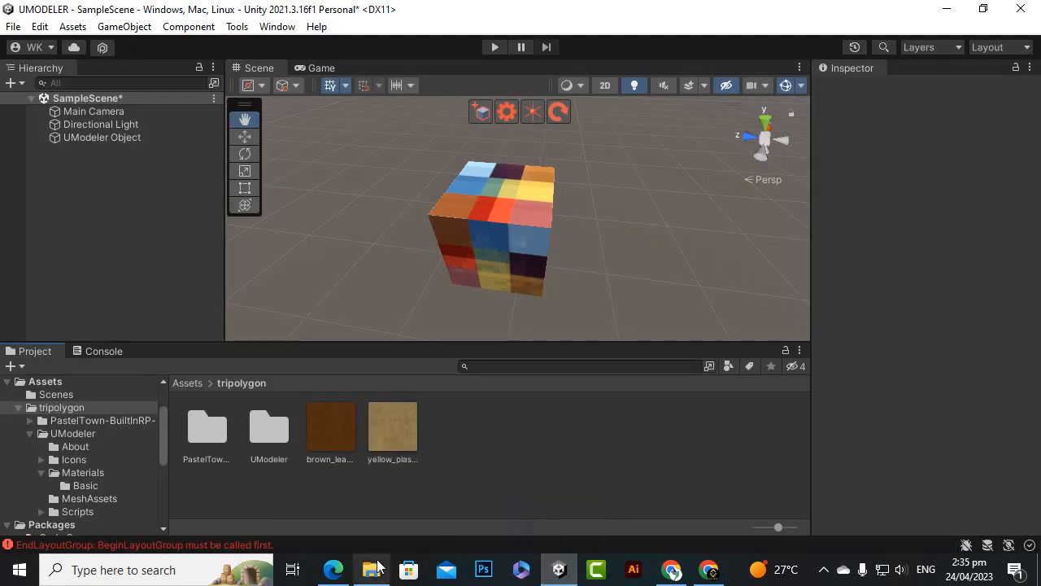
# Step: Import concrete_floor_painted_diff_2k.jpg from Textures/PlasterConcrete/concrete_floor_painted_2k.blend/textures into the Unity project's tripolygon folder
pyautogui.click(371, 570)
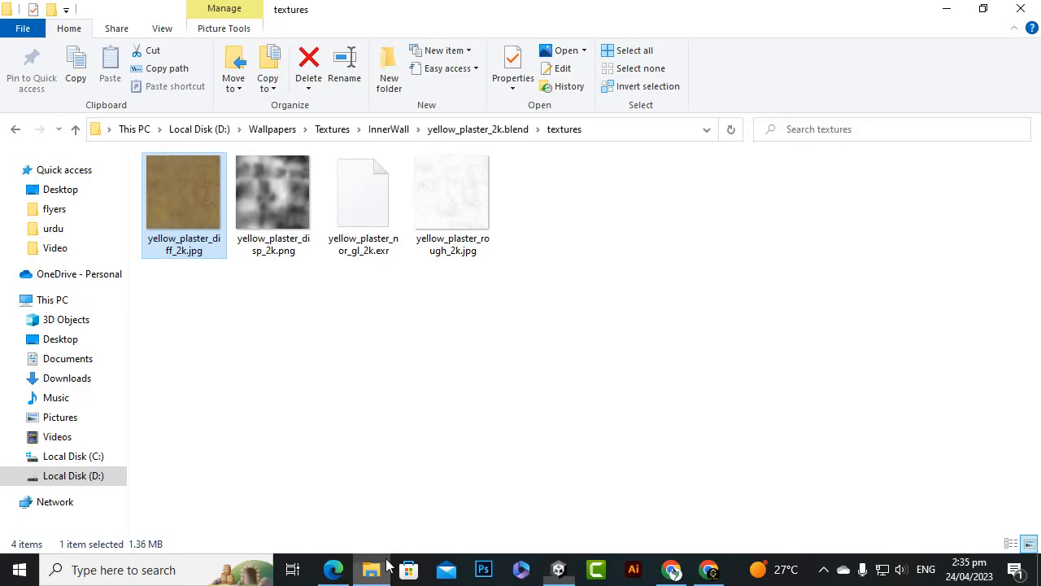
pyautogui.click(477, 129)
pyautogui.click(389, 130)
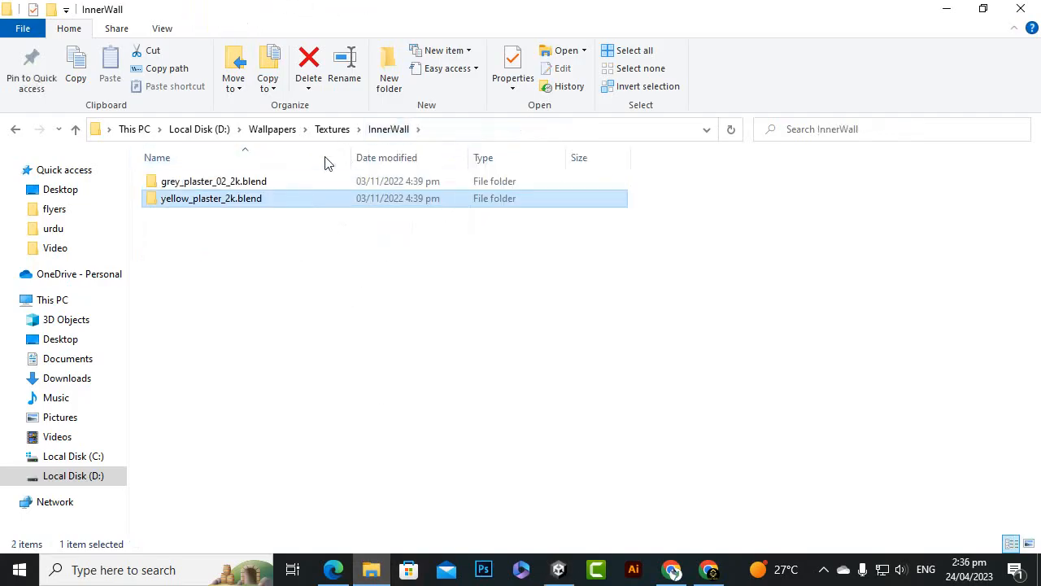
pyautogui.click(324, 128)
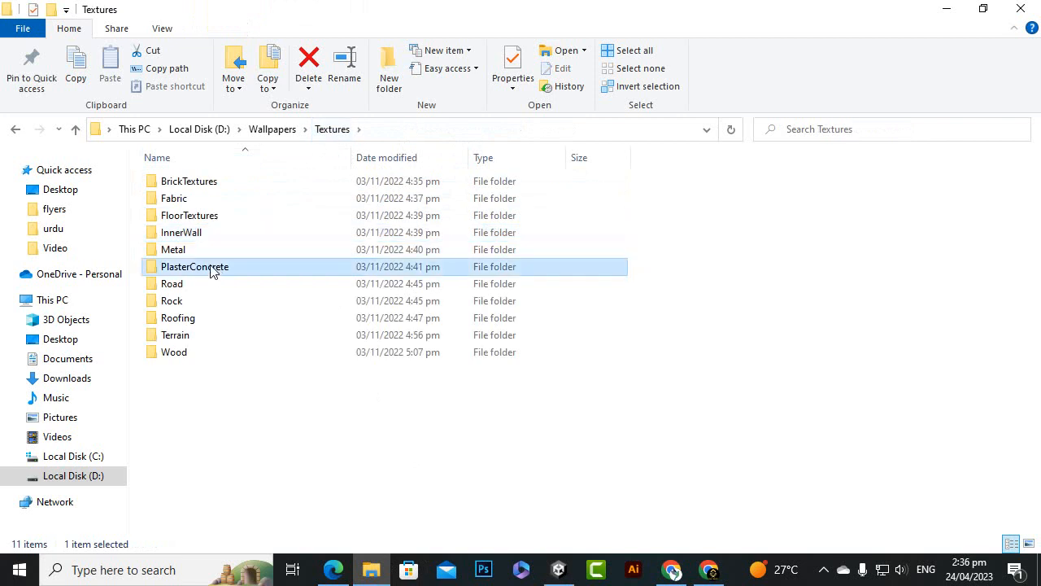
pyautogui.doubleClick(214, 267)
pyautogui.doubleClick(215, 203)
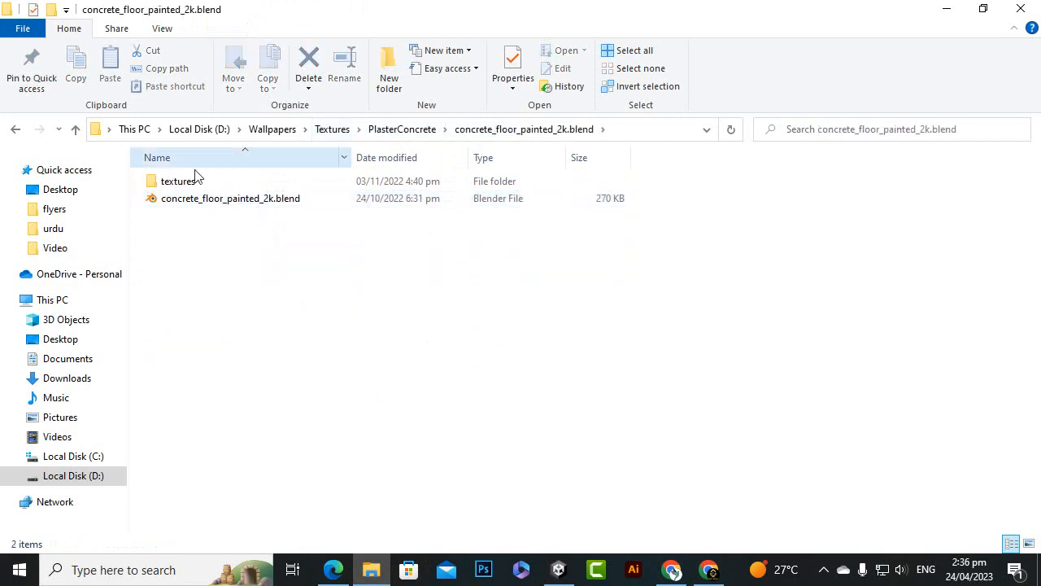
pyautogui.doubleClick(188, 182)
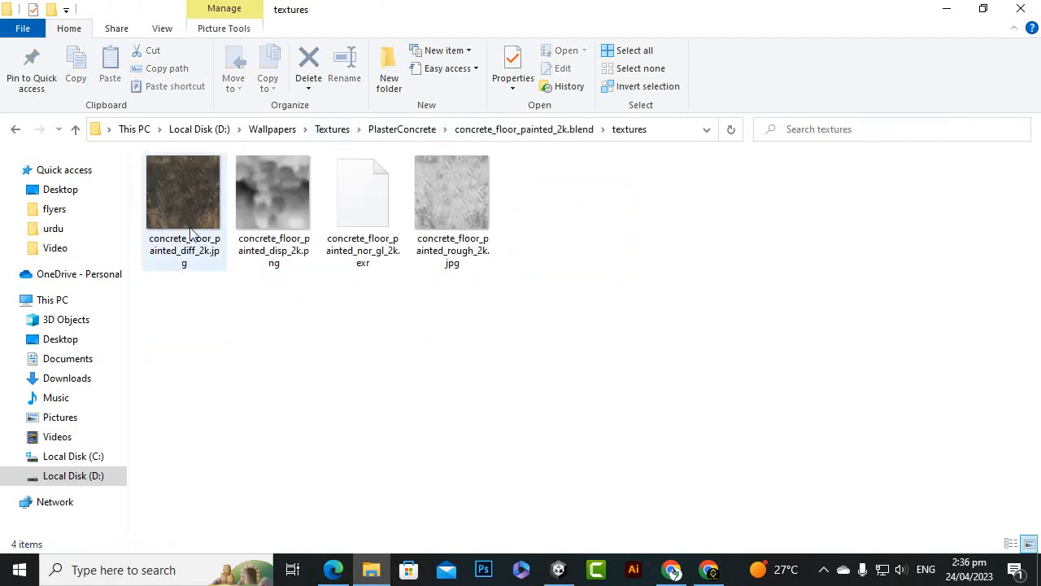
pyautogui.moveTo(163, 220); pyautogui.dragTo(483, 515)
# Step: Create a folder named textures inside the tripolygon folder
pyautogui.rightClick(526, 480)
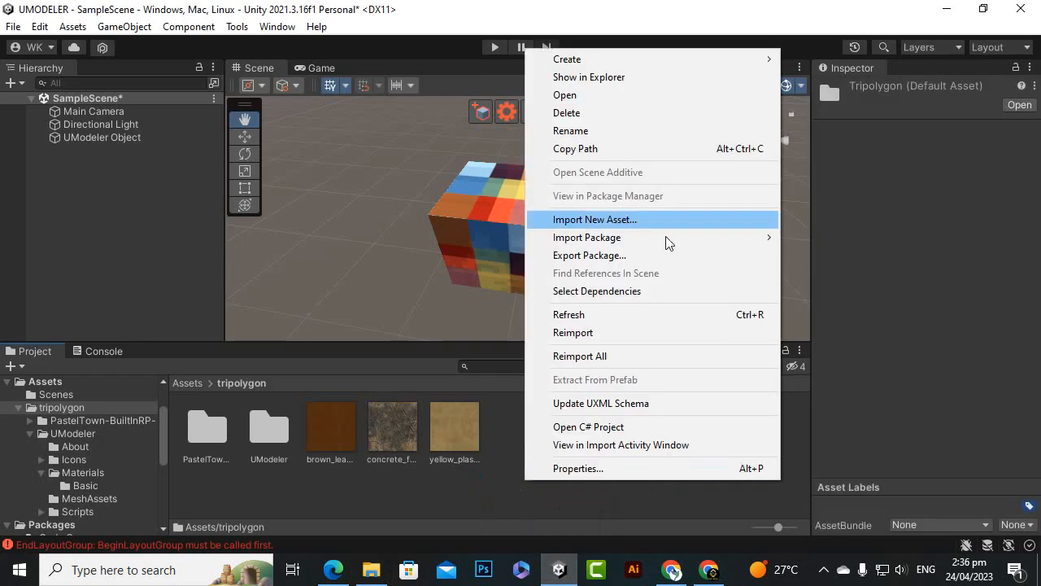
pyautogui.moveTo(639, 65)
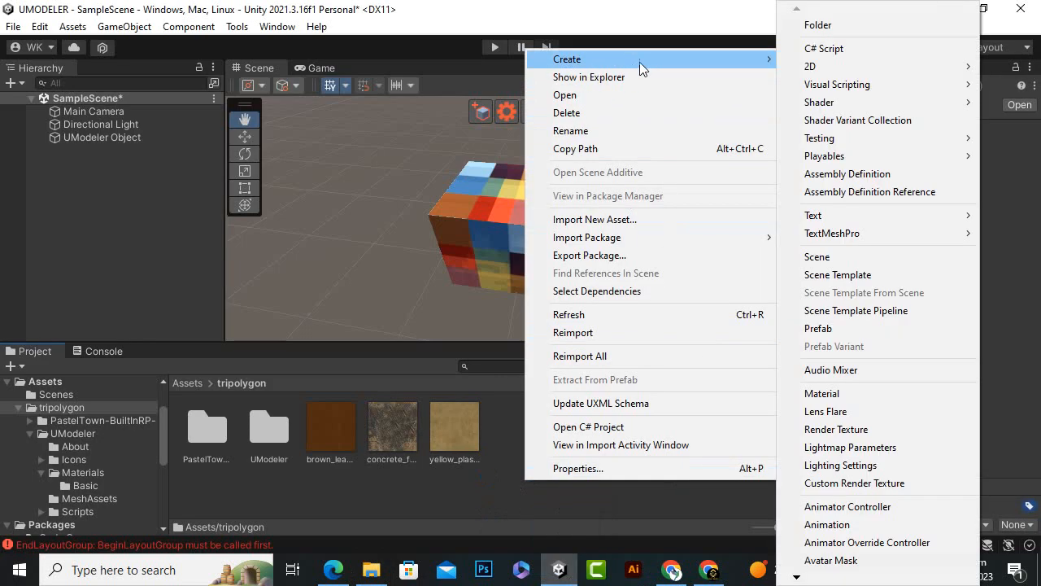
pyautogui.click(814, 25)
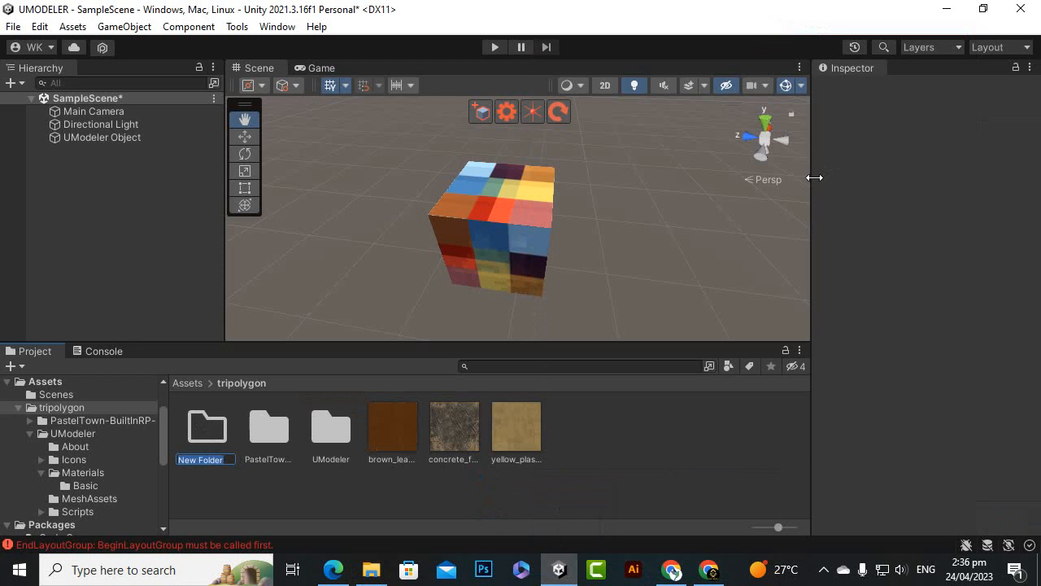
pyautogui.write('textures')
pyautogui.press('Return')
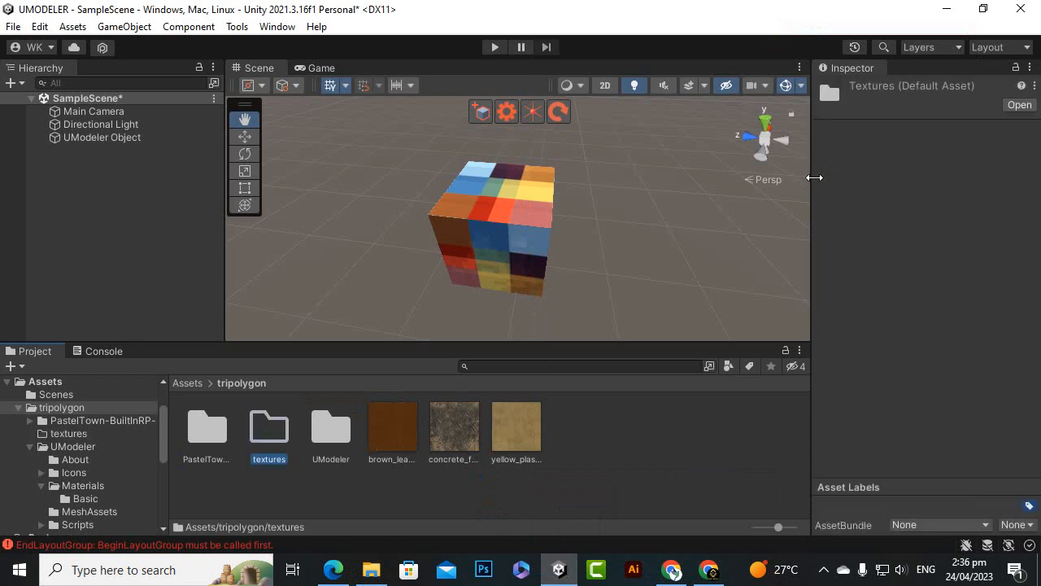
# Step: Move the brown leather, concrete floor and yellow plaster images into the textures folder and open that folder
pyautogui.click(398, 444)
pyautogui.keyDown('shift'); pyautogui.click(513, 437); pyautogui.keyUp('shift')
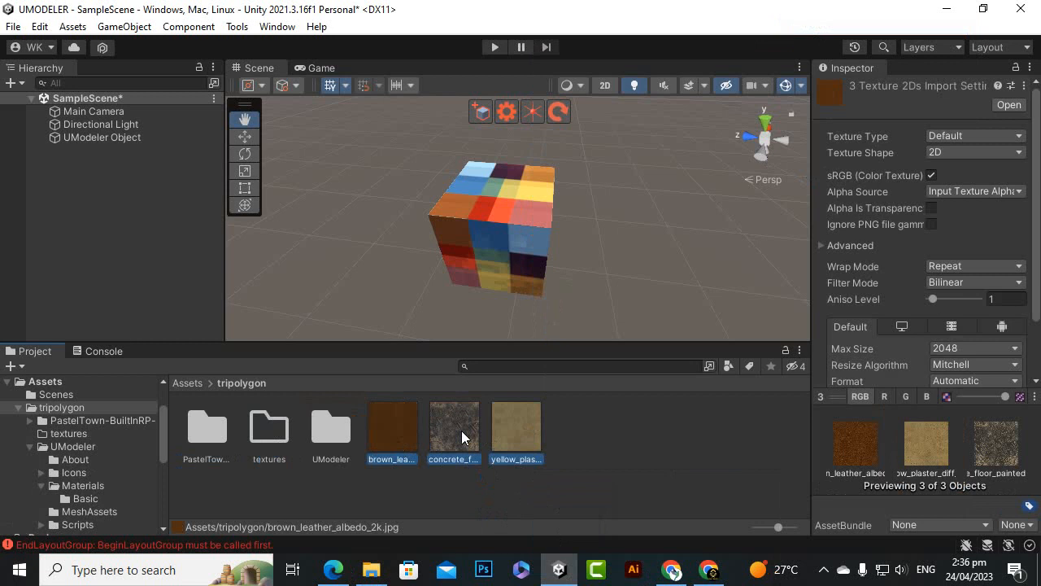
pyautogui.moveTo(329, 440); pyautogui.dragTo(273, 432)
pyautogui.doubleClick(277, 443)
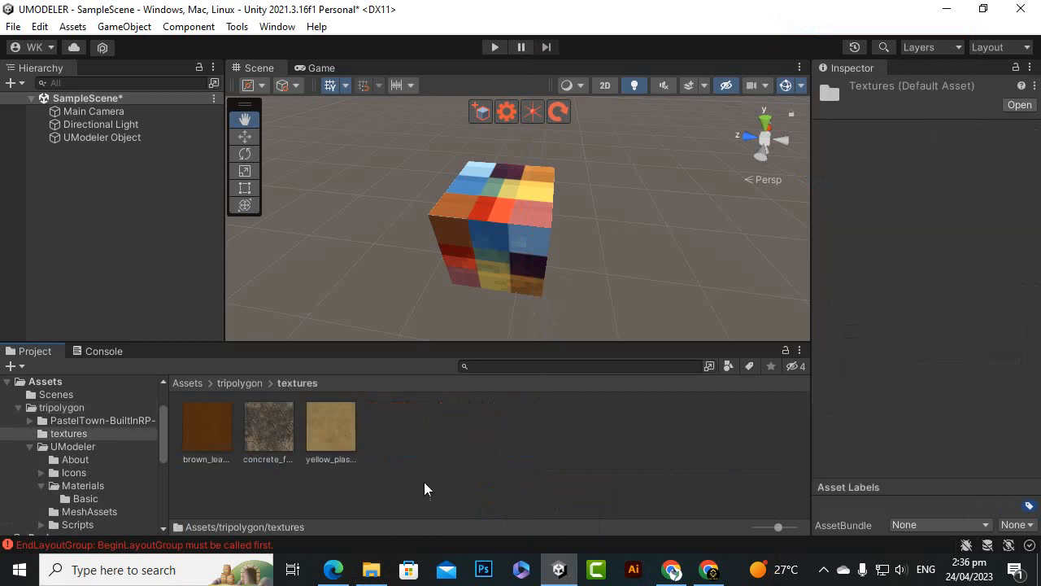
pyautogui.rightClick(449, 478)
pyautogui.click(416, 485)
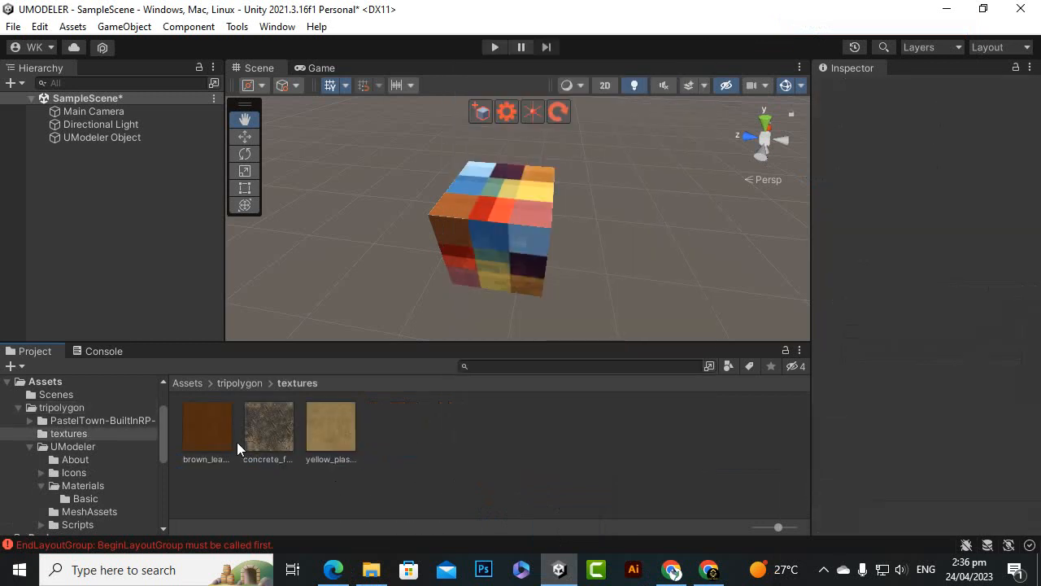
pyautogui.click(205, 432)
pyautogui.click(276, 428)
pyautogui.click(333, 430)
pyautogui.click(407, 462)
# Step: Create a material named brown in the textures folder and assign the brown leather image to its Albedo map
pyautogui.rightClick(431, 467)
pyautogui.moveTo(530, 52)
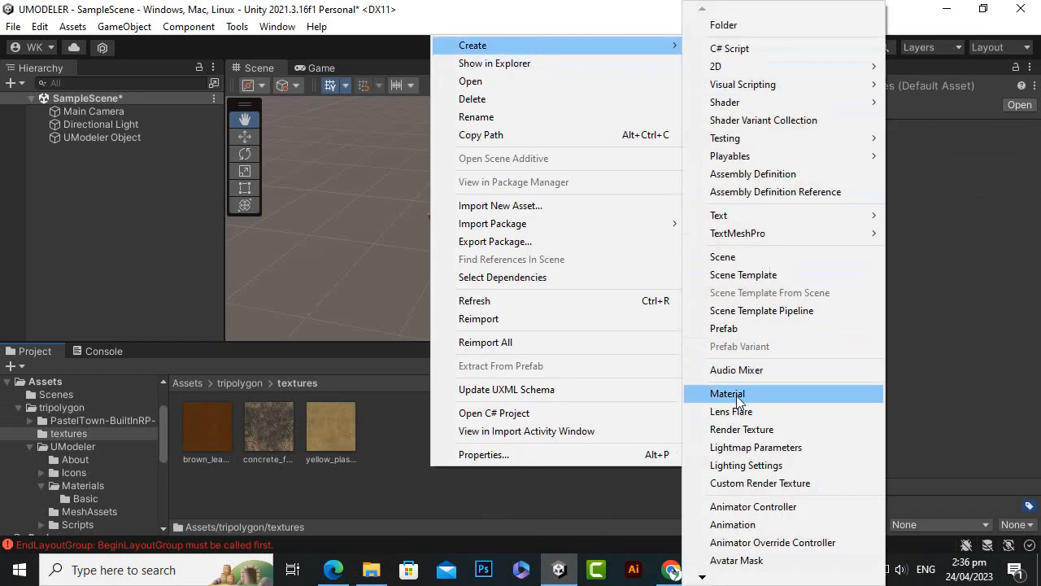
pyautogui.click(734, 393)
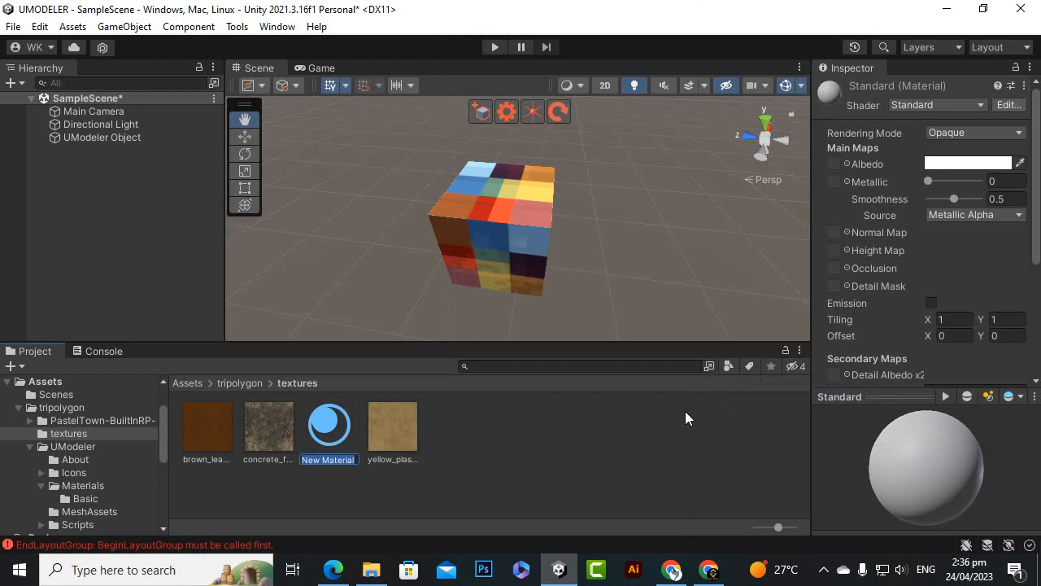
pyautogui.write('brown')
pyautogui.press('Return')
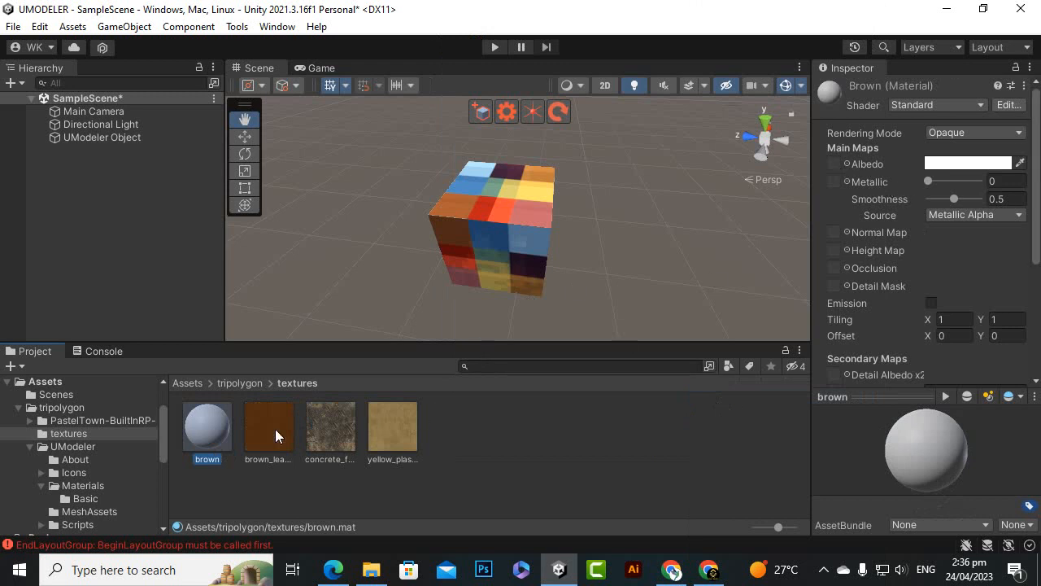
pyautogui.moveTo(271, 428); pyautogui.dragTo(835, 163)
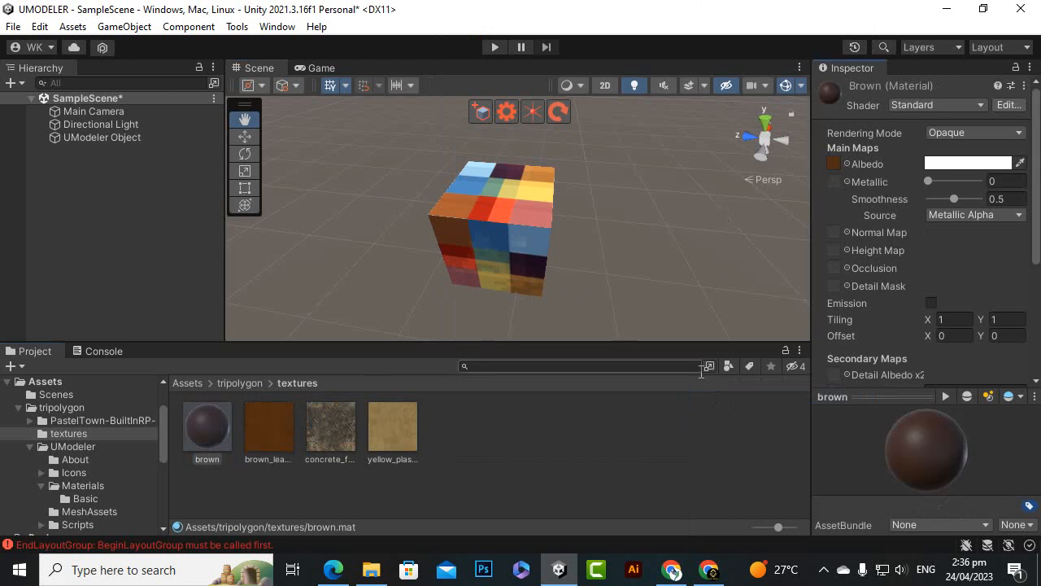
pyautogui.moveTo(210, 441)
pyautogui.mouseDown()
pyautogui.moveTo(268, 440)
pyautogui.moveTo(202, 427)
pyautogui.mouseUp()
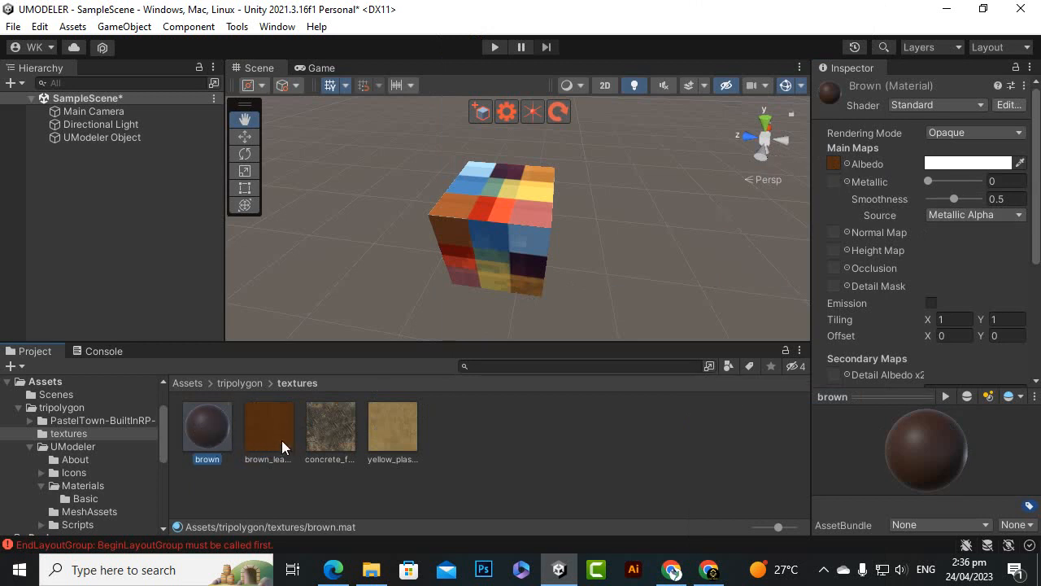
# Step: Create a material named concrete in the textures folder and assign the concrete floor image to its Albedo map
pyautogui.click(484, 441)
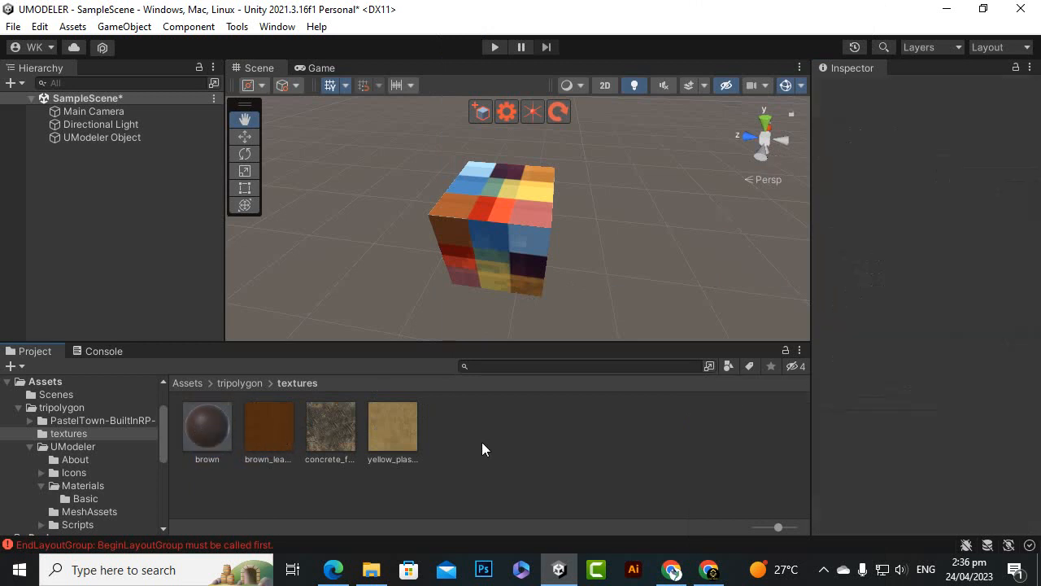
pyautogui.rightClick(448, 447)
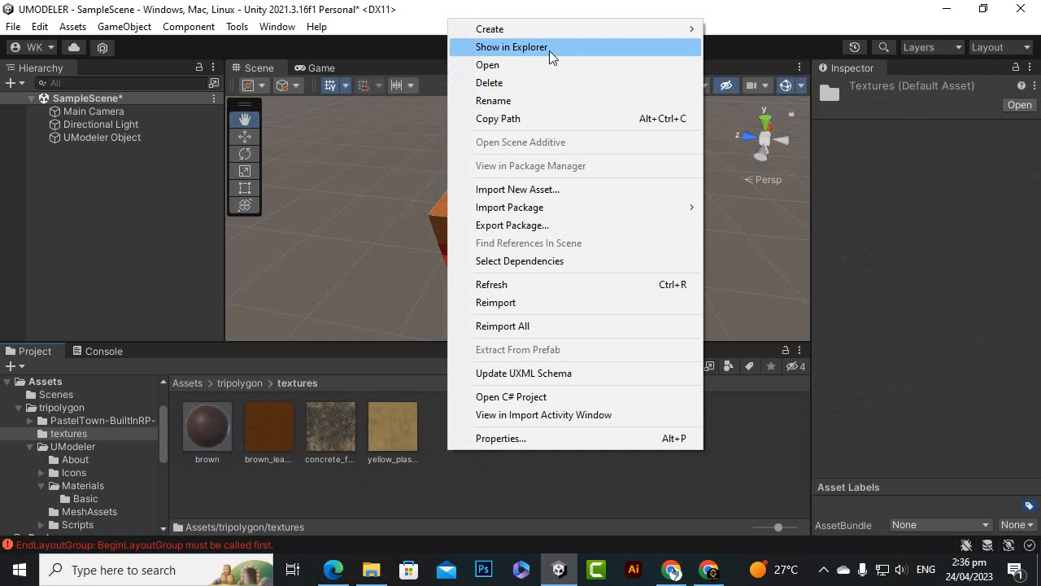
pyautogui.moveTo(556, 32)
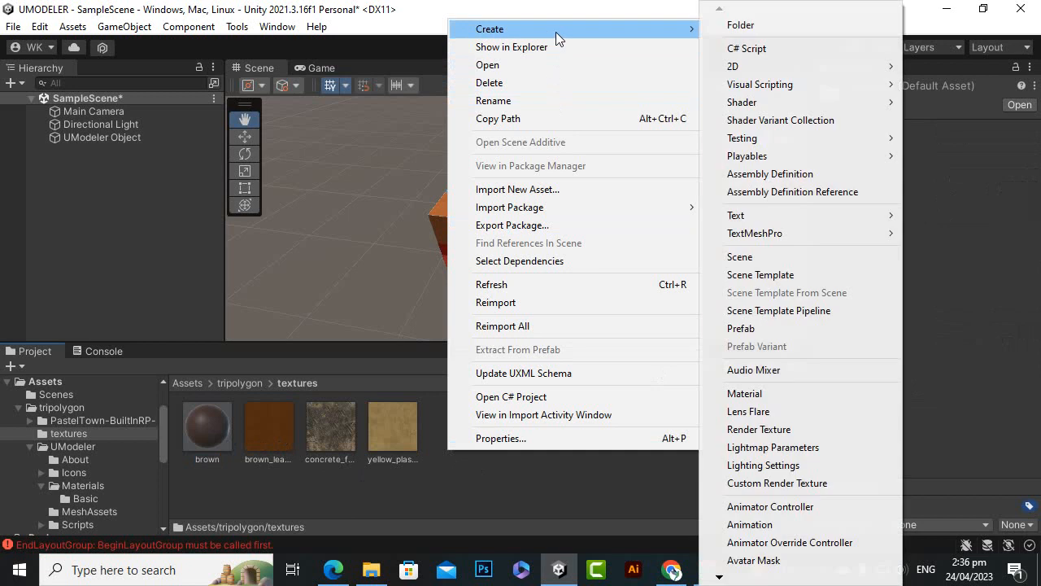
pyautogui.click(770, 394)
pyautogui.write('c')
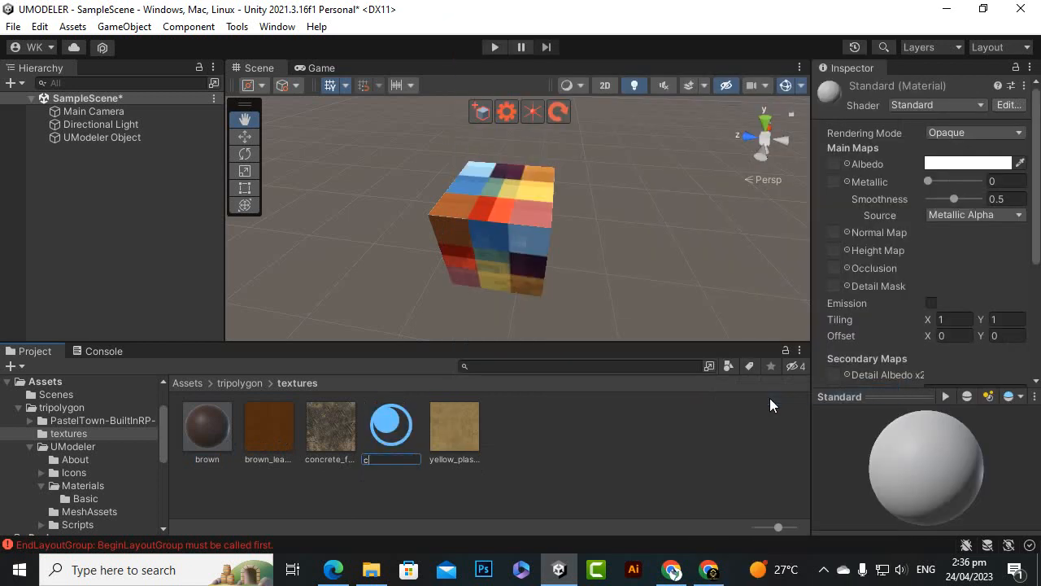
pyautogui.write('oncrete')
pyautogui.press('Return')
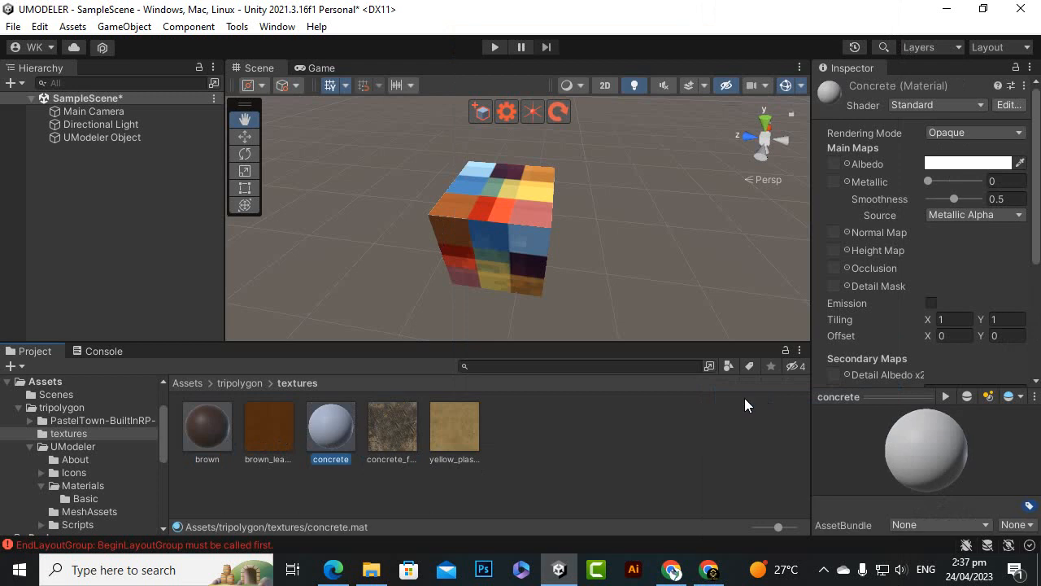
pyautogui.moveTo(400, 434); pyautogui.dragTo(838, 164)
# Step: Create a material named yellow in the textures folder and assign the yellow plaster image to its Albedo map
pyautogui.rightClick(567, 449)
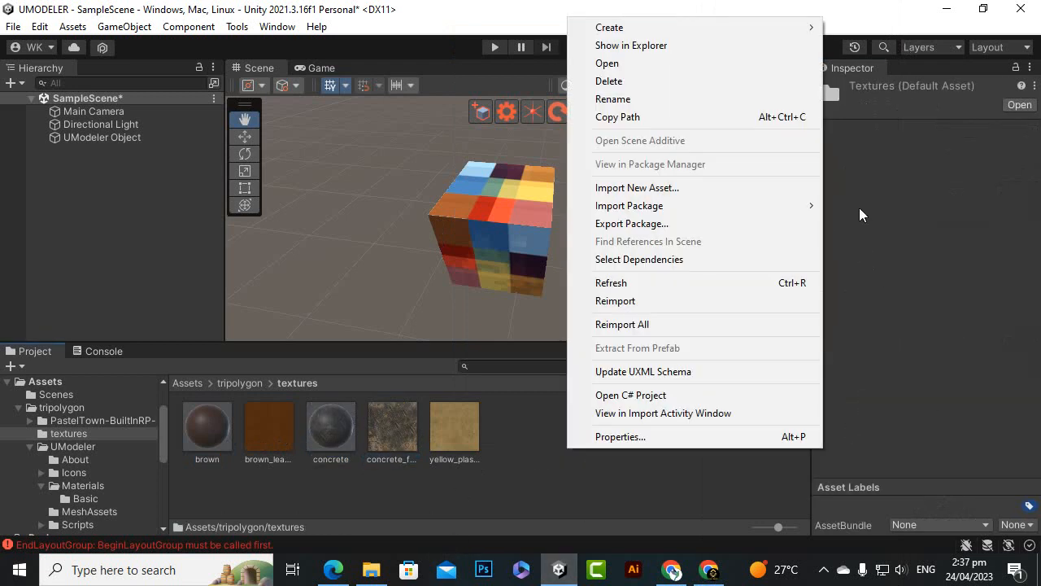
pyautogui.moveTo(709, 28)
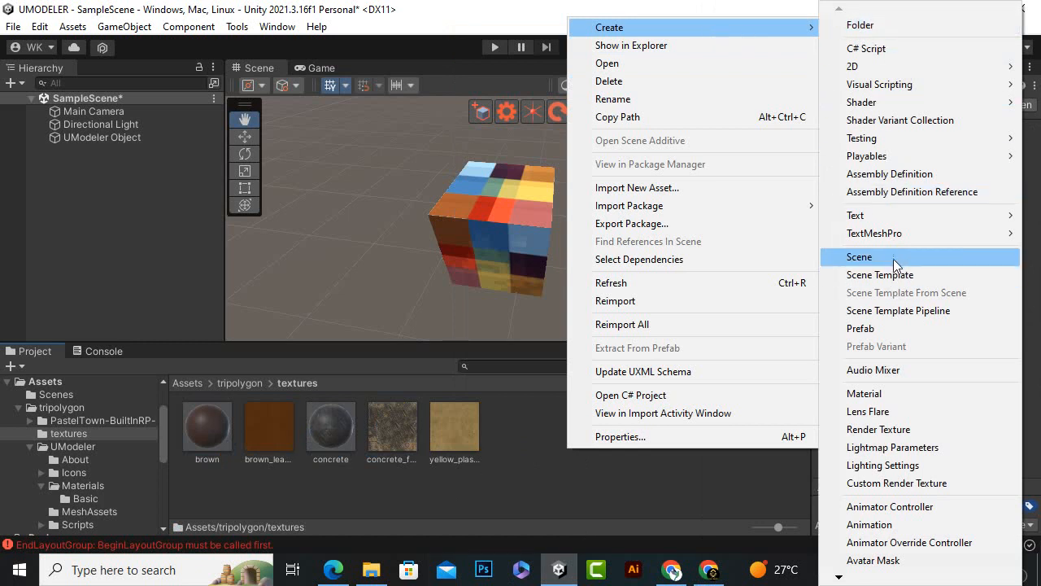
pyautogui.click(900, 393)
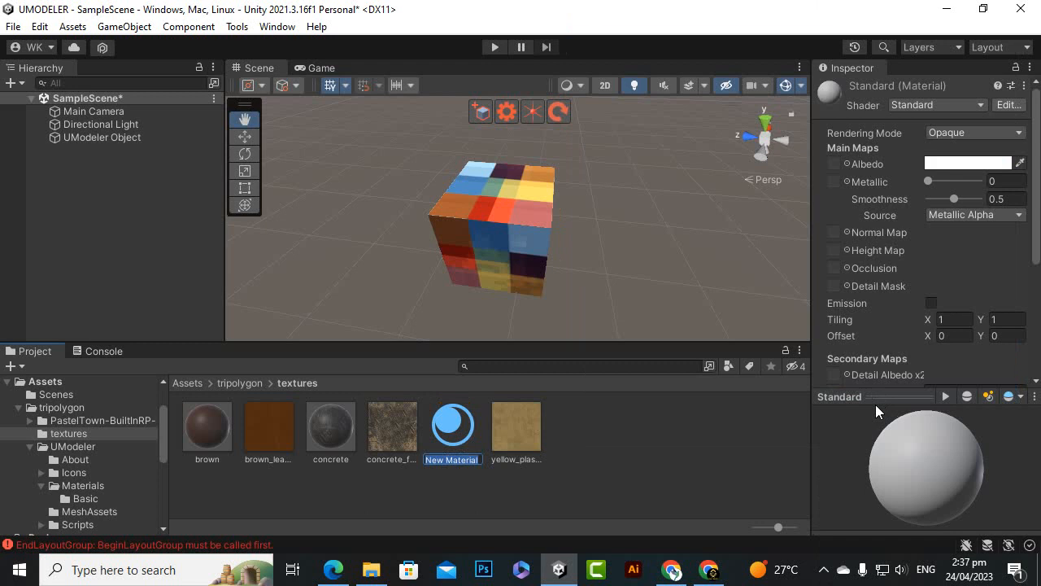
pyautogui.write('yellow')
pyautogui.press('Return')
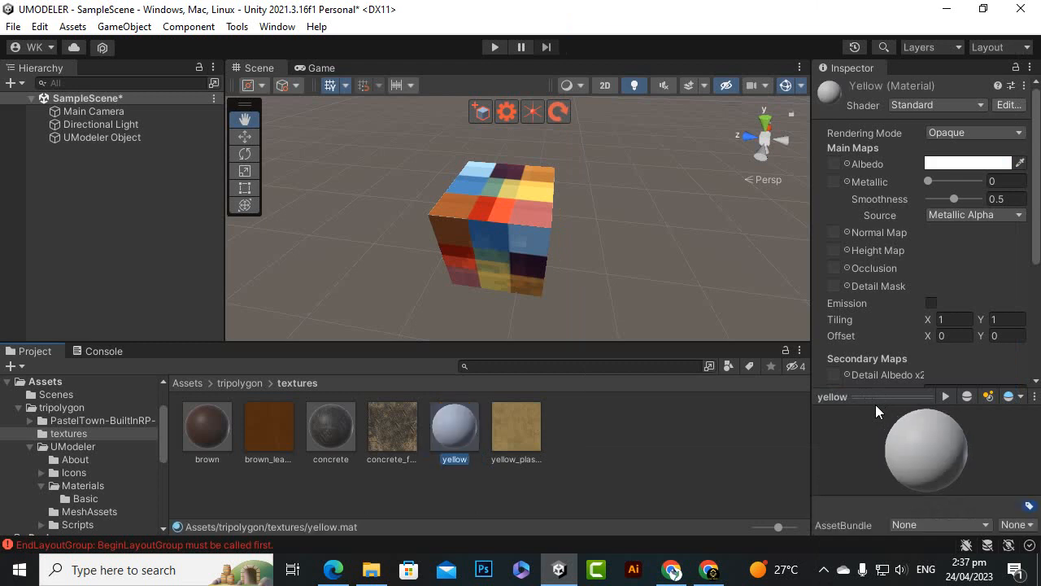
pyautogui.moveTo(519, 455); pyautogui.dragTo(834, 168)
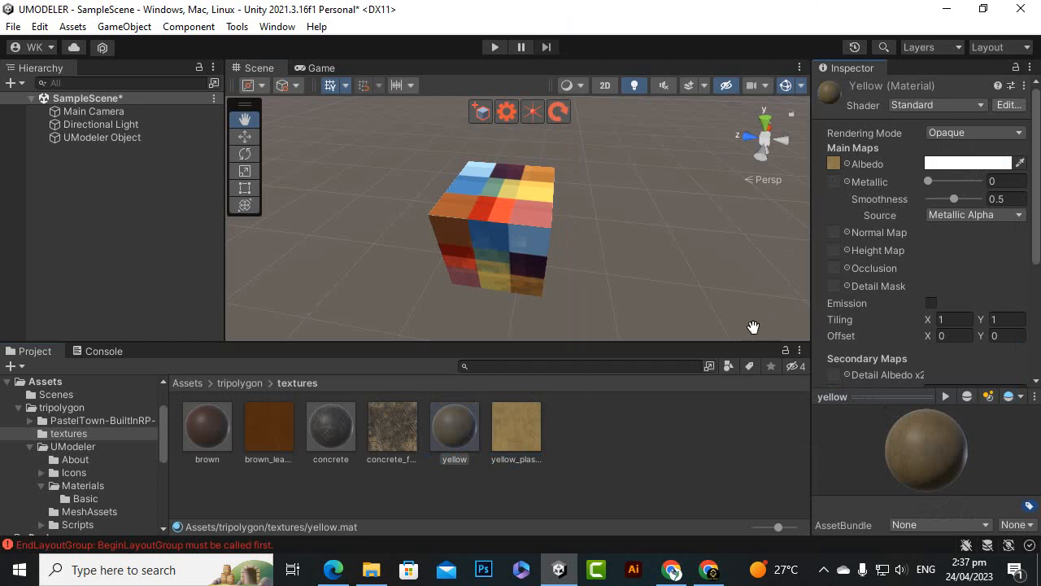
pyautogui.click(629, 457)
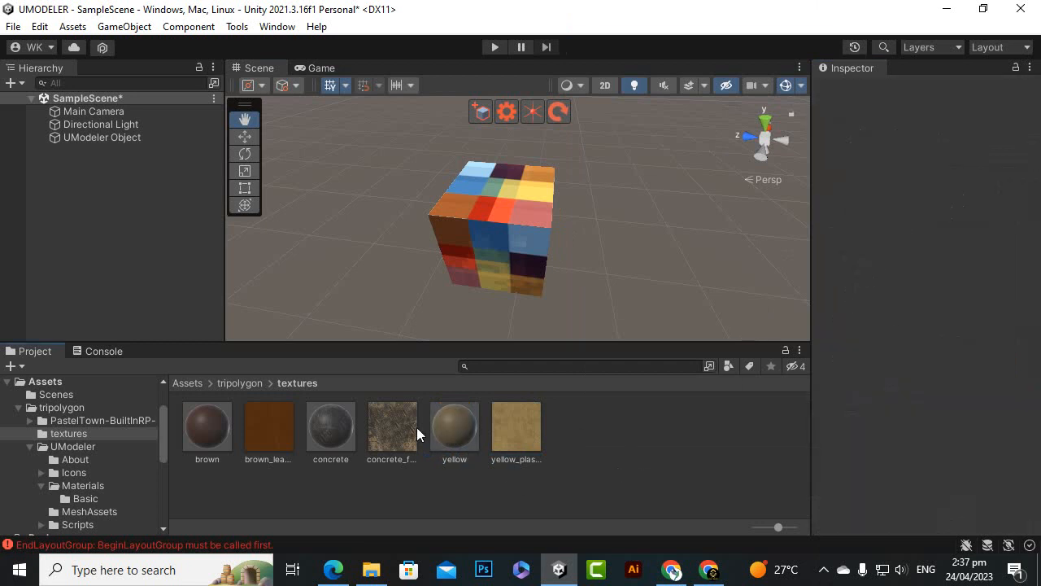
pyautogui.click(324, 435)
pyautogui.click(448, 436)
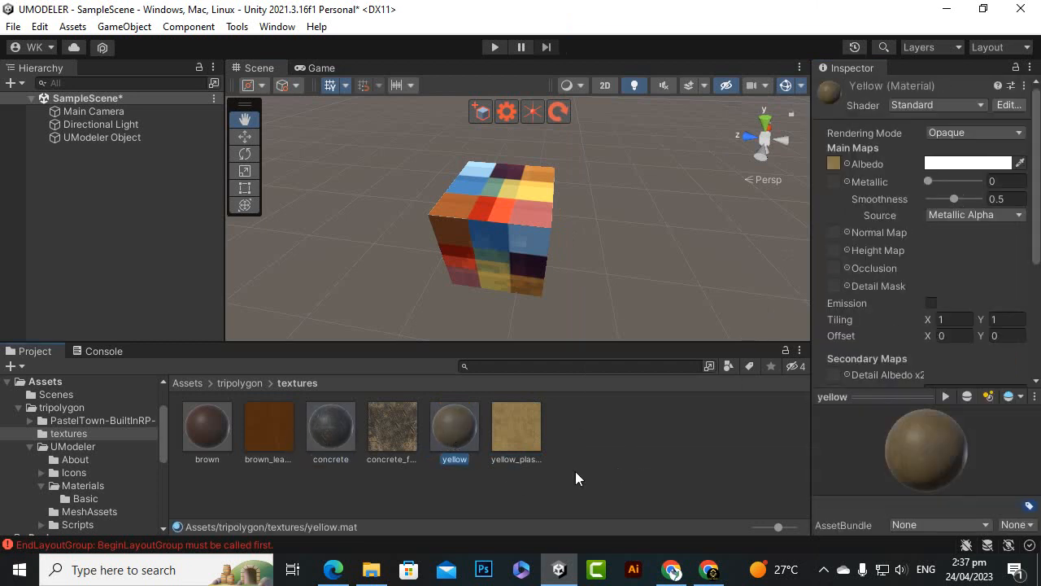
pyautogui.click(746, 405)
# Step: Select the UModeler cube with the Move tool and put the brown material in its first material slot
pyautogui.click(246, 135)
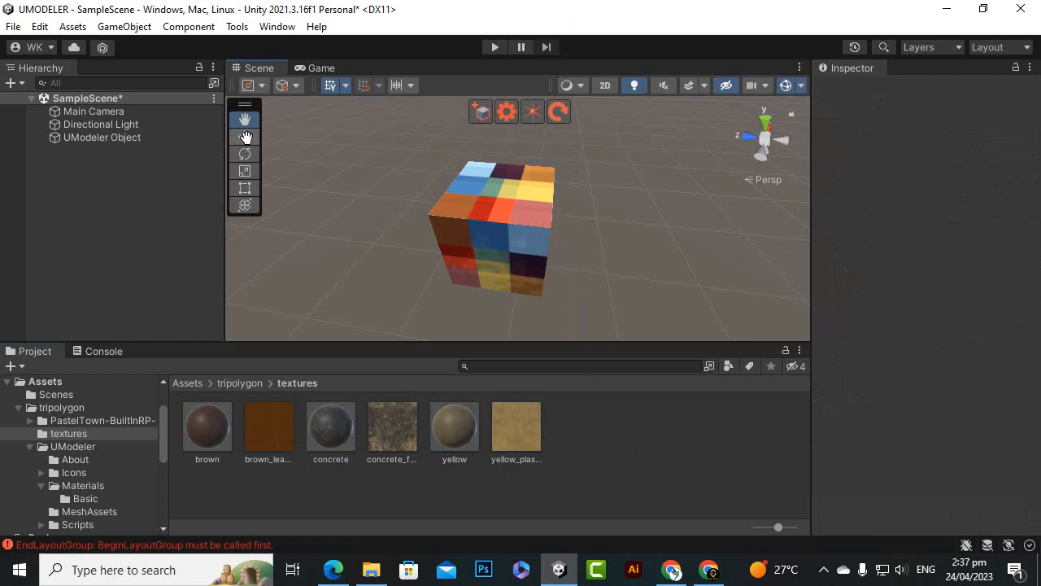
pyautogui.click(506, 200)
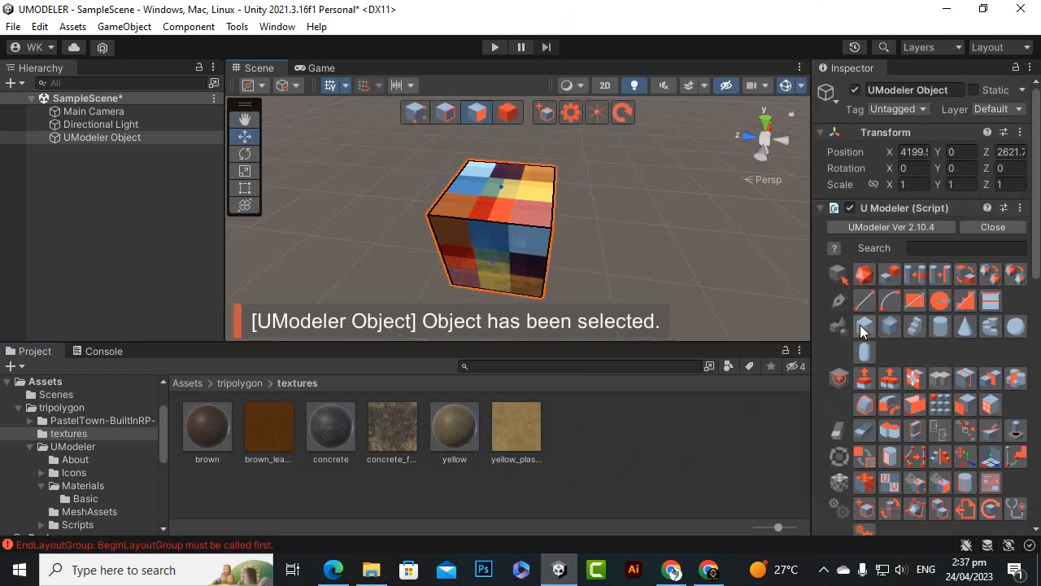
pyautogui.scroll(-5, 860, 329)
pyautogui.scroll(-3, 860, 334)
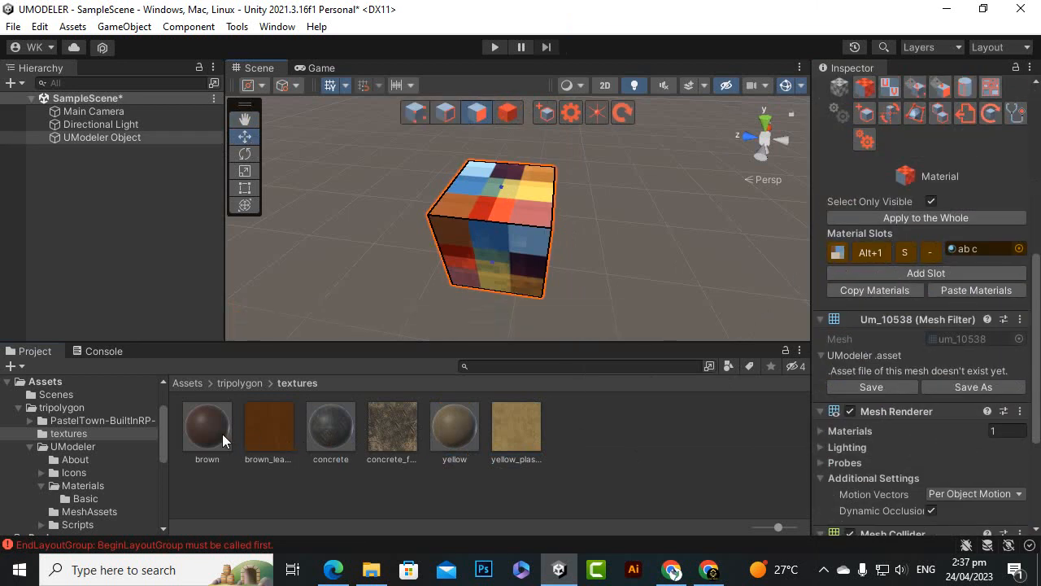
pyautogui.moveTo(222, 433); pyautogui.dragTo(964, 254)
pyautogui.scroll(5, 667, 260)
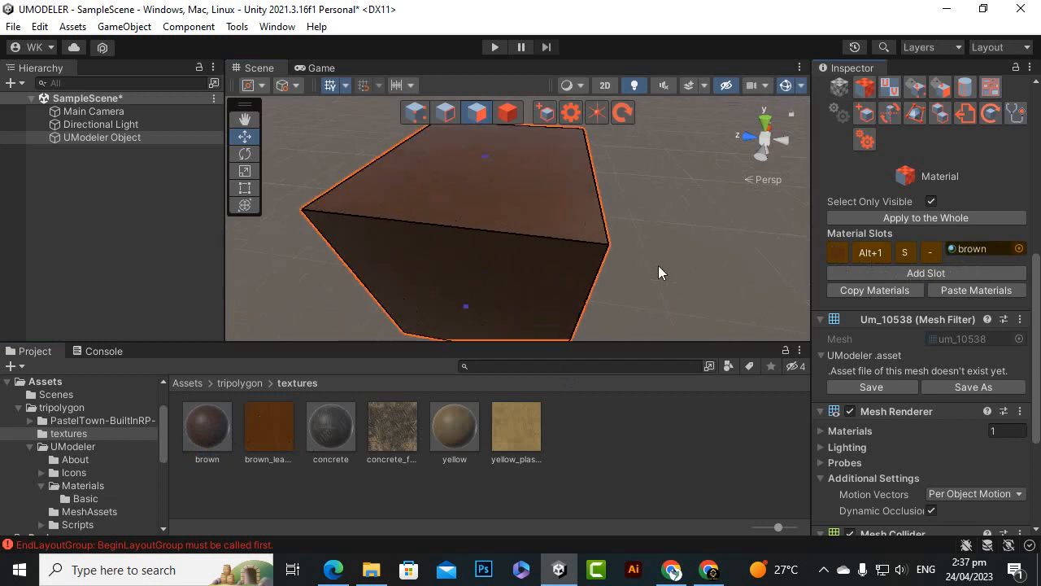
pyautogui.scroll(5, 658, 265)
pyautogui.scroll(3, 658, 266)
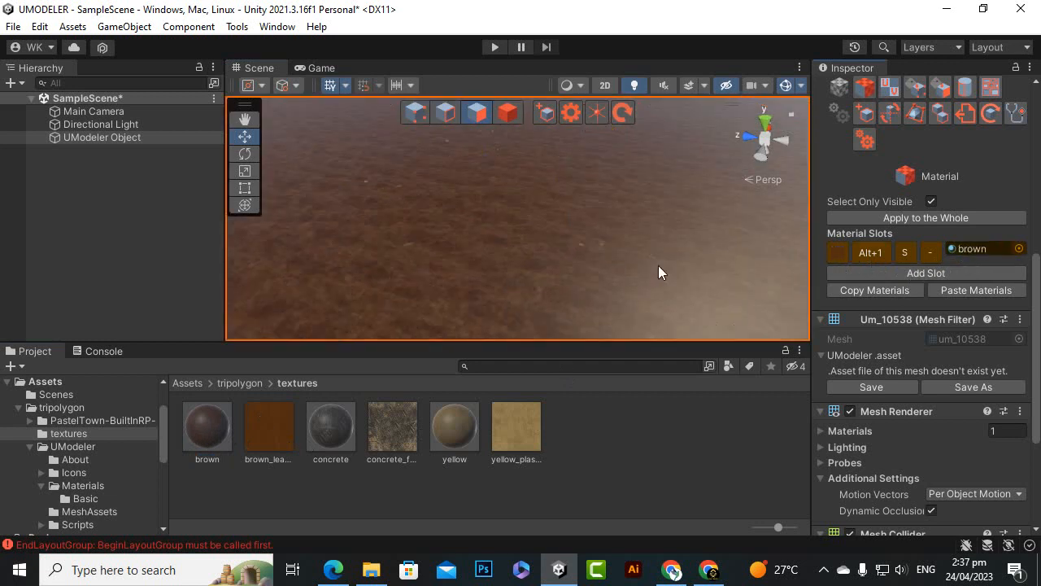
pyautogui.scroll(-2, 659, 265)
pyautogui.scroll(-6, 509, 270)
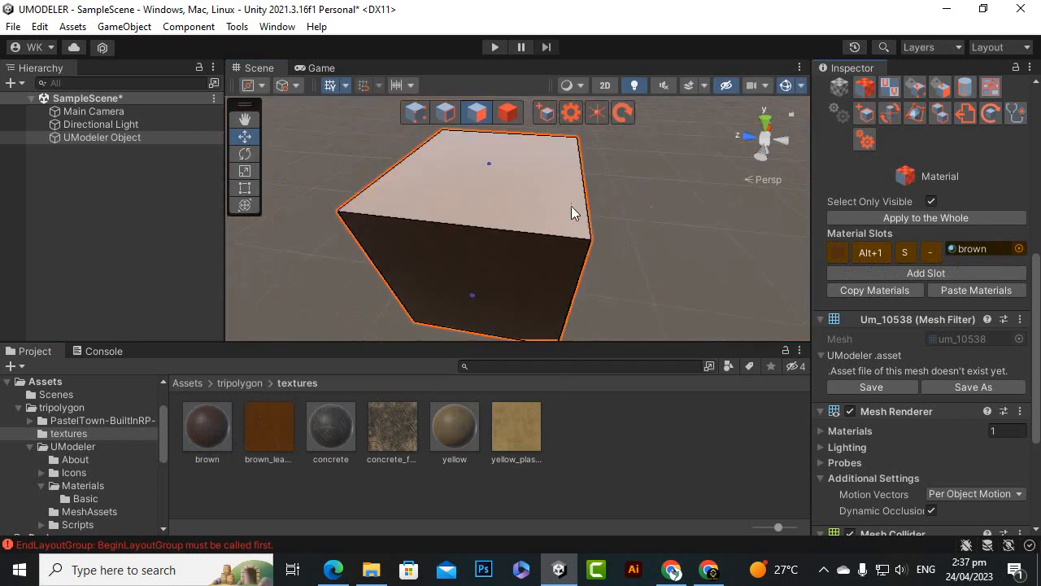
# Step: Replace the material in the cube's first material slot with the concrete material
pyautogui.moveTo(331, 427); pyautogui.dragTo(1005, 254)
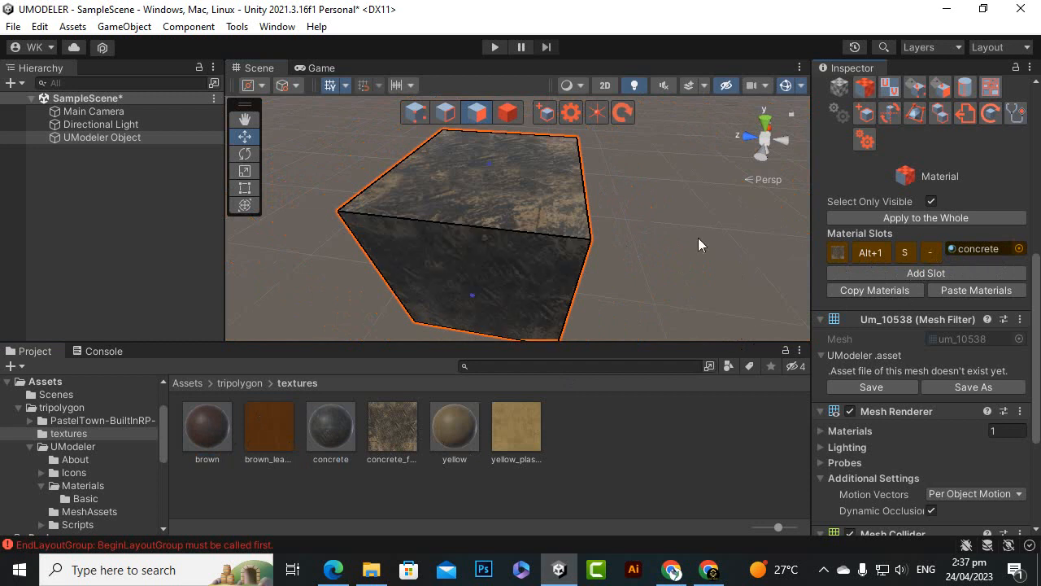
pyautogui.scroll(4, 774, 245)
pyautogui.scroll(-1, 774, 245)
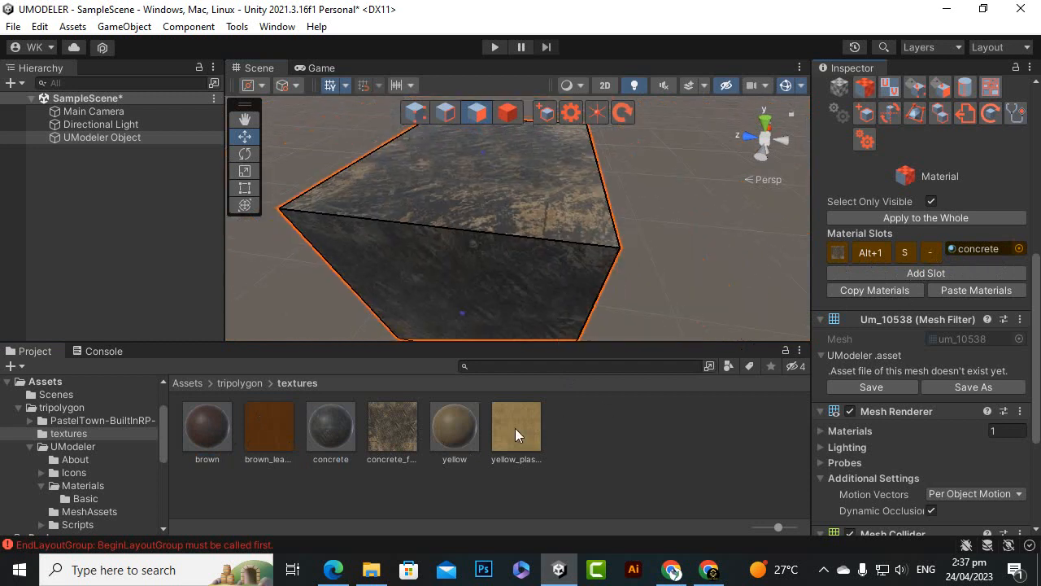
# Step: Assign the yellow material to the cube's first material slot and view the cube from the front
pyautogui.moveTo(445, 432); pyautogui.dragTo(977, 253)
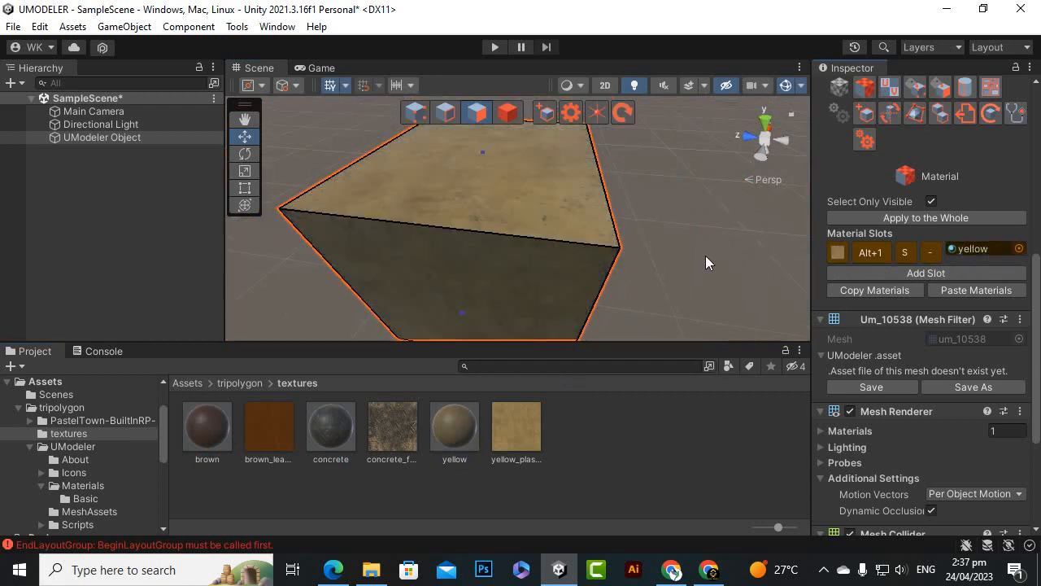
pyautogui.scroll(1, 706, 256)
pyautogui.scroll(-1, 708, 254)
pyautogui.scroll(-2, 708, 252)
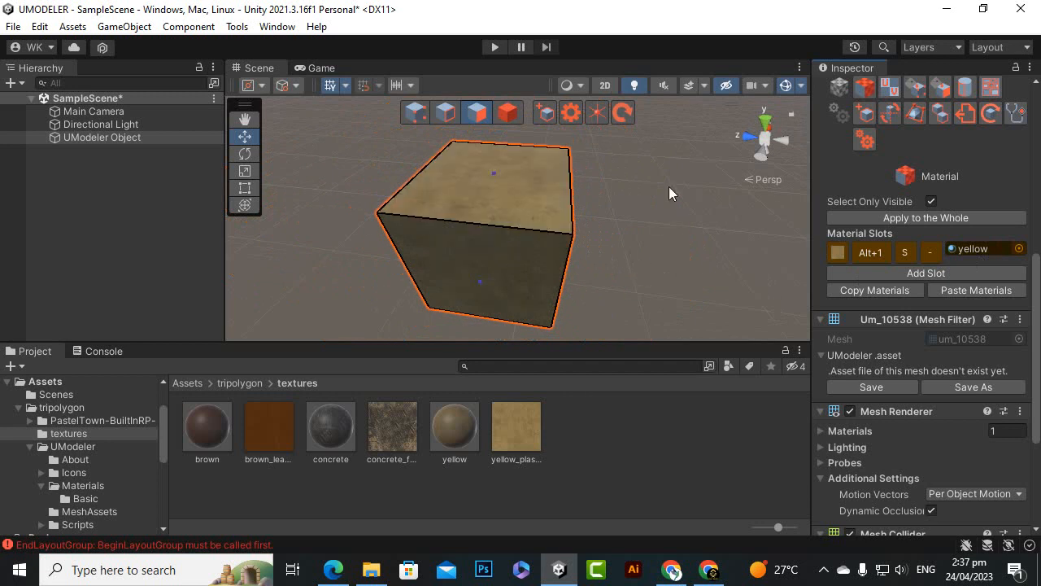
pyautogui.scroll(-1, 731, 281)
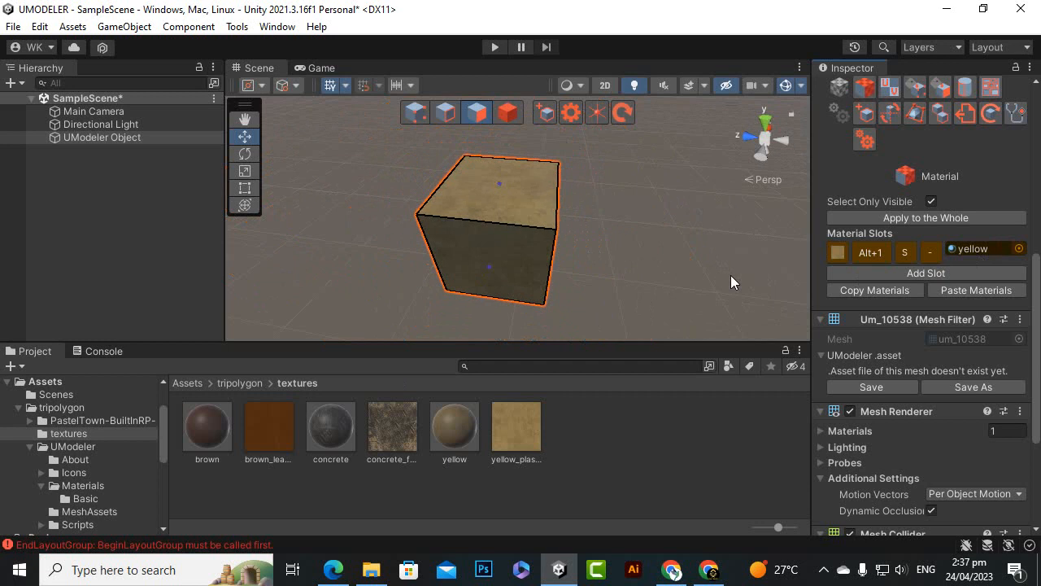
pyautogui.keyDown('alt'); pyautogui.moveTo(648, 257); pyautogui.dragTo(643, 316); pyautogui.keyUp('alt')
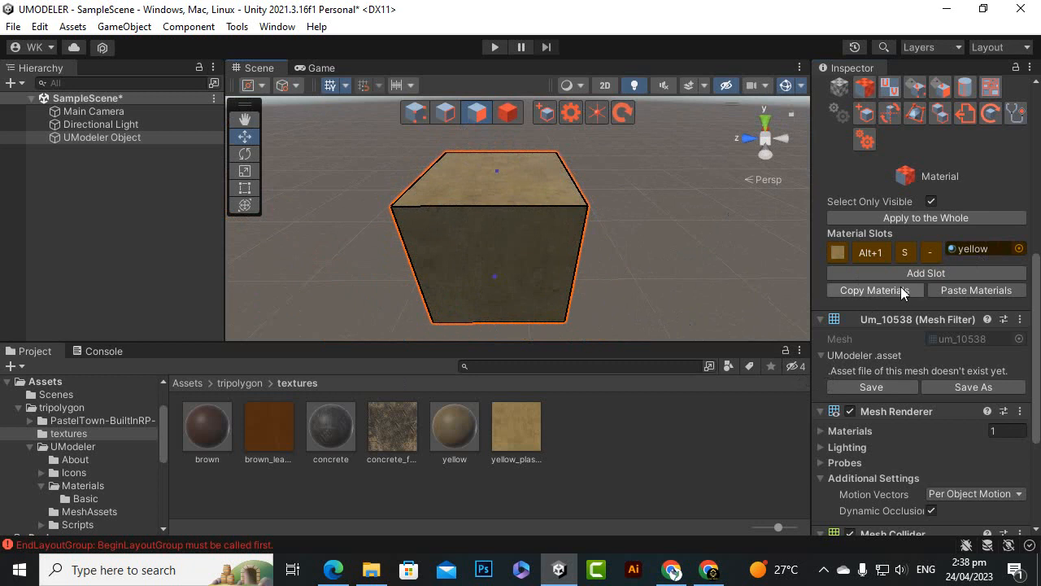
# Step: Expand the yellow material's properties among the selected cube's components and look over its map settings
pyautogui.scroll(-3, 923, 292)
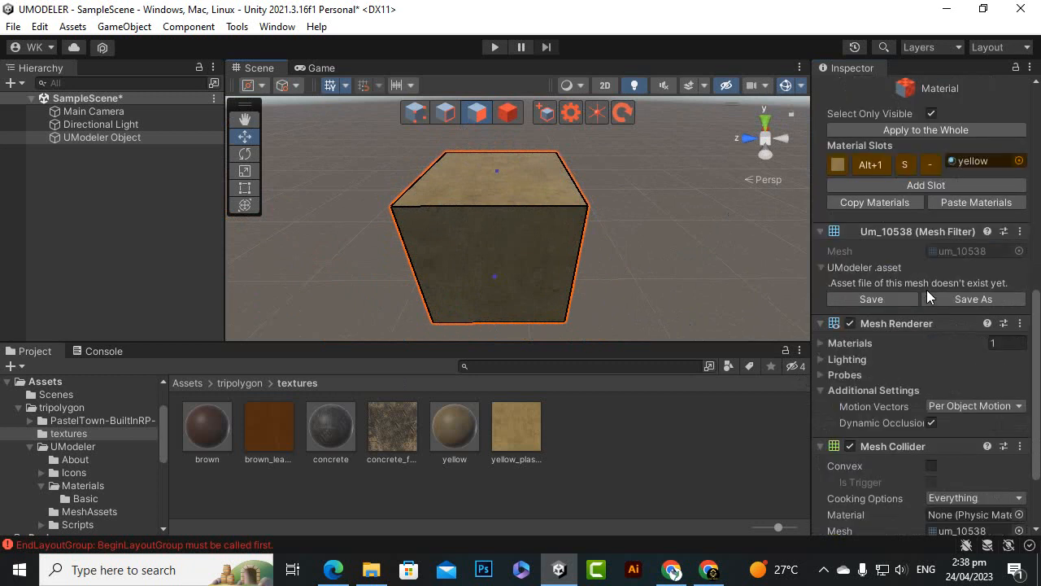
pyautogui.scroll(-3, 916, 347)
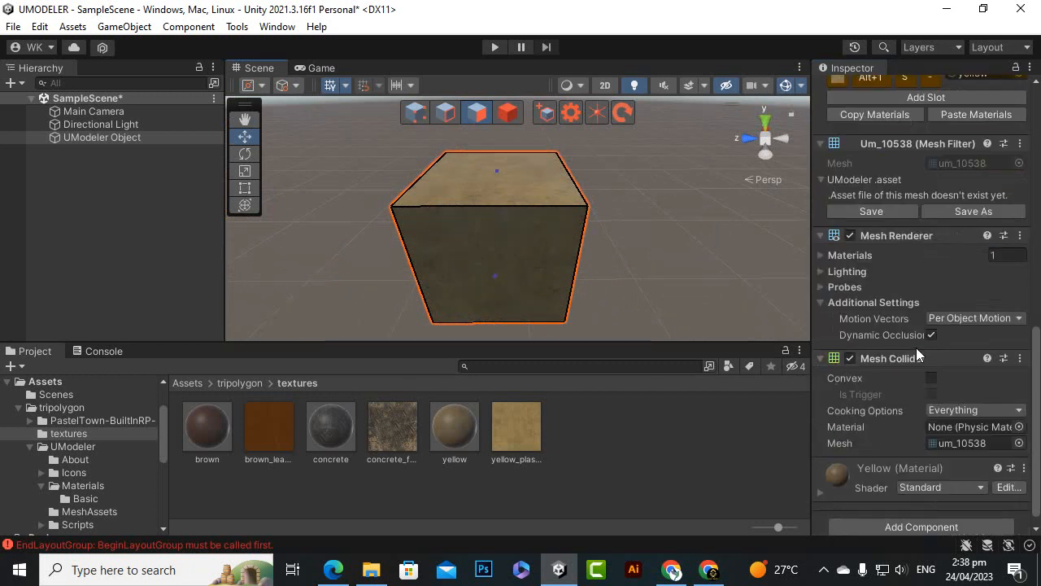
pyautogui.scroll(3, 916, 349)
pyautogui.scroll(-3, 919, 358)
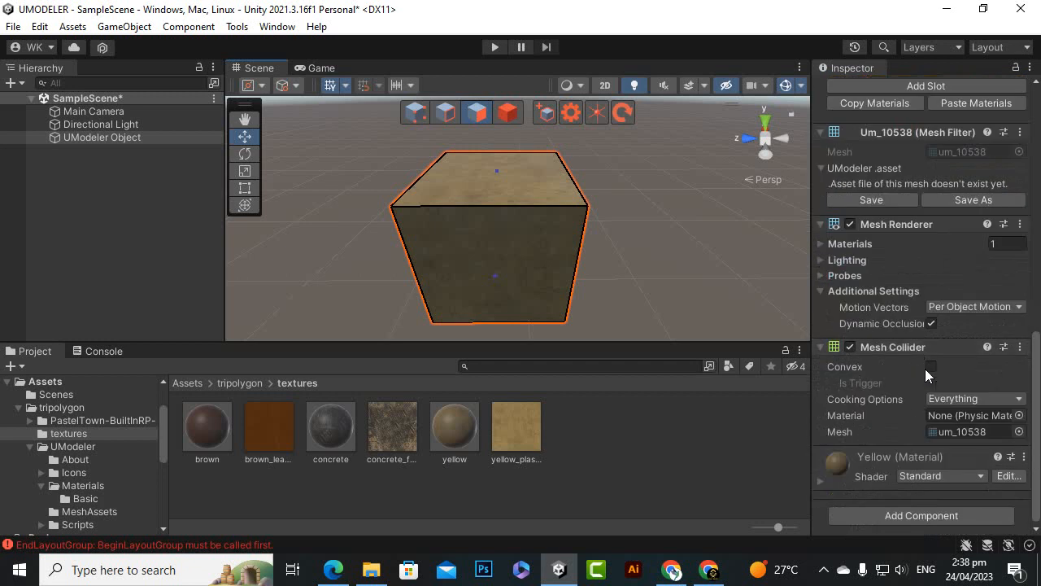
pyautogui.click(821, 480)
pyautogui.scroll(-7, 896, 386)
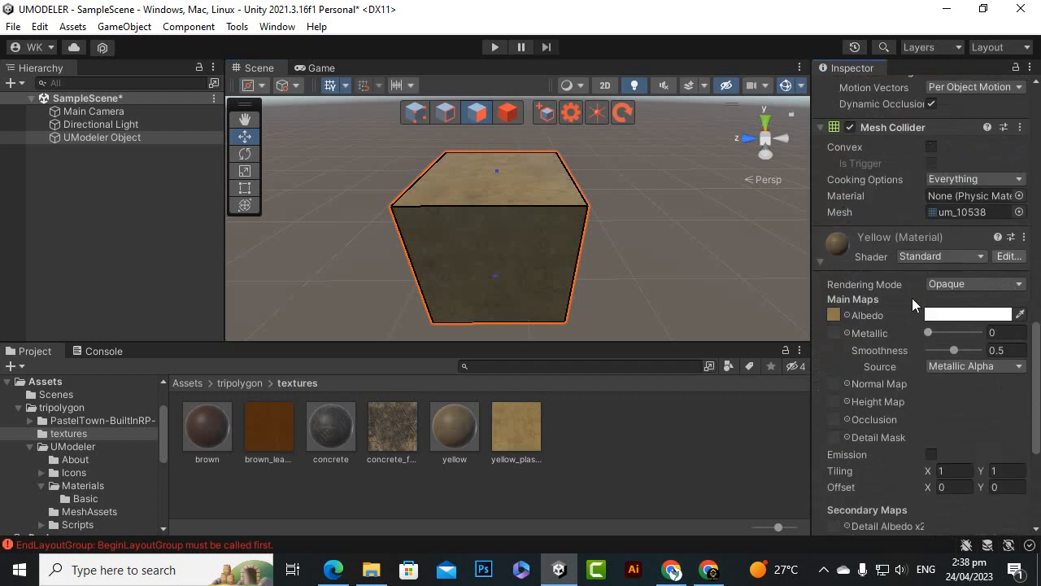
pyautogui.scroll(10, 891, 333)
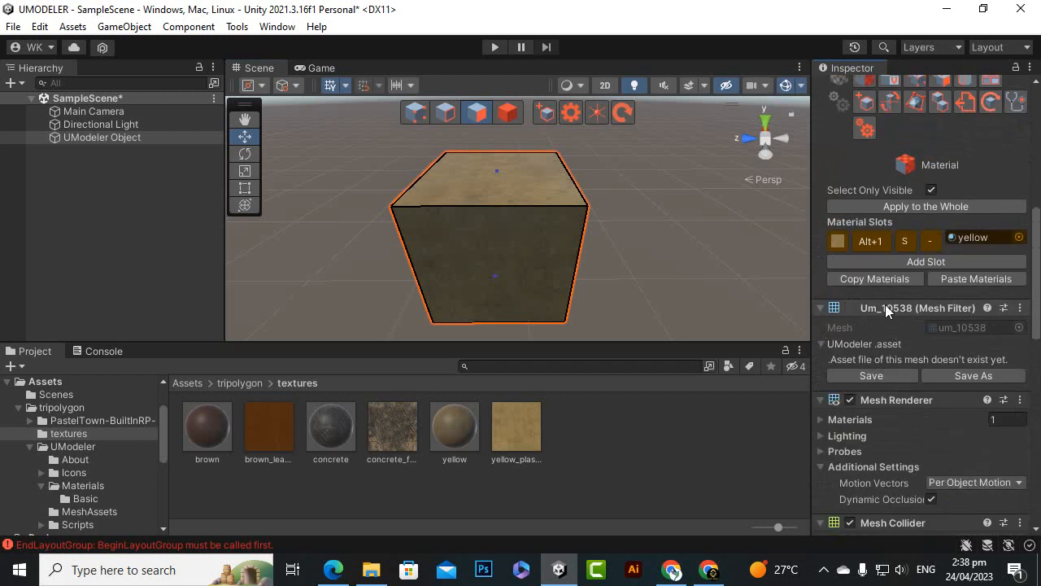
pyautogui.scroll(-9, 895, 326)
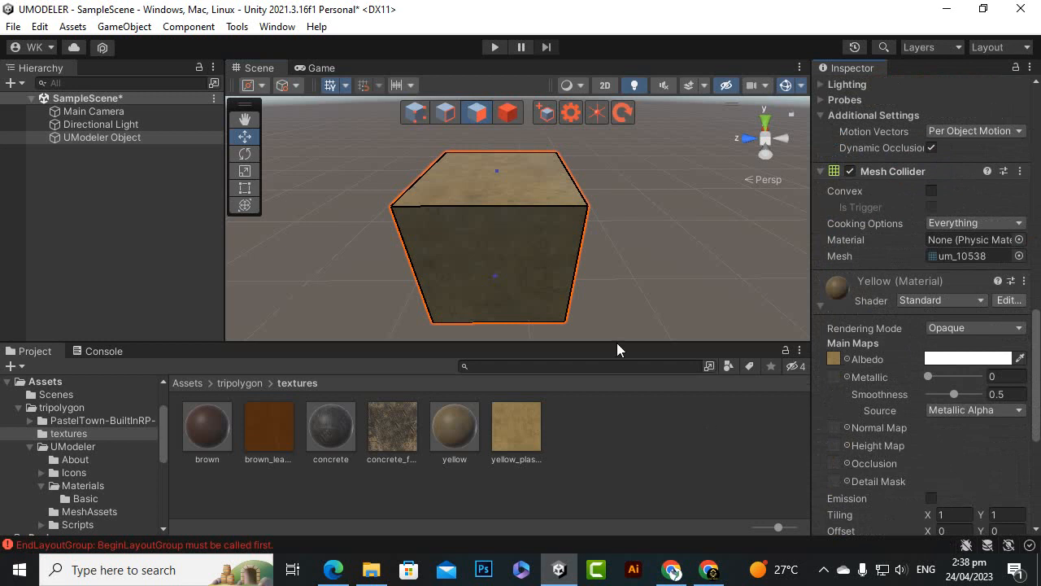
# Step: Set the yellow material's main map tiling to X 0.24 and Y 1.03 and check the texture on the cube
pyautogui.keyDown('alt'); pyautogui.moveTo(692, 197); pyautogui.dragTo(639, 280); pyautogui.keyUp('alt')
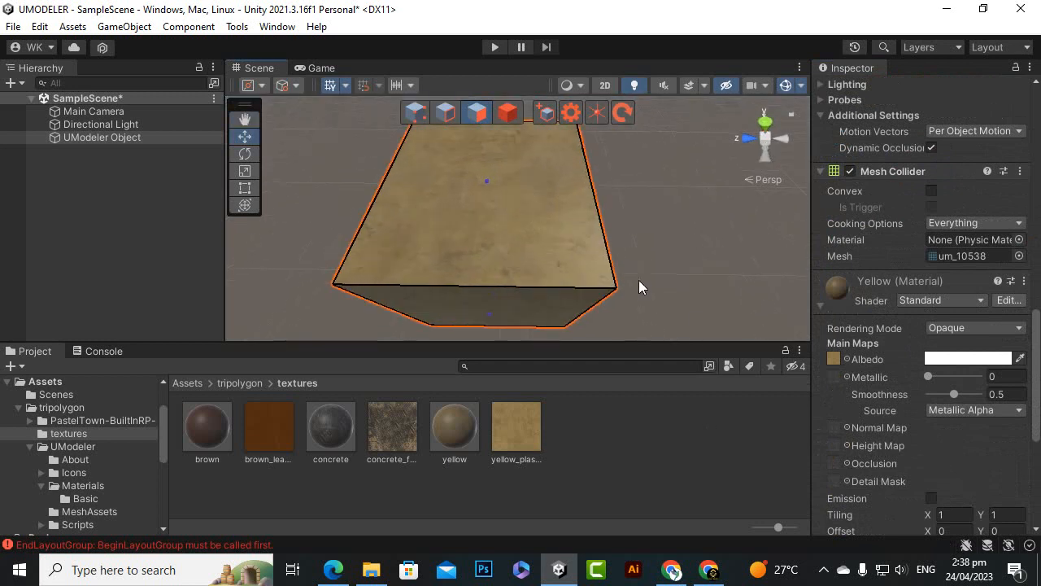
pyautogui.scroll(-3, 935, 433)
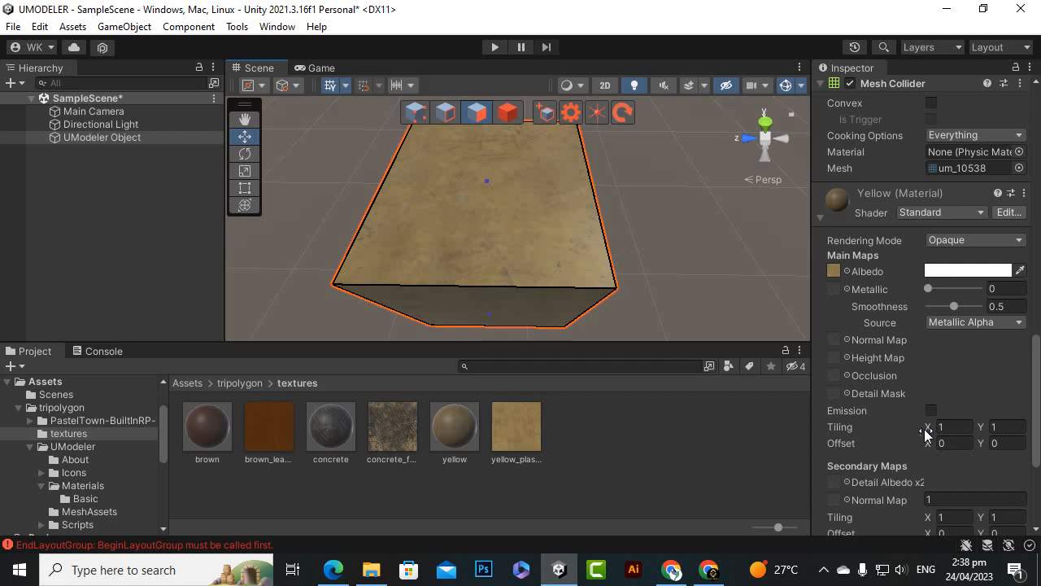
pyautogui.click(927, 428)
pyautogui.moveTo(926, 430)
pyautogui.mouseDown()
pyautogui.moveTo(945, 429)
pyautogui.moveTo(910, 432)
pyautogui.mouseUp()
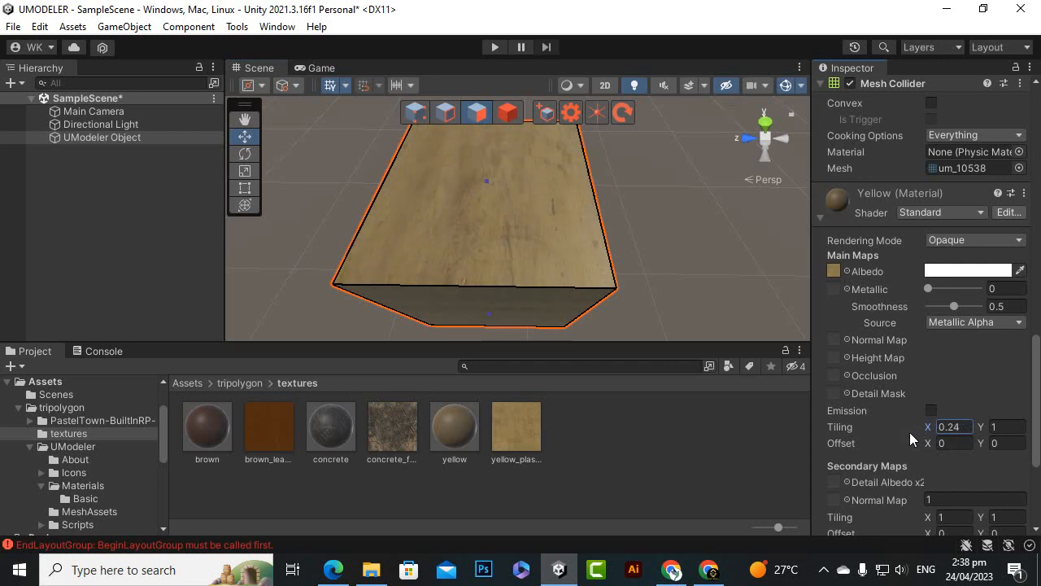
pyautogui.moveTo(982, 427)
pyautogui.mouseDown()
pyautogui.moveTo(1017, 436)
pyautogui.moveTo(974, 438)
pyautogui.moveTo(988, 434)
pyautogui.mouseUp()
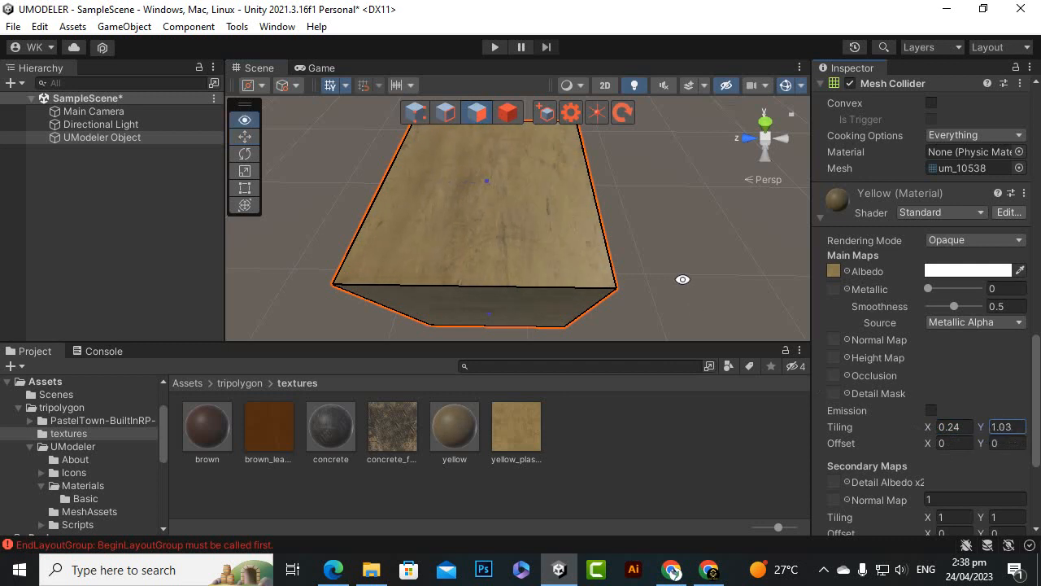
pyautogui.keyDown('alt'); pyautogui.moveTo(681, 279); pyautogui.dragTo(631, 132); pyautogui.keyUp('alt')
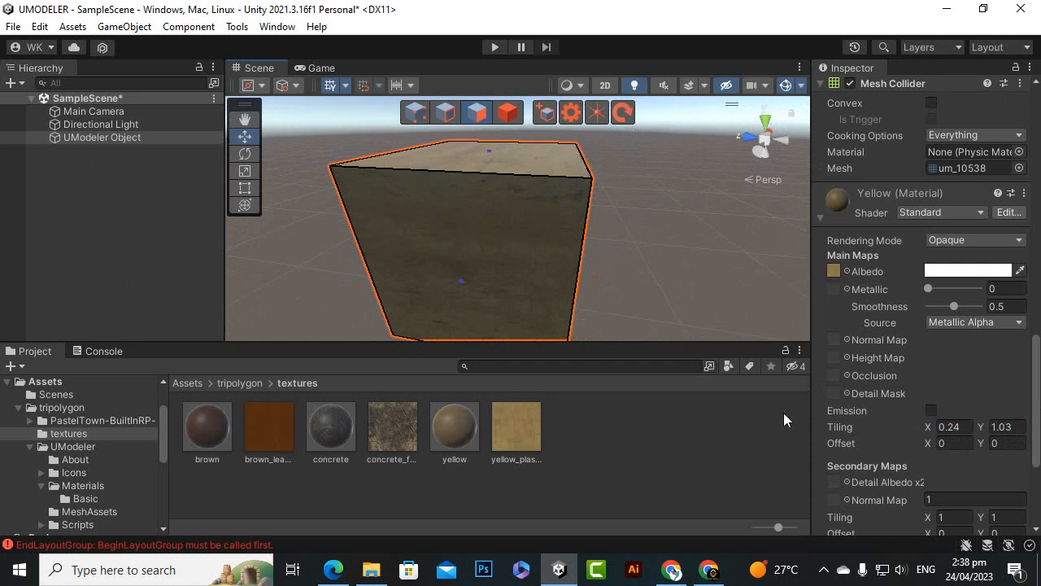
# Step: Add two more material slots to the cube, assigning the concrete material to the second and the brown material to the third
pyautogui.scroll(-5, 659, 311)
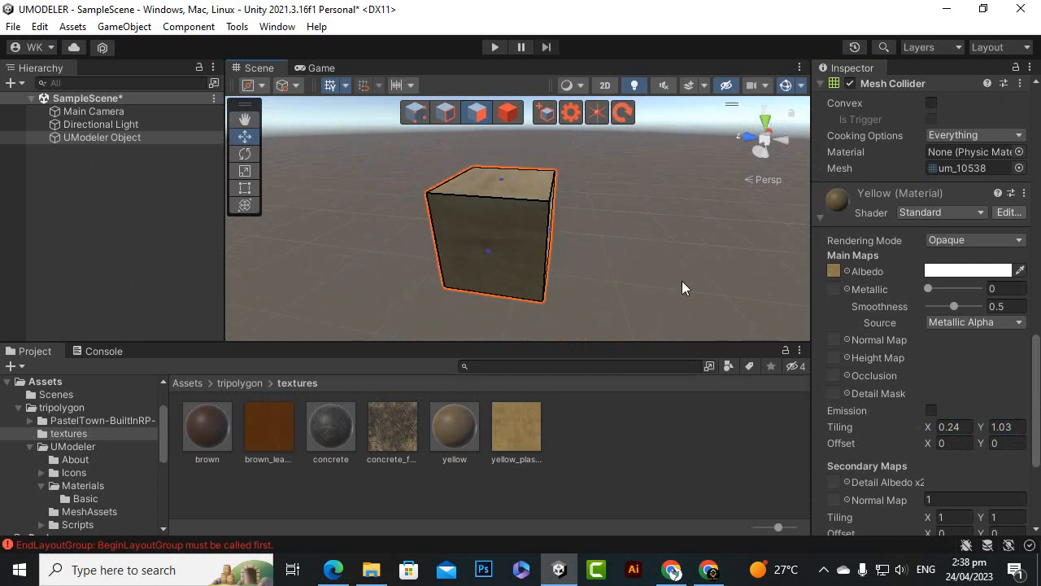
pyautogui.keyDown('alt'); pyautogui.moveTo(682, 281); pyautogui.dragTo(424, 219); pyautogui.keyUp('alt')
pyautogui.scroll(2, 482, 231)
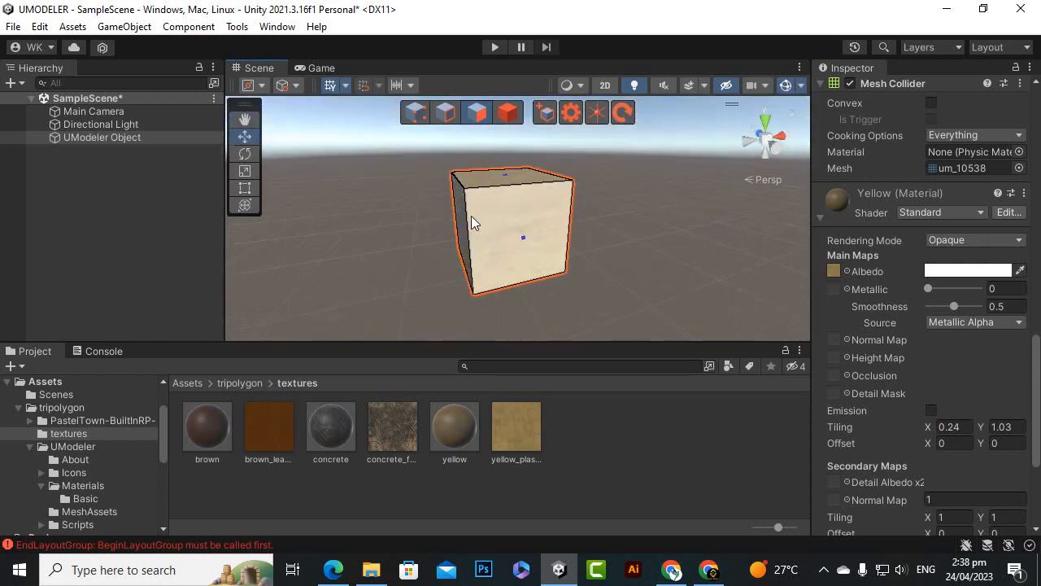
pyautogui.scroll(4, 981, 373)
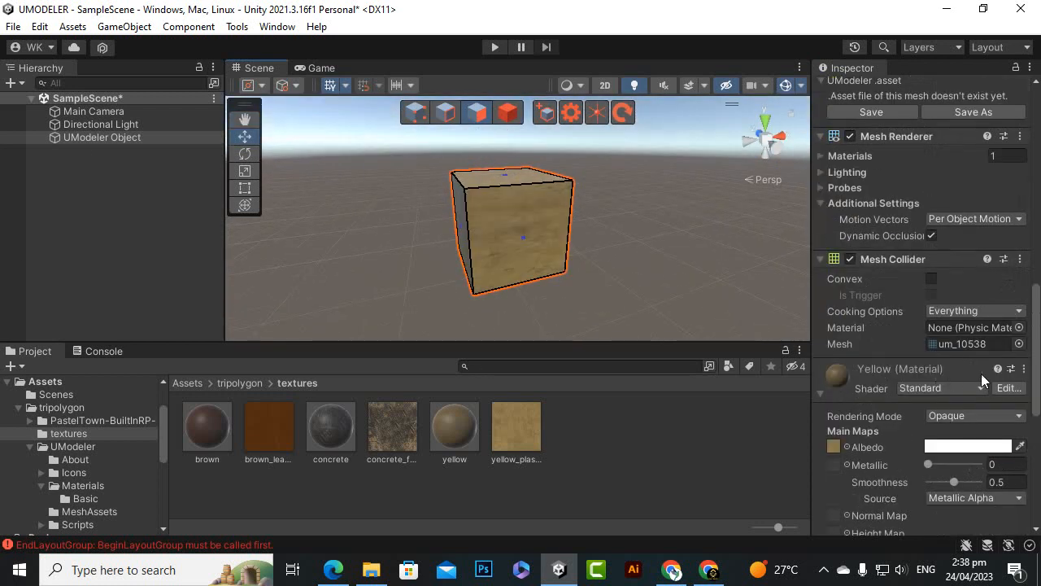
pyautogui.scroll(6, 925, 339)
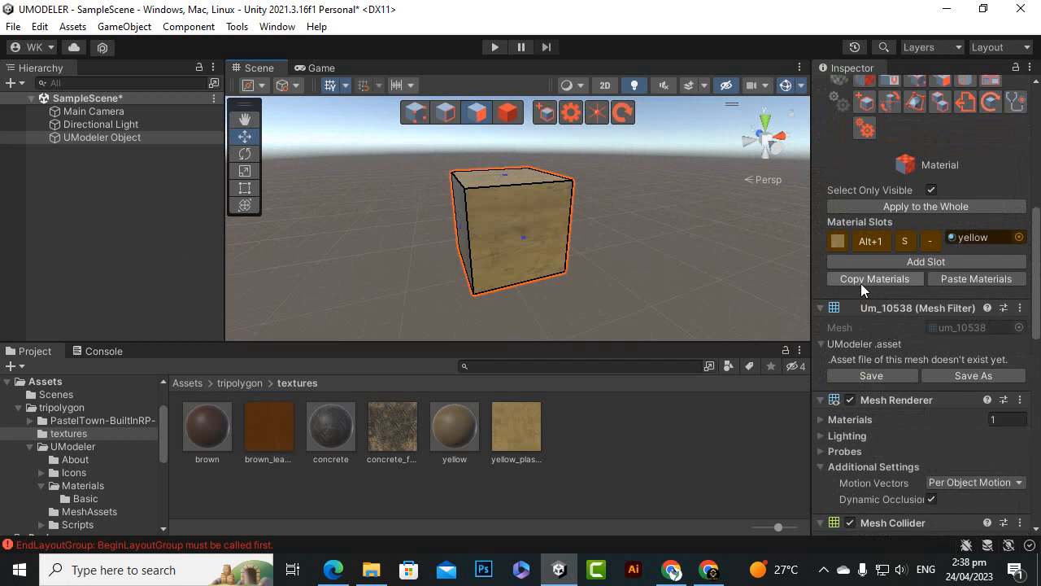
pyautogui.click(932, 262)
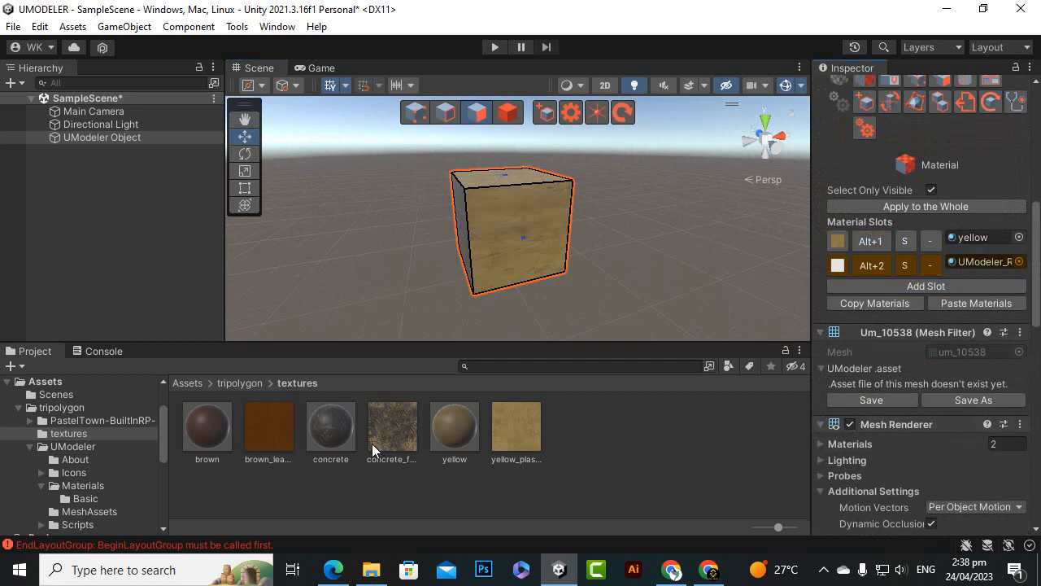
pyautogui.moveTo(331, 427); pyautogui.dragTo(973, 261)
pyautogui.click(933, 286)
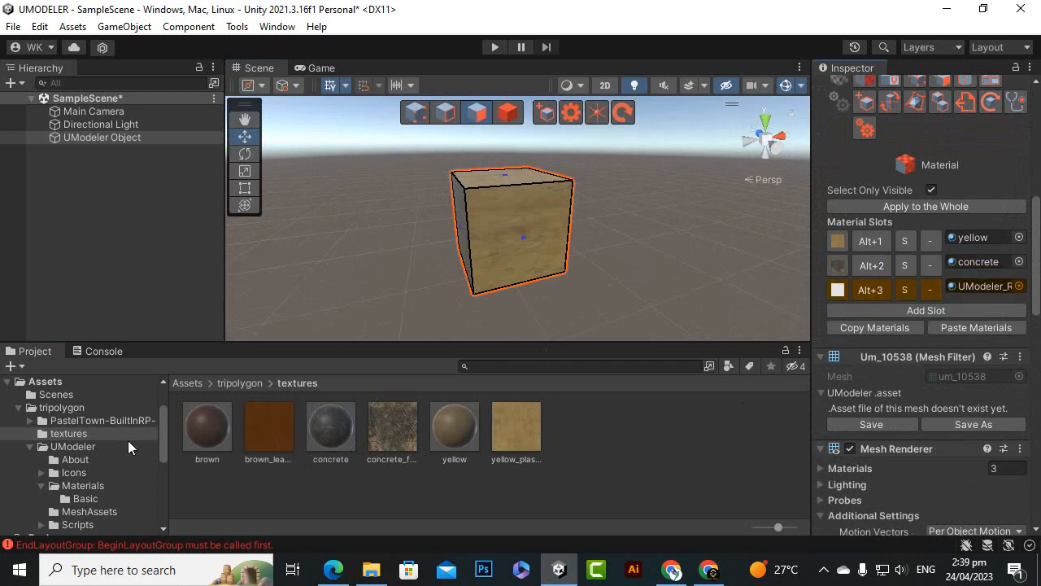
pyautogui.moveTo(206, 429); pyautogui.dragTo(988, 290)
# Step: Switch to the Polygon tool, view the cube from several sides and look over its components and listed materials
pyautogui.click(482, 116)
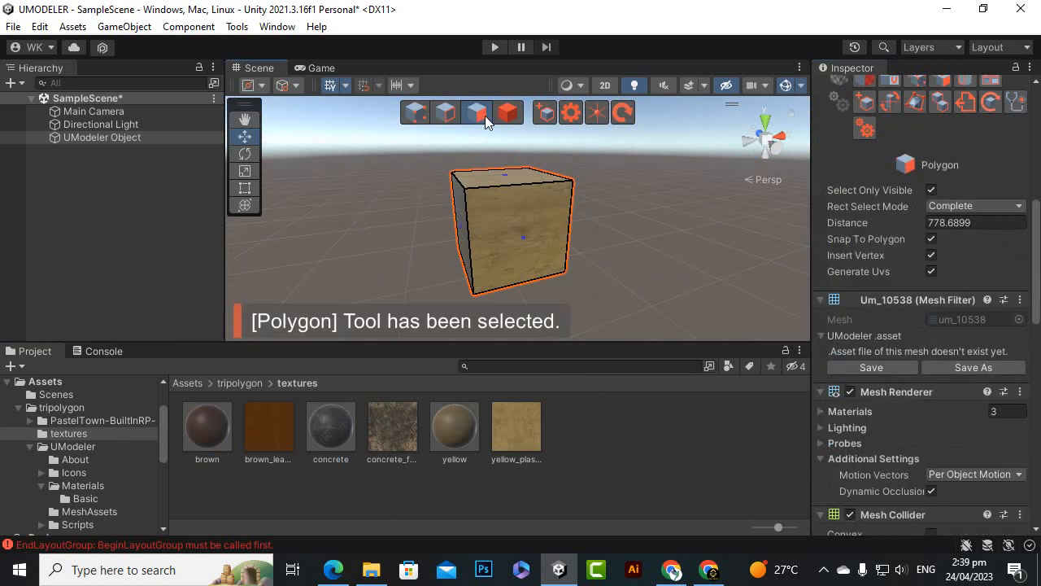
pyautogui.scroll(2, 529, 242)
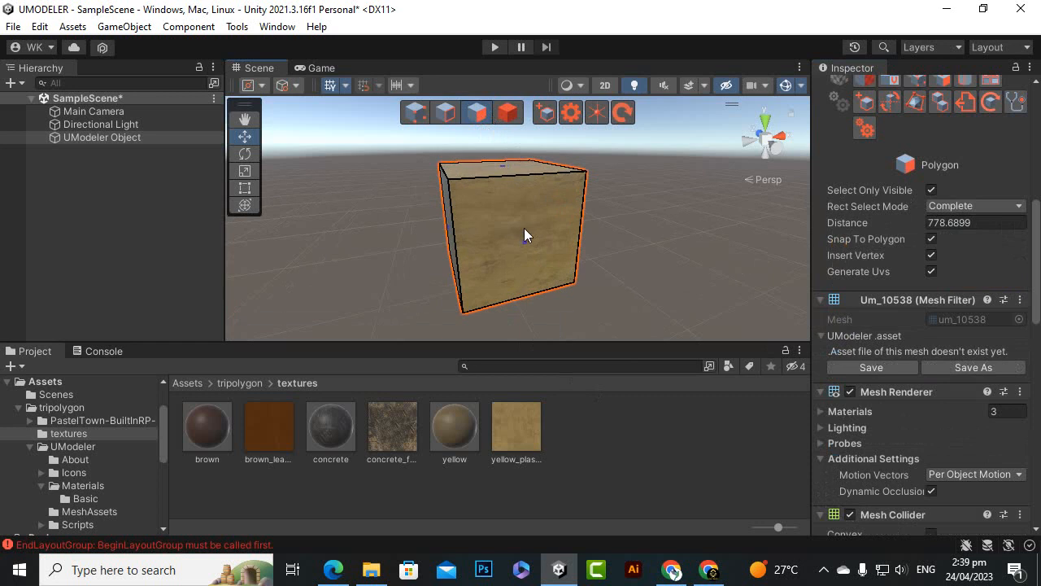
pyautogui.scroll(-2, 608, 296)
pyautogui.keyDown('alt'); pyautogui.moveTo(608, 288); pyautogui.dragTo(510, 199); pyautogui.keyUp('alt')
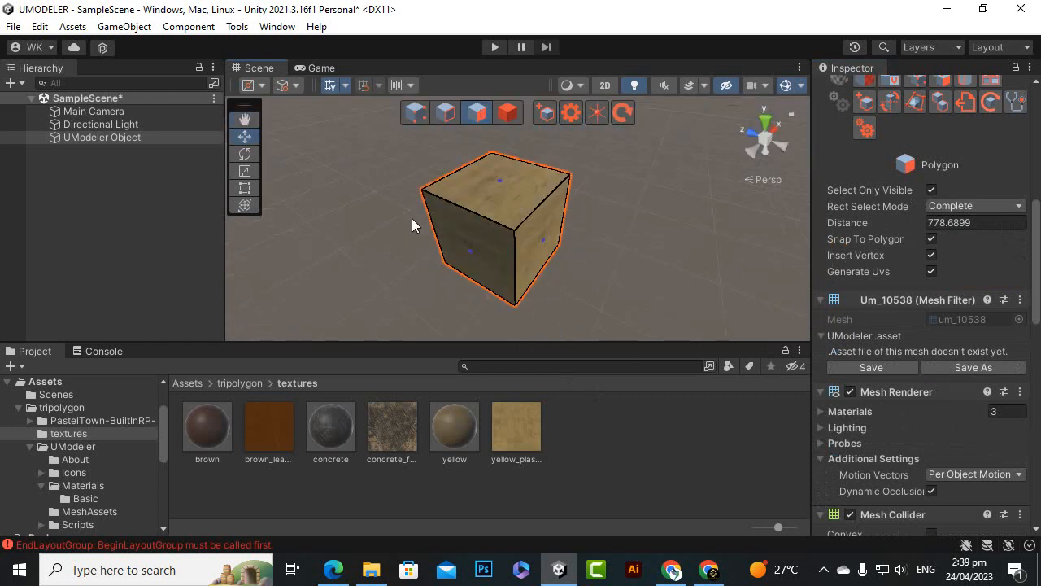
pyautogui.keyDown('alt'); pyautogui.moveTo(533, 267); pyautogui.dragTo(843, 219); pyautogui.keyUp('alt')
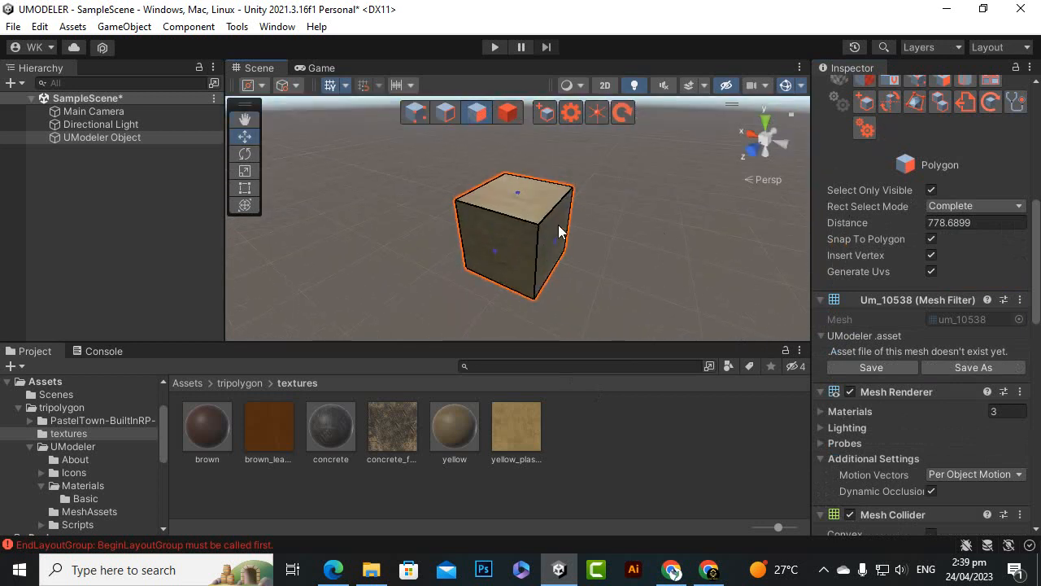
pyautogui.scroll(3, 928, 323)
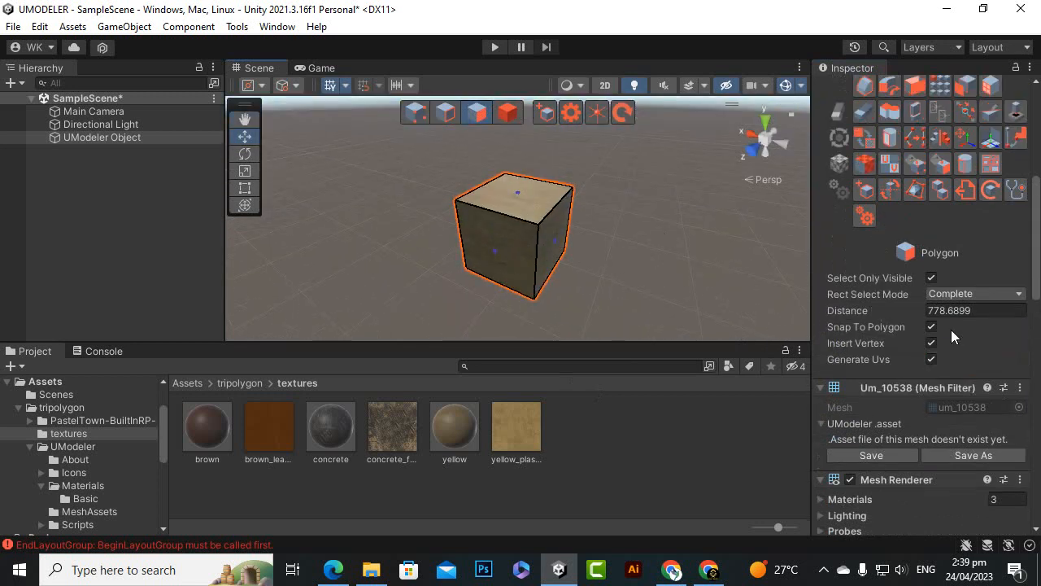
pyautogui.scroll(-12, 909, 262)
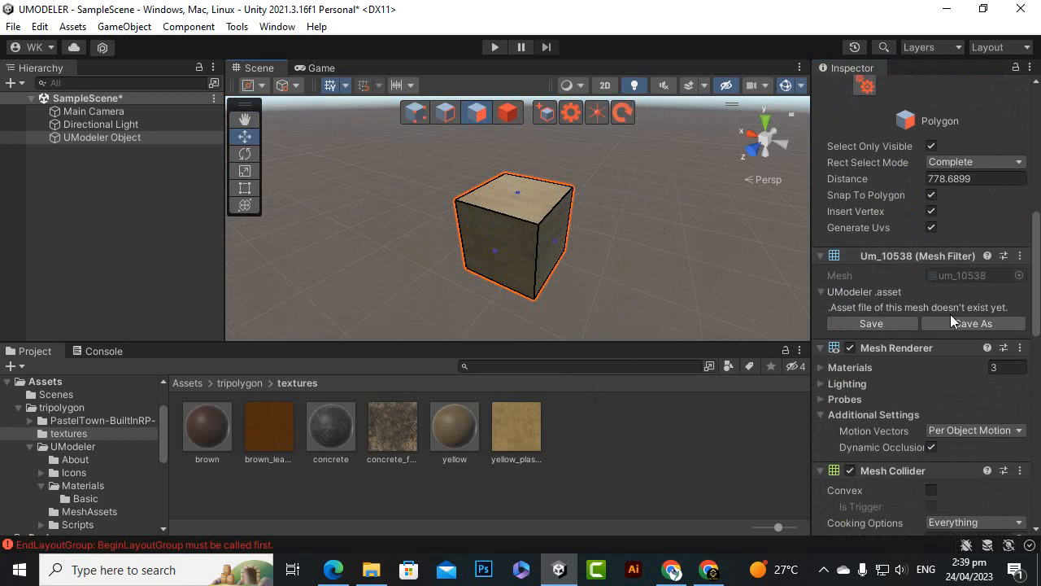
pyautogui.scroll(-15, 949, 306)
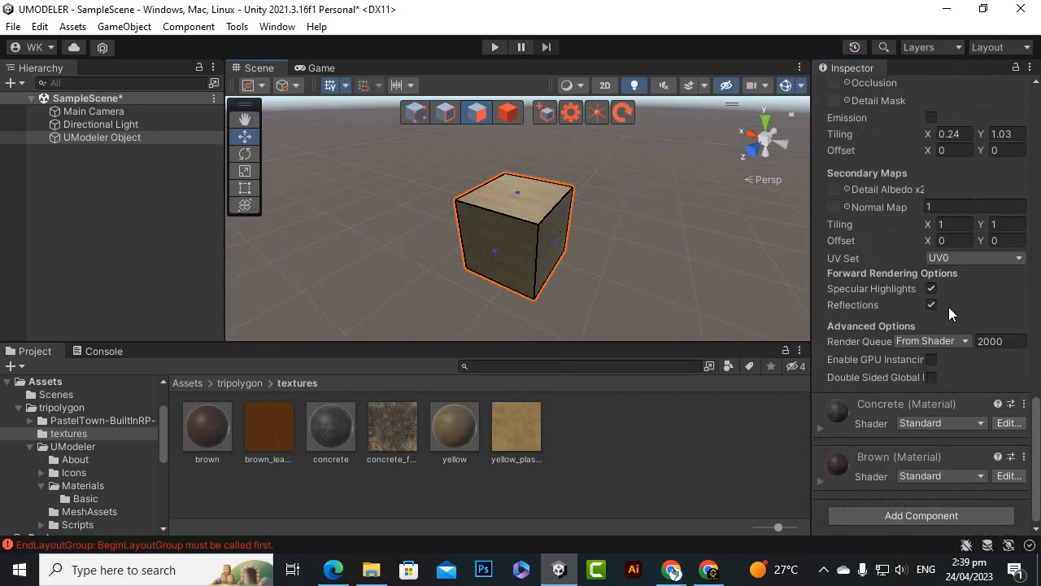
pyautogui.scroll(6, 949, 307)
pyautogui.scroll(12, 950, 311)
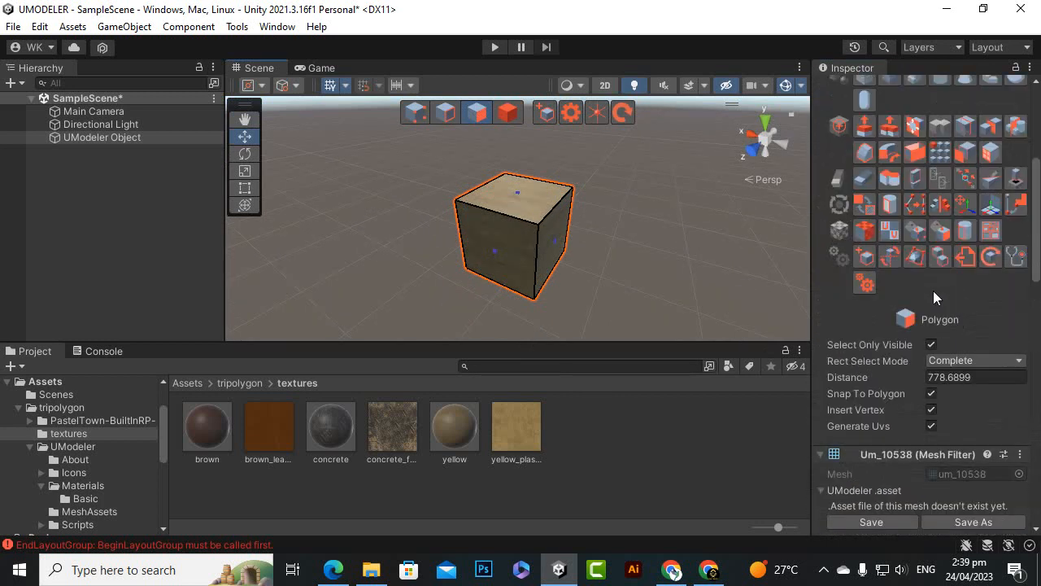
# Step: Activate the Material tool, select the cube's top face and try to assign the concrete material from the second slot
pyautogui.click(867, 246)
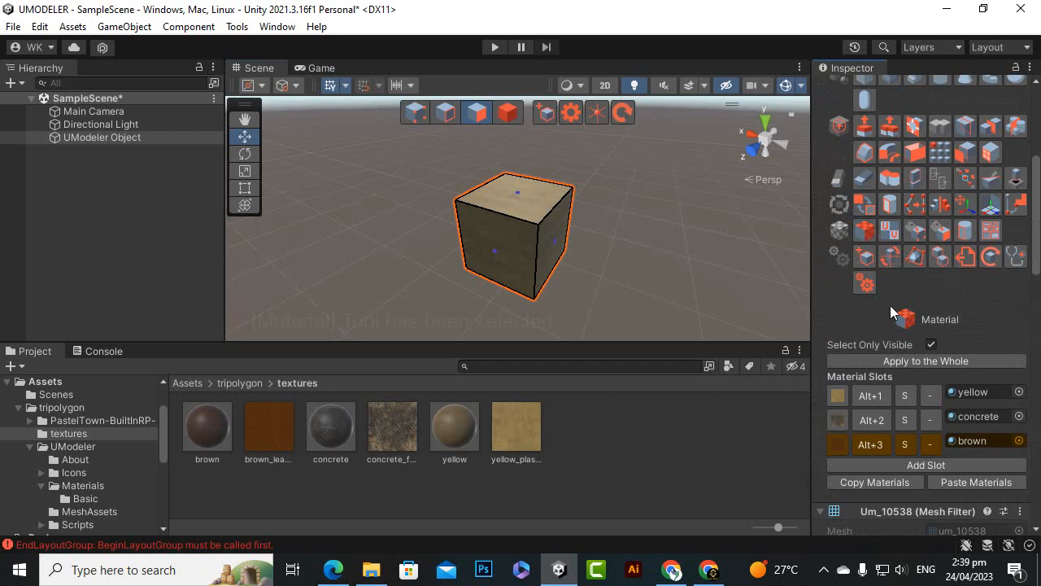
pyautogui.scroll(-6, 980, 368)
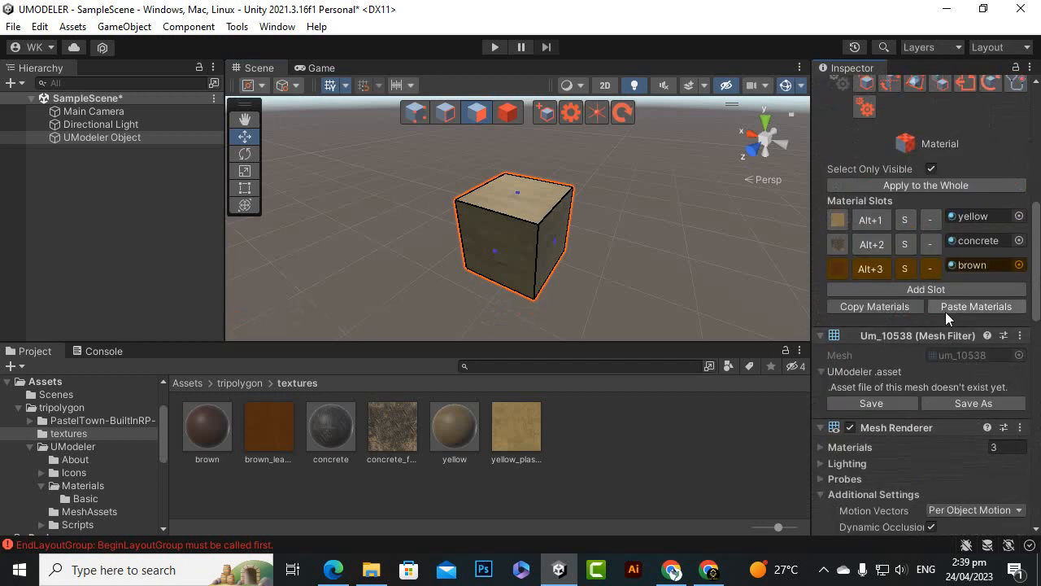
pyautogui.scroll(-6, 952, 307)
pyautogui.scroll(4, 947, 338)
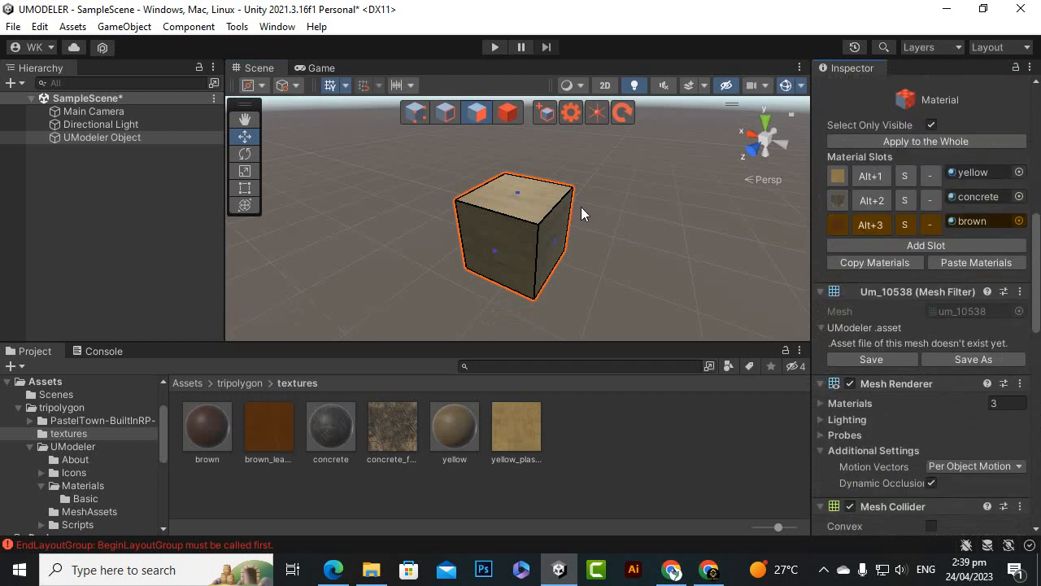
pyautogui.scroll(4, 853, 211)
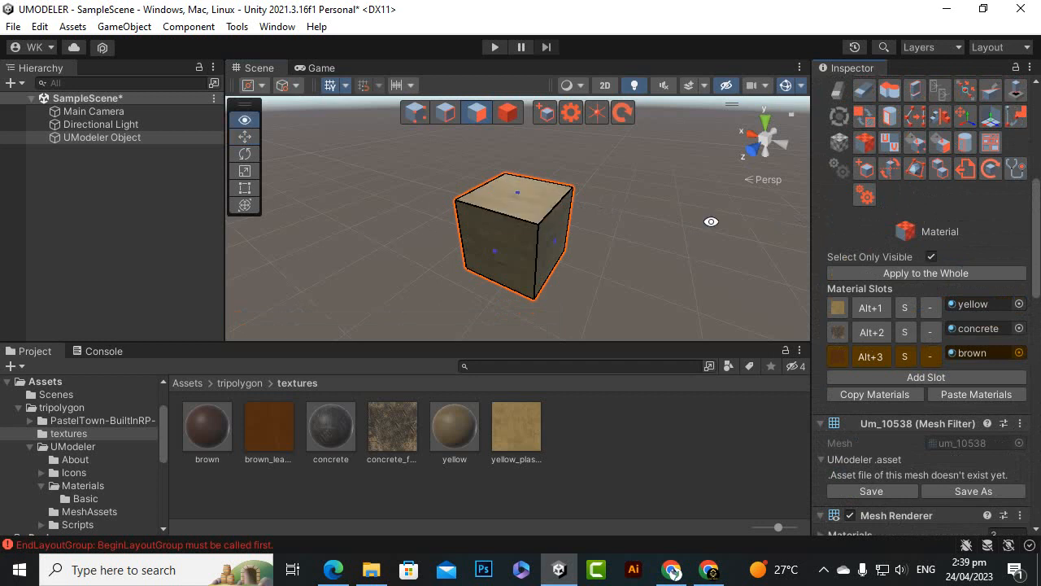
pyautogui.keyDown('alt'); pyautogui.moveTo(709, 220); pyautogui.dragTo(470, 179); pyautogui.keyUp('alt')
pyautogui.scroll(2, 482, 183)
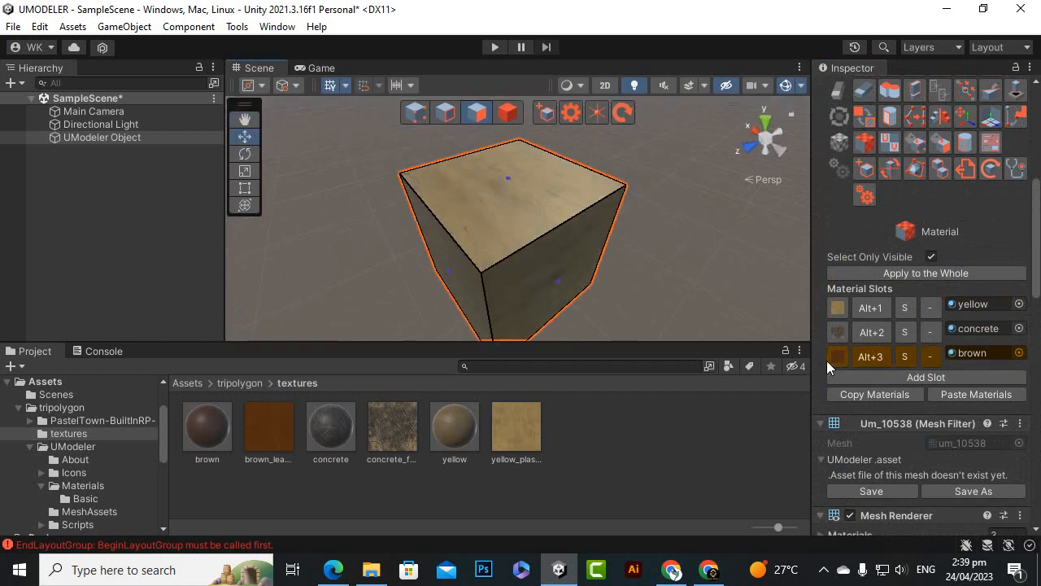
pyautogui.click(541, 205)
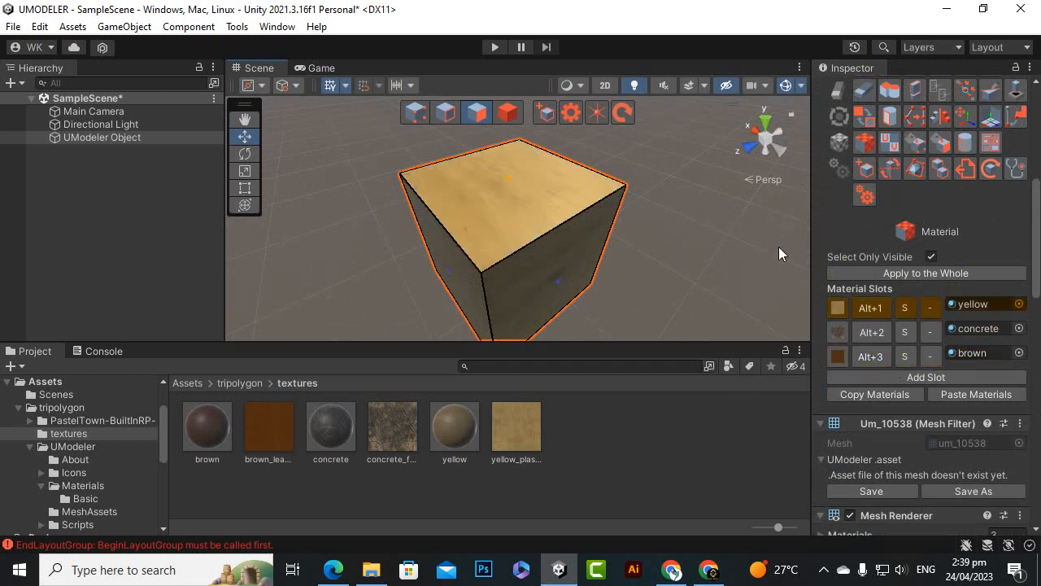
pyautogui.keyDown('alt'); pyautogui.moveTo(721, 269); pyautogui.dragTo(646, 277); pyautogui.keyUp('alt')
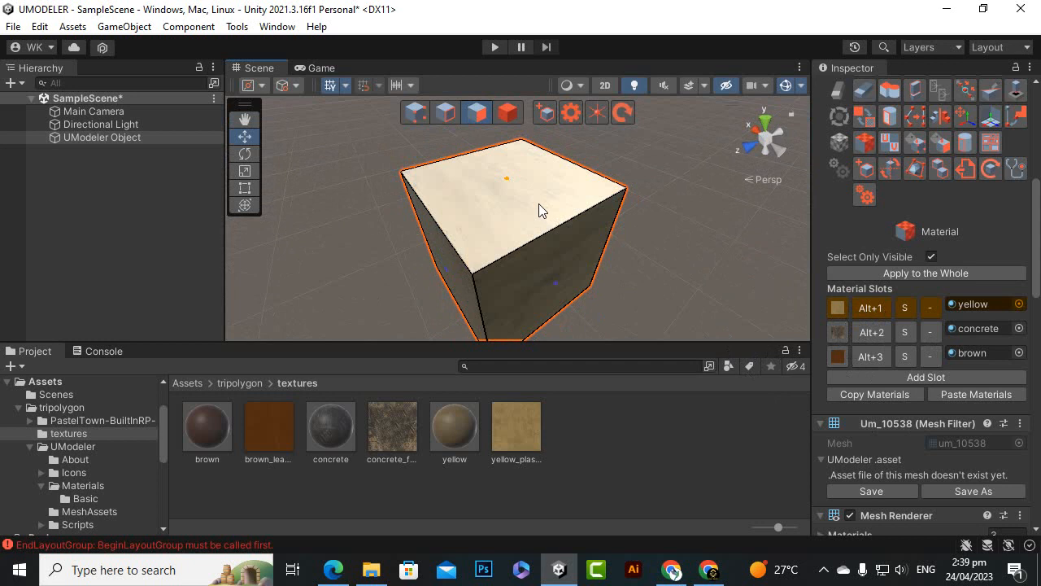
pyautogui.click(844, 333)
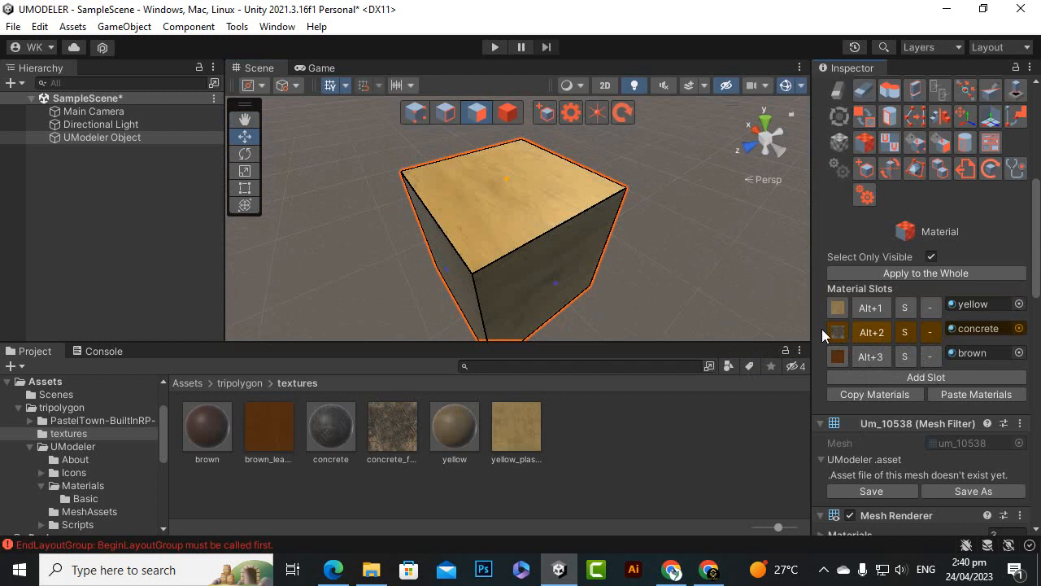
pyautogui.hotkey('alt', '1')
pyautogui.click(870, 333)
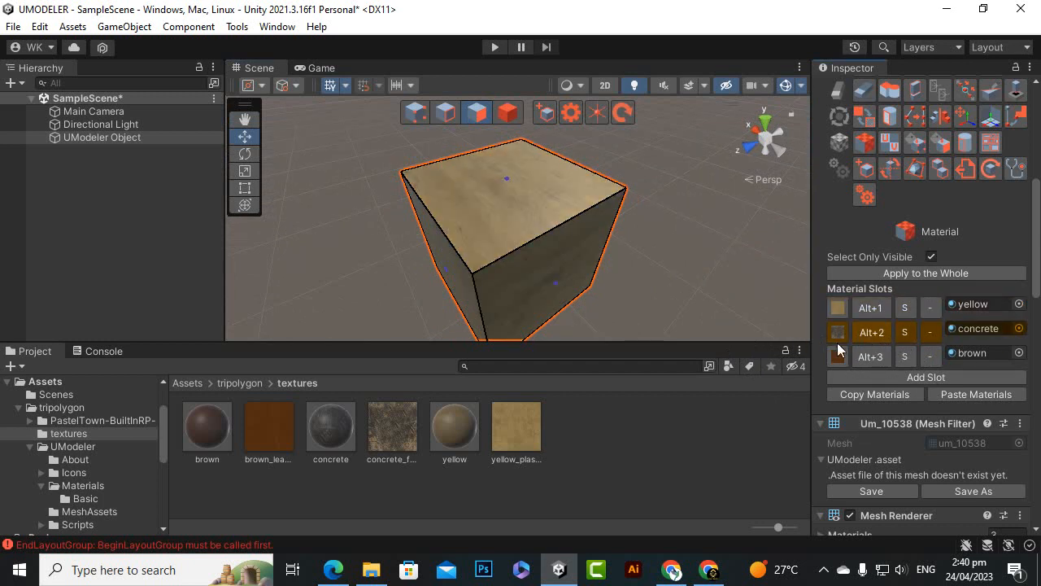
# Step: Select the cube's top face again and try to use the brown material from the third slot on it
pyautogui.keyDown('alt'); pyautogui.moveTo(649, 299); pyautogui.dragTo(776, 265); pyautogui.keyUp('alt')
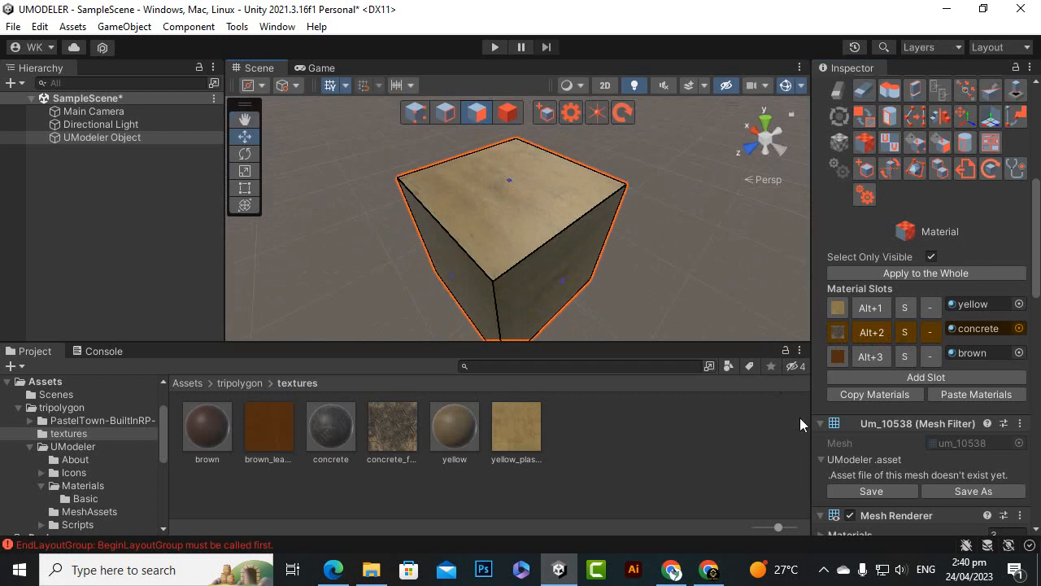
pyautogui.click(547, 203)
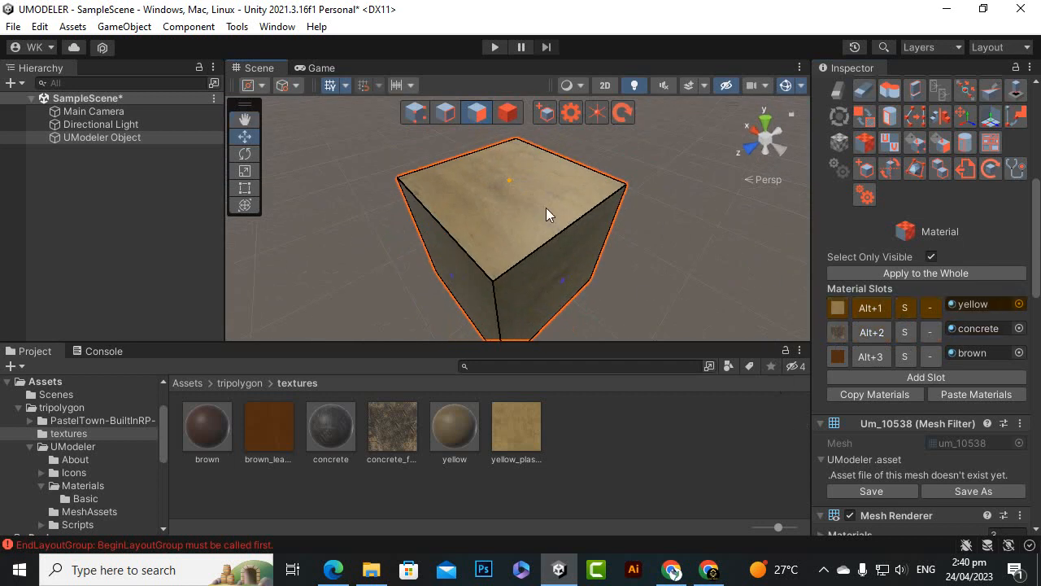
pyautogui.click(909, 359)
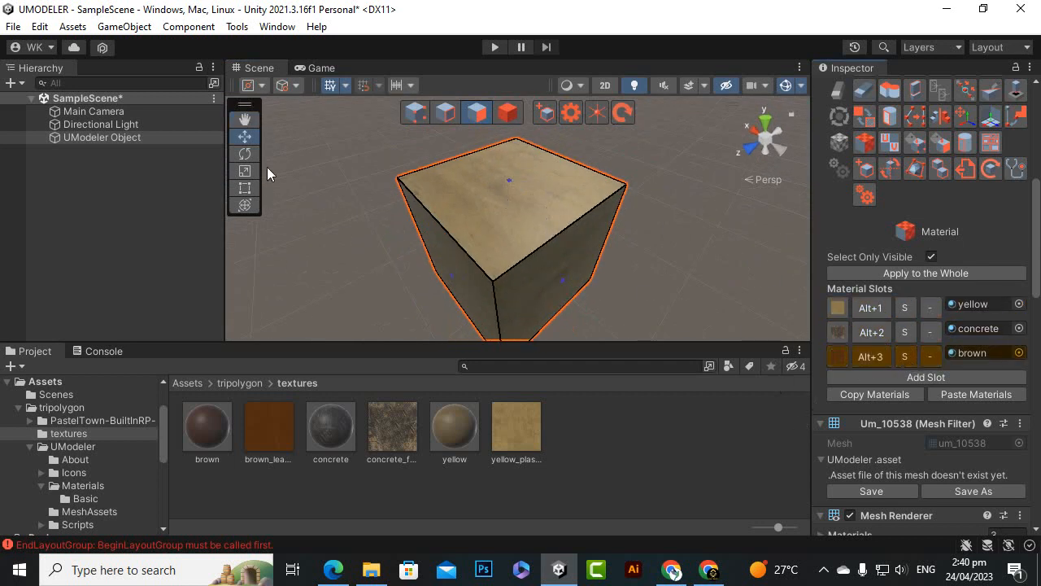
# Step: Select the cube's top face, assign the brown material to it with the Material tool and inspect the texture up close
pyautogui.click(489, 113)
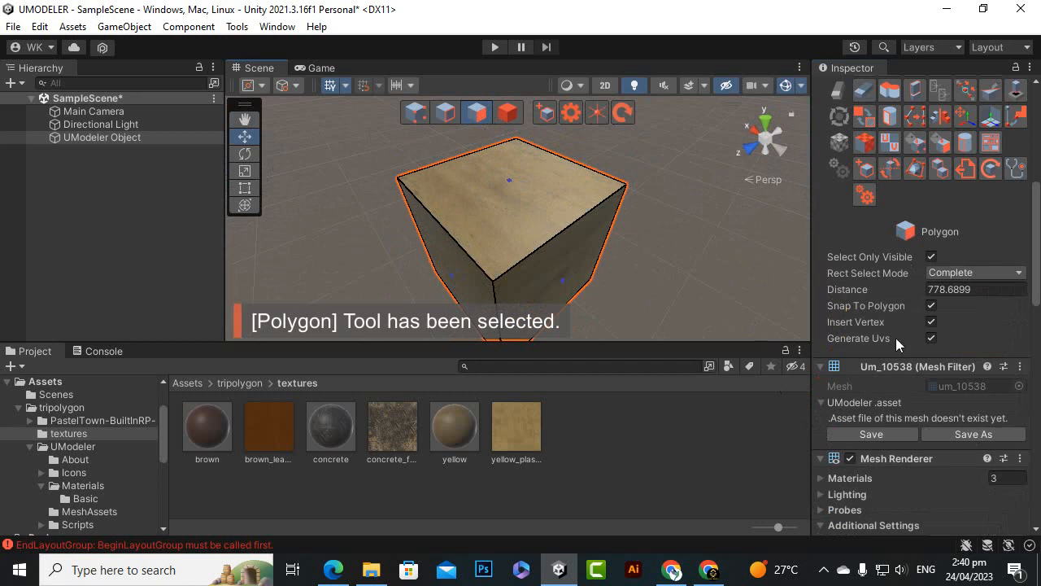
pyautogui.click(863, 142)
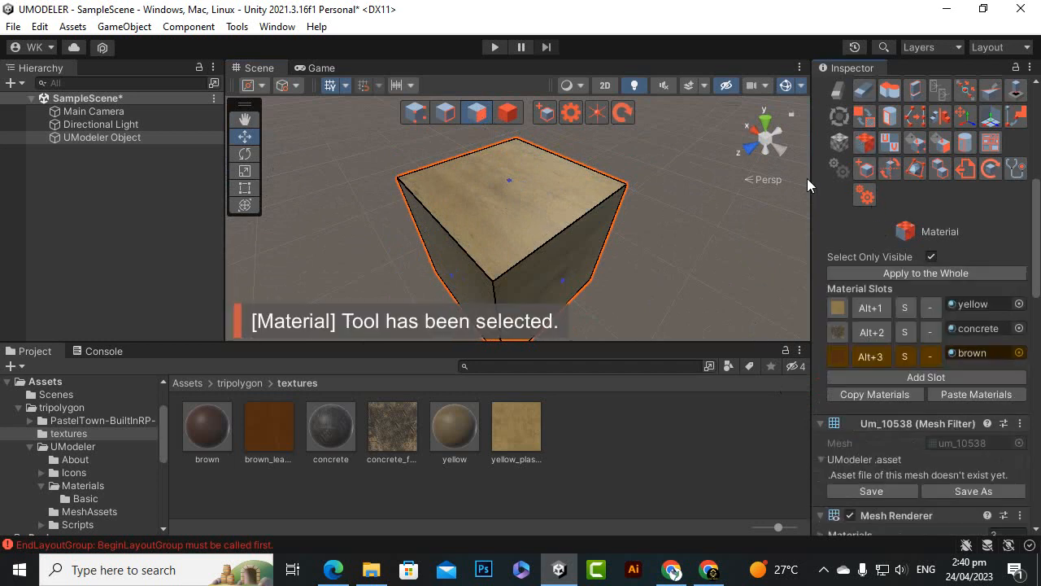
pyautogui.click(543, 209)
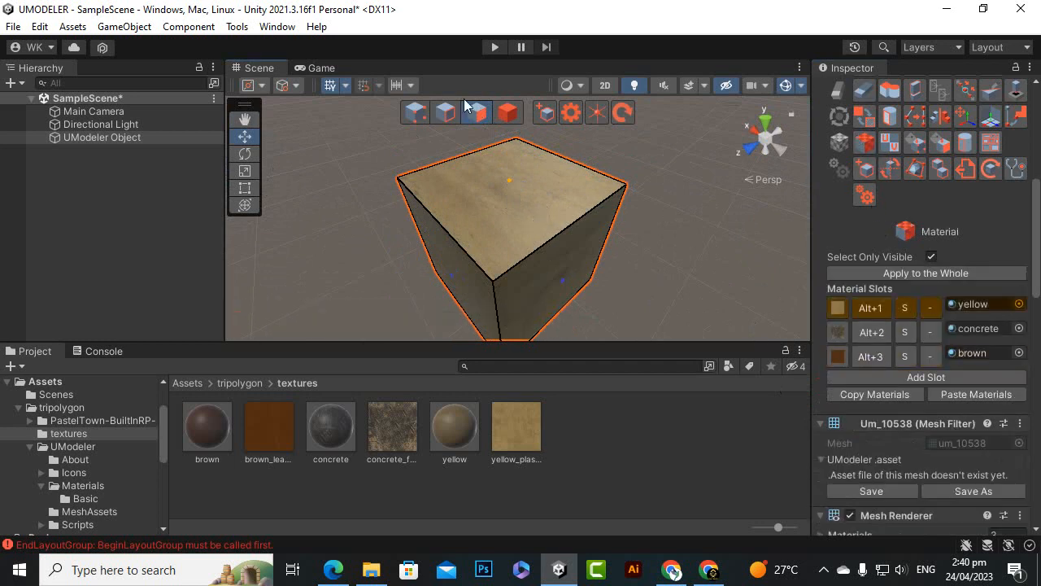
pyautogui.click(508, 113)
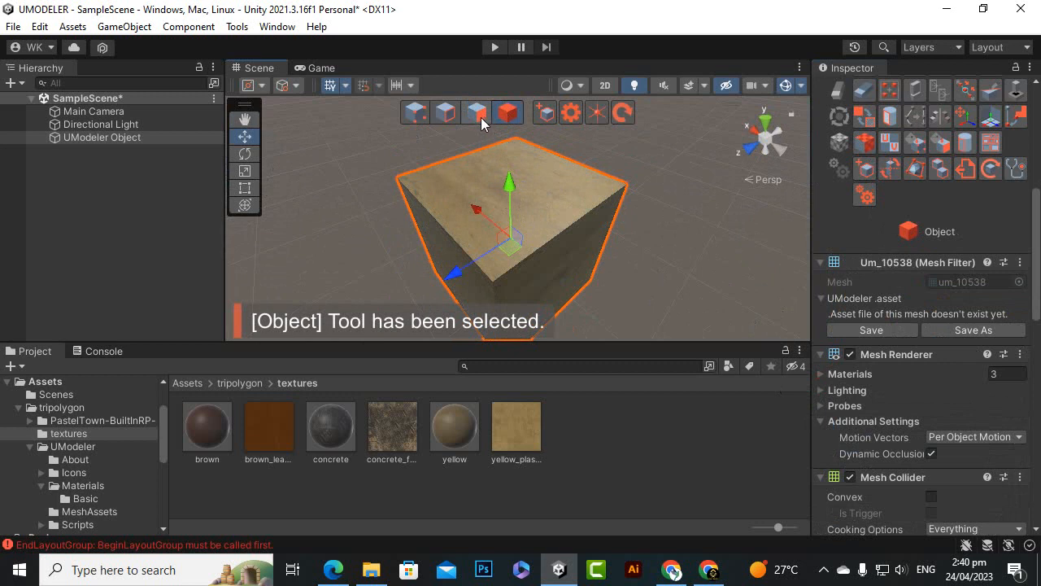
pyautogui.click(479, 115)
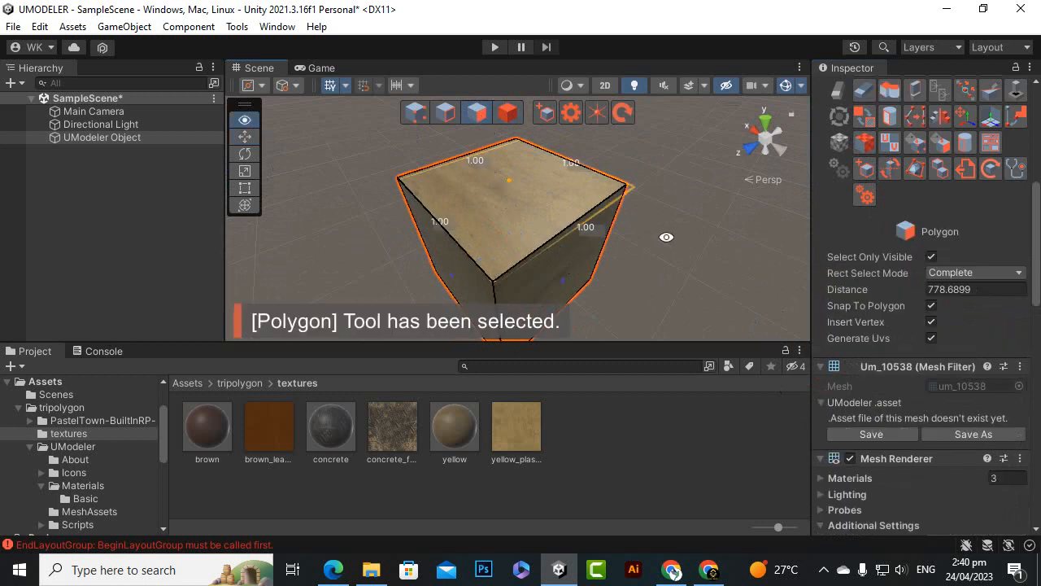
pyautogui.keyDown('alt'); pyautogui.moveTo(667, 236); pyautogui.dragTo(587, 223); pyautogui.keyUp('alt')
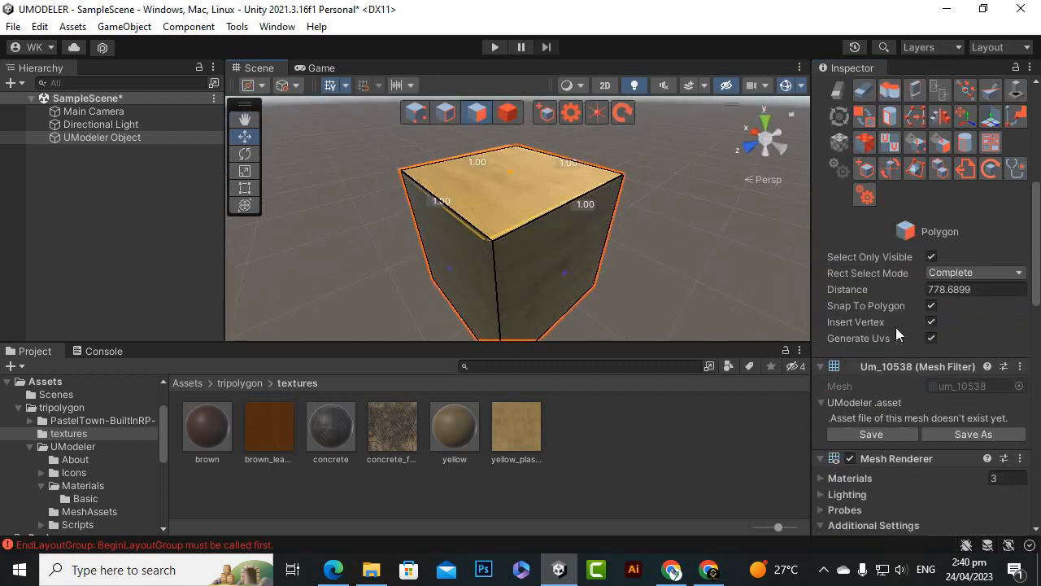
pyautogui.click(867, 147)
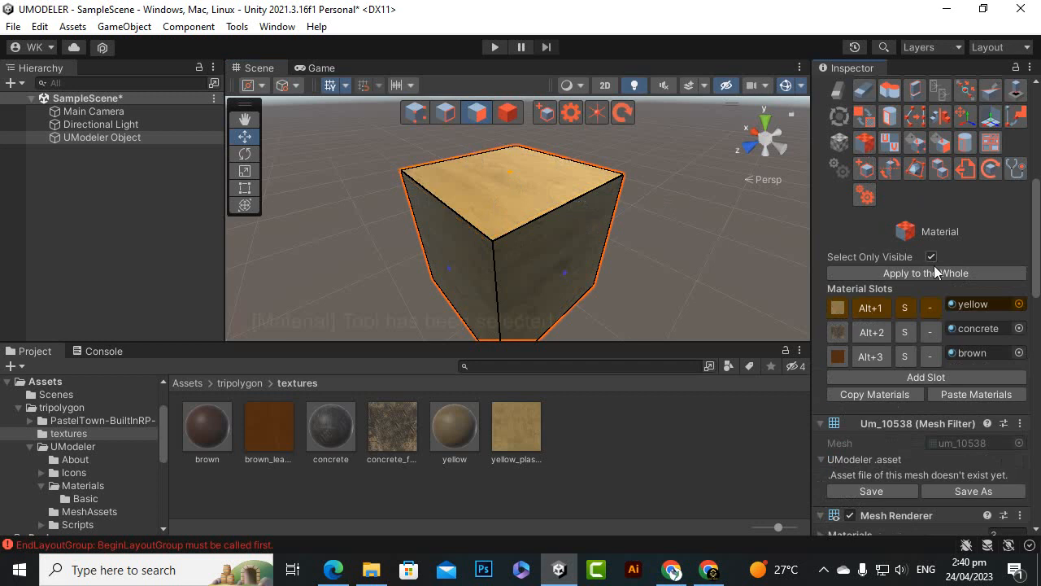
pyautogui.click(865, 361)
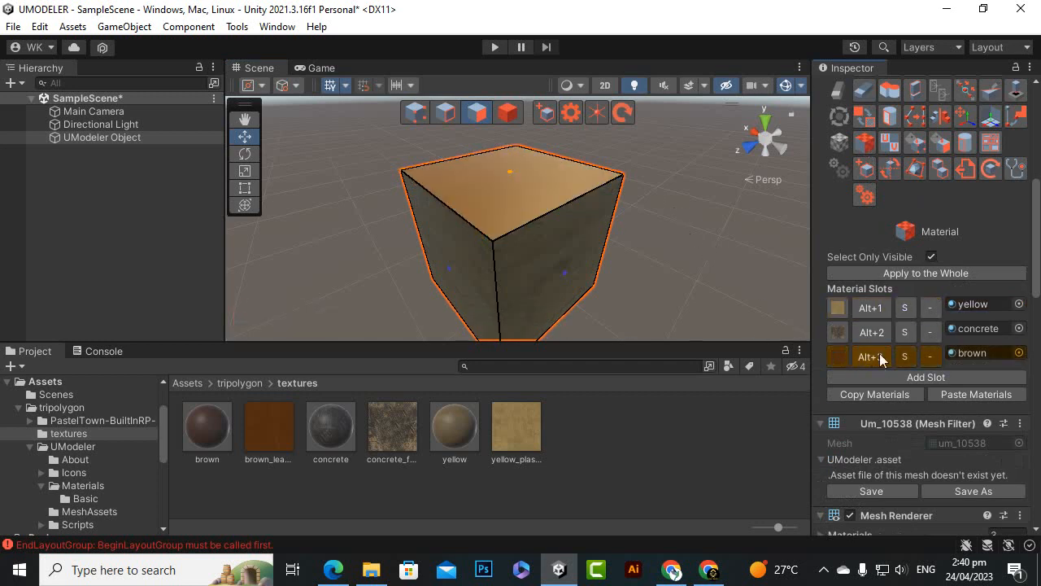
pyautogui.scroll(7, 575, 200)
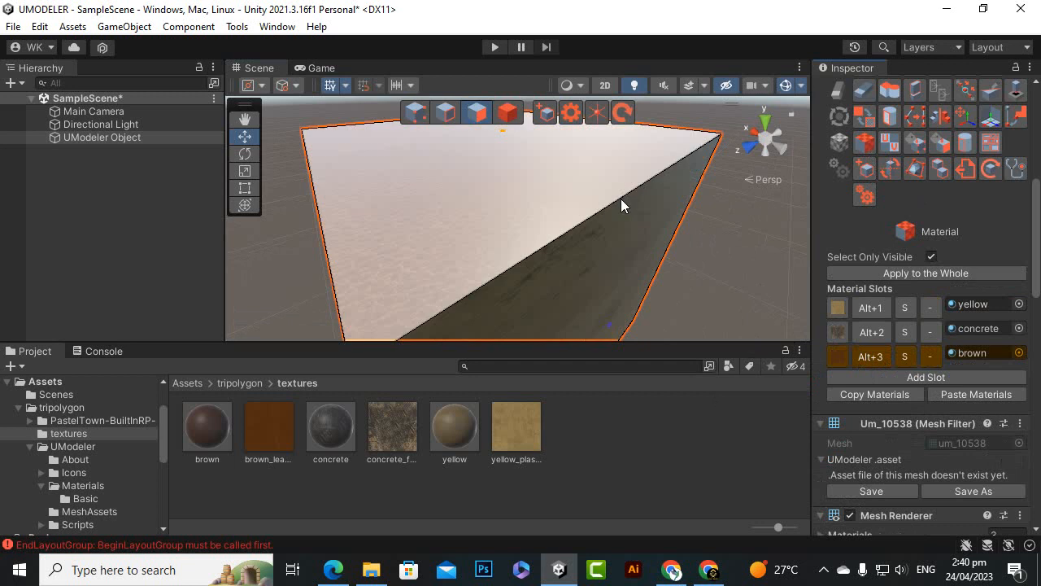
# Step: Examine the brown top face and plaster side faces of the cube from several angles, both up close and from a distance
pyautogui.keyDown('alt'); pyautogui.moveTo(763, 239); pyautogui.dragTo(833, 395); pyautogui.keyUp('alt')
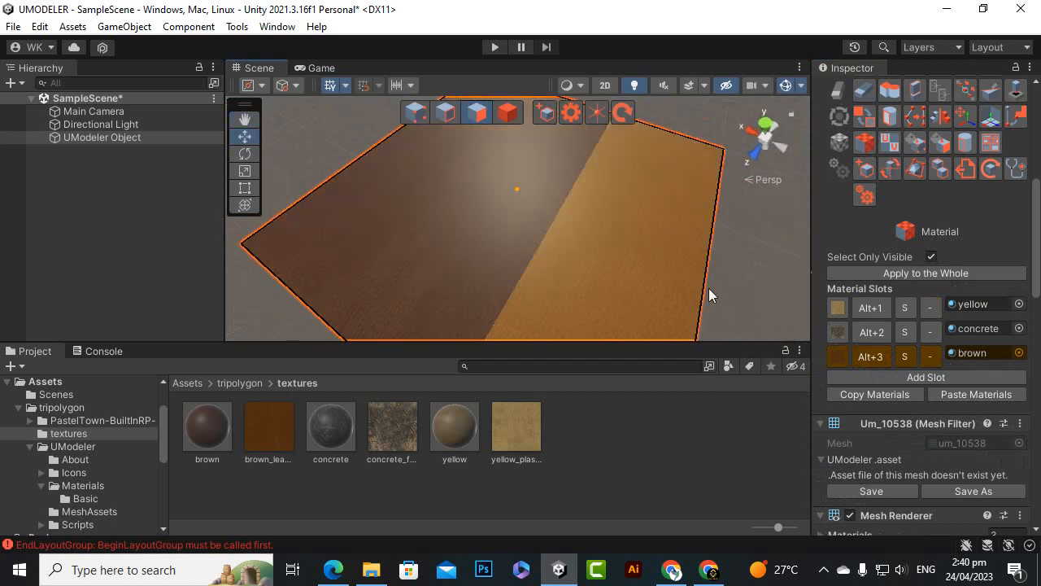
pyautogui.scroll(-3, 611, 210)
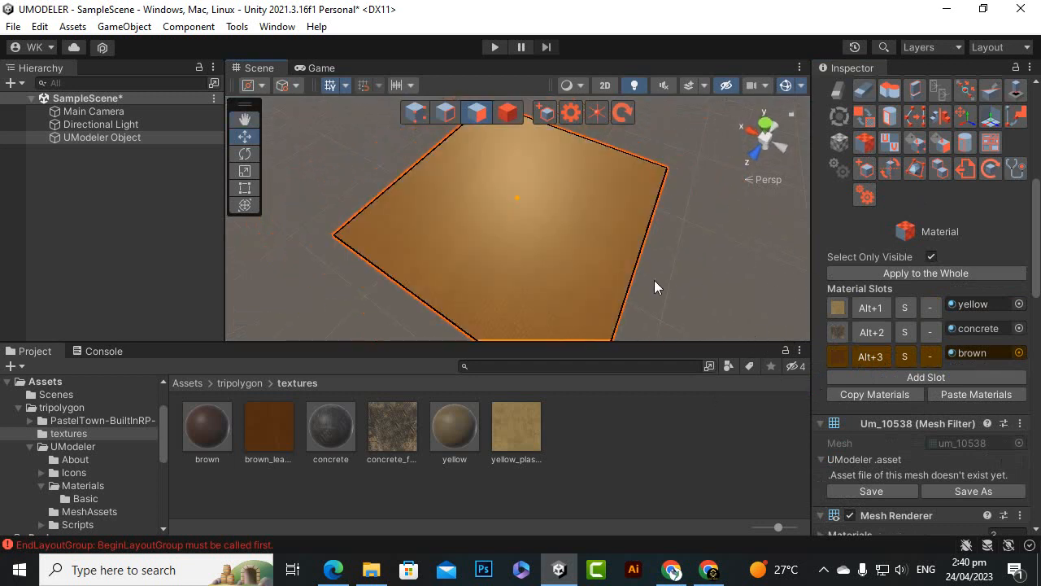
pyautogui.keyDown('alt'); pyautogui.moveTo(722, 274); pyautogui.dragTo(237, 155); pyautogui.keyUp('alt')
pyautogui.scroll(3, 668, 256)
pyautogui.scroll(2, 671, 261)
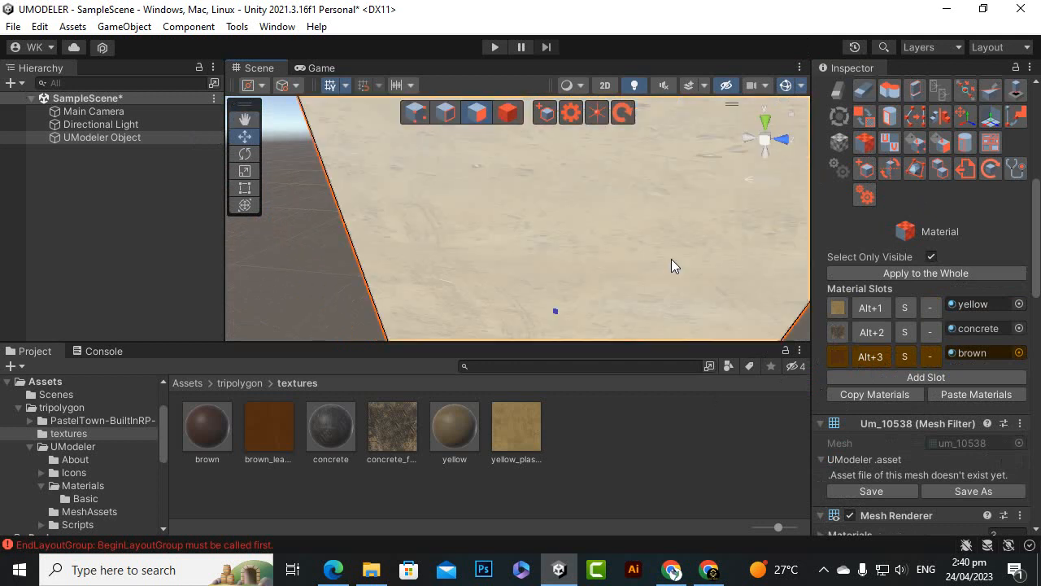
pyautogui.scroll(-4, 546, 317)
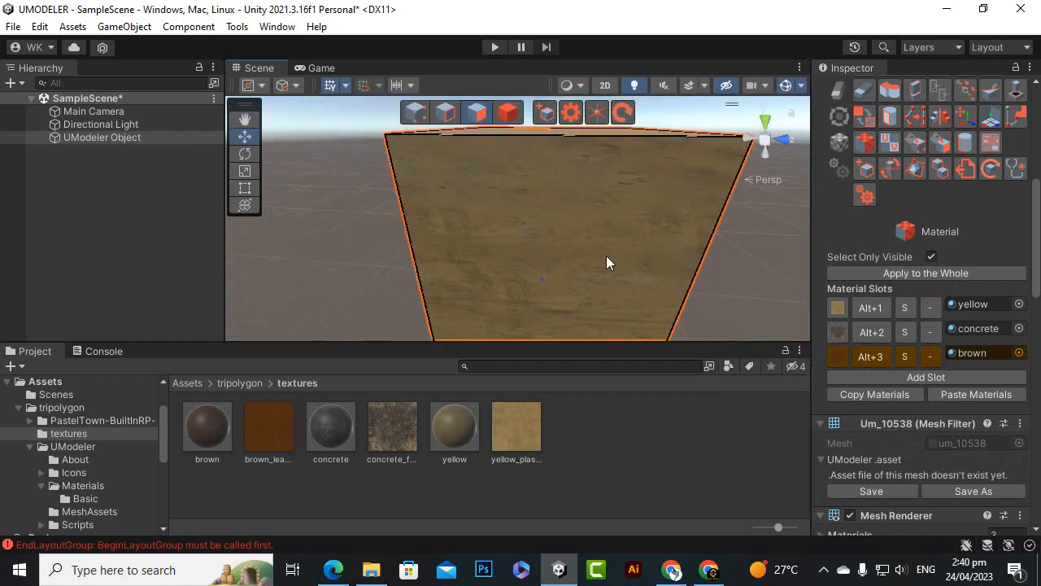
pyautogui.scroll(-5, 765, 255)
pyautogui.keyDown('alt'); pyautogui.moveTo(765, 256); pyautogui.dragTo(664, 259); pyautogui.keyUp('alt')
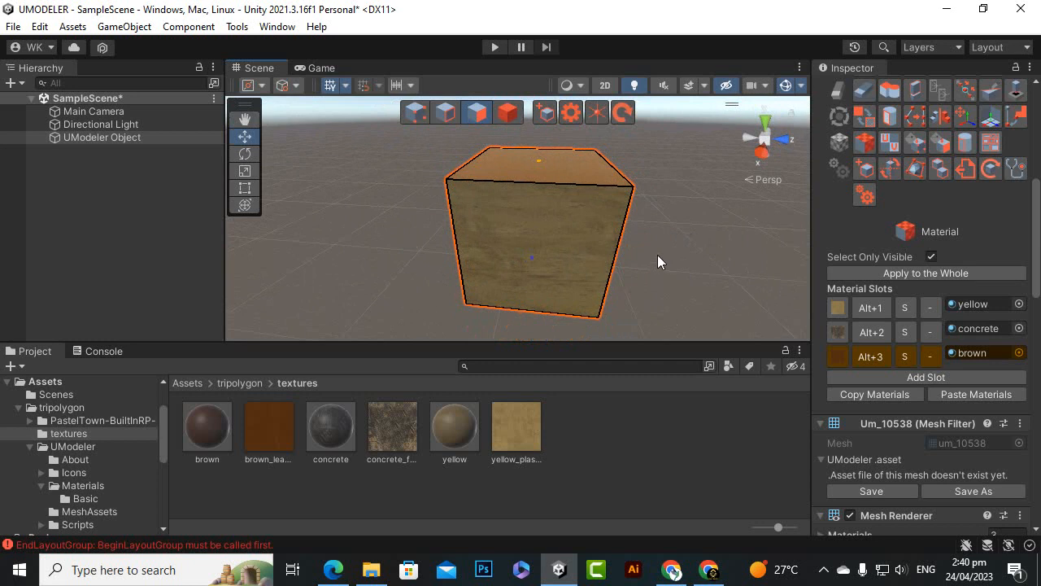
pyautogui.scroll(-3, 594, 251)
pyautogui.keyDown('alt'); pyautogui.moveTo(603, 286); pyautogui.dragTo(715, 342); pyautogui.keyUp('alt')
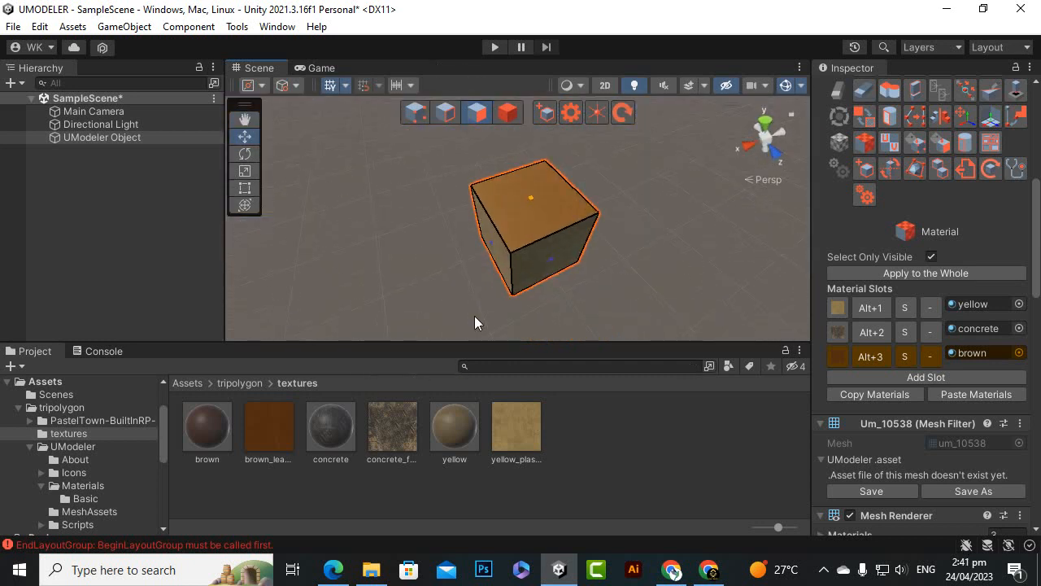
pyautogui.scroll(-3, 464, 280)
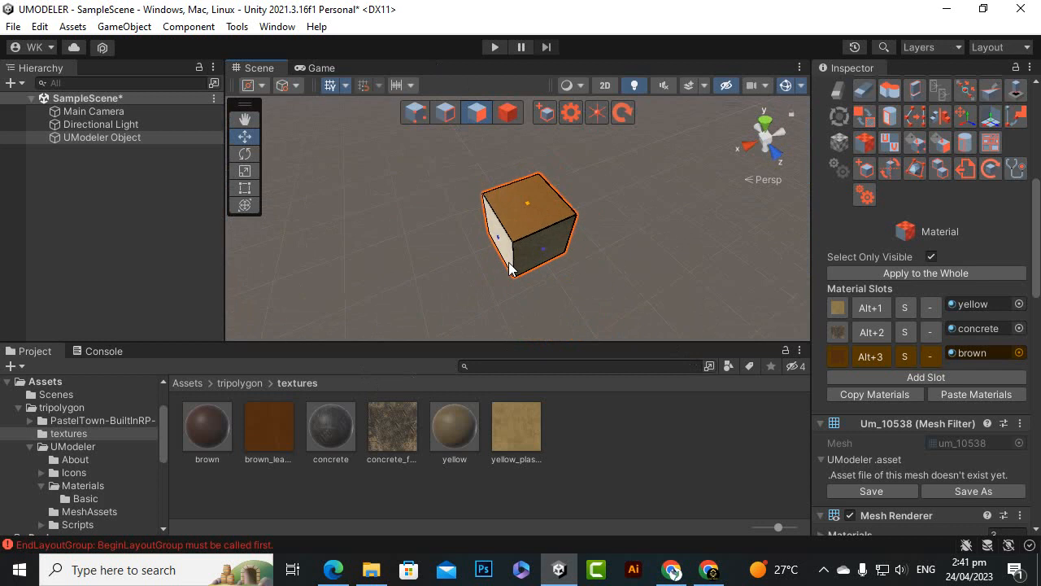
pyautogui.keyDown('alt'); pyautogui.moveTo(734, 276); pyautogui.dragTo(635, 187); pyautogui.keyUp('alt')
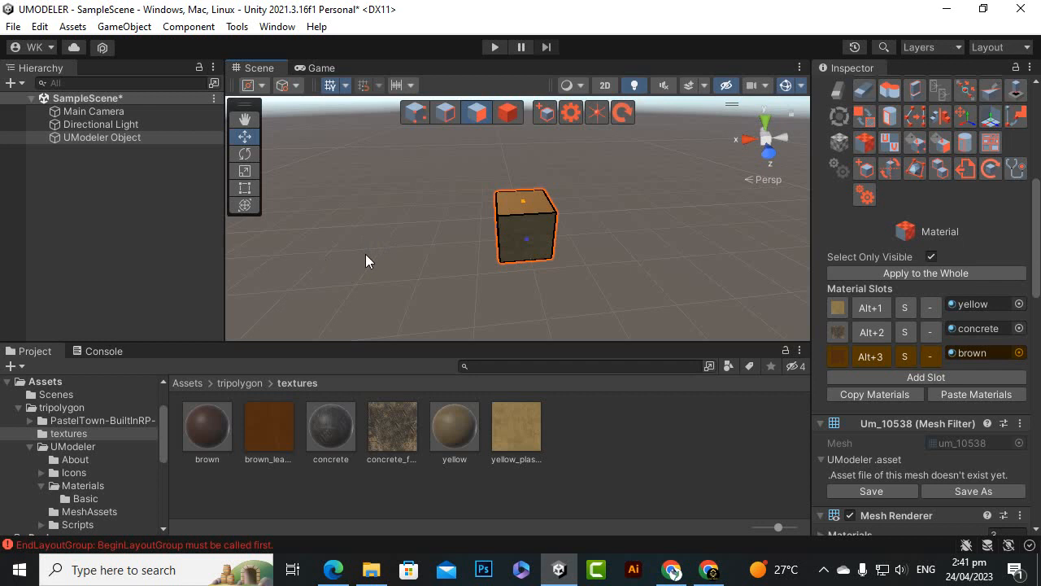
pyautogui.scroll(6, 614, 235)
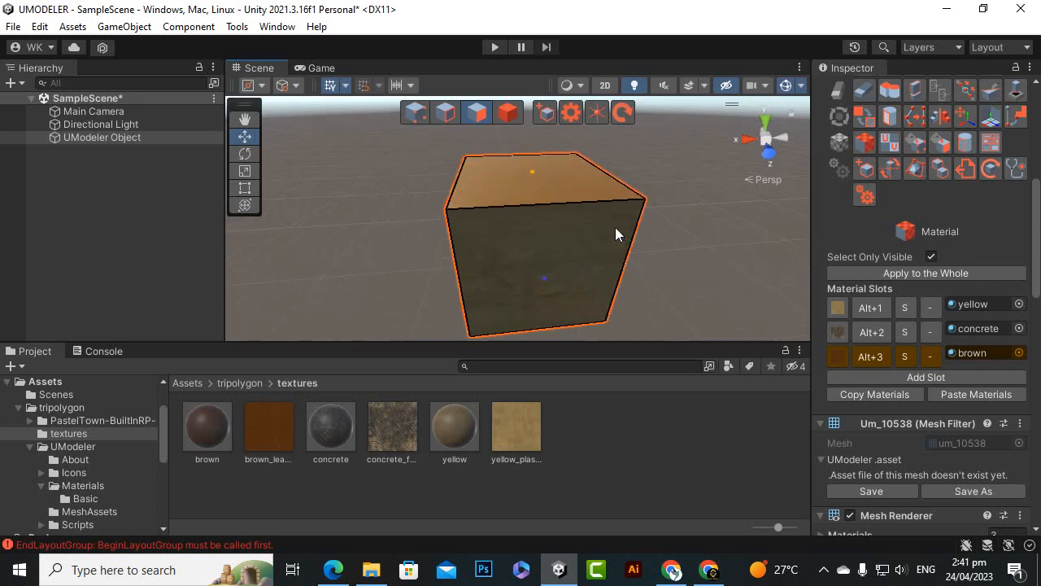
pyautogui.click(613, 226)
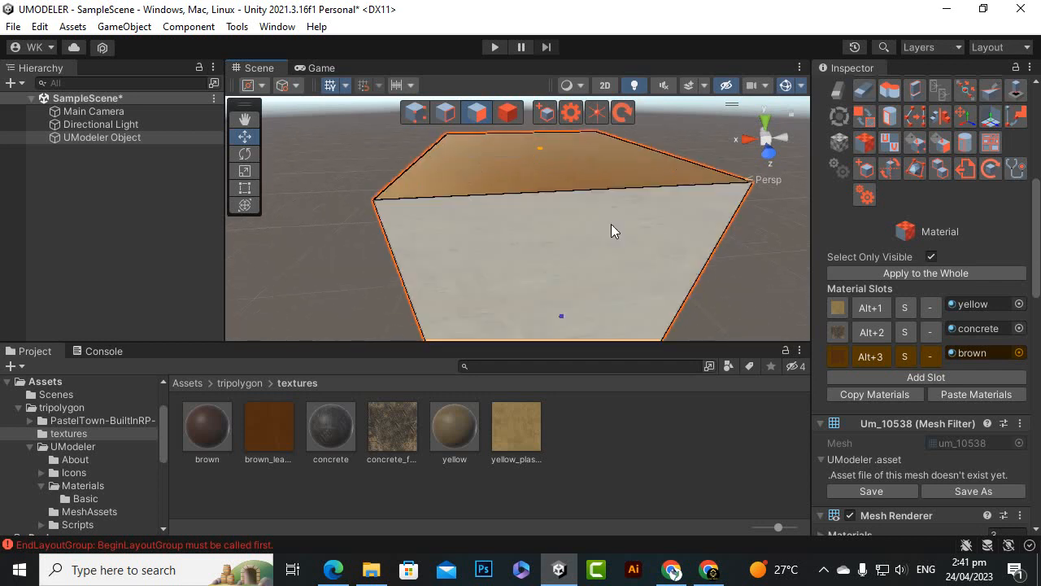
pyautogui.click(710, 248)
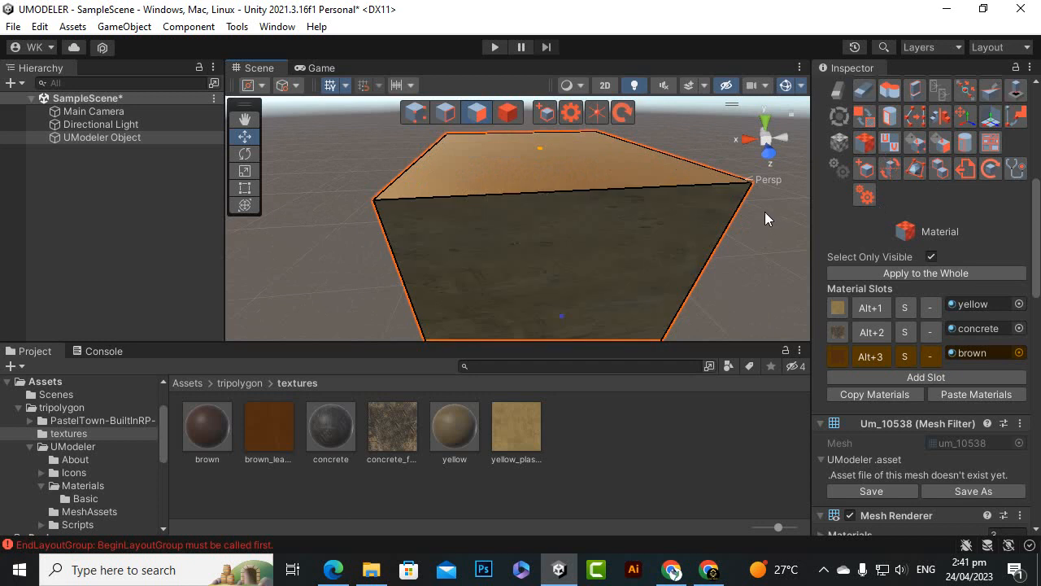
# Step: Look over the cube's Mesh Renderer, Mesh Collider and Yellow material settings, and view the whole cube again
pyautogui.scroll(-5, 884, 331)
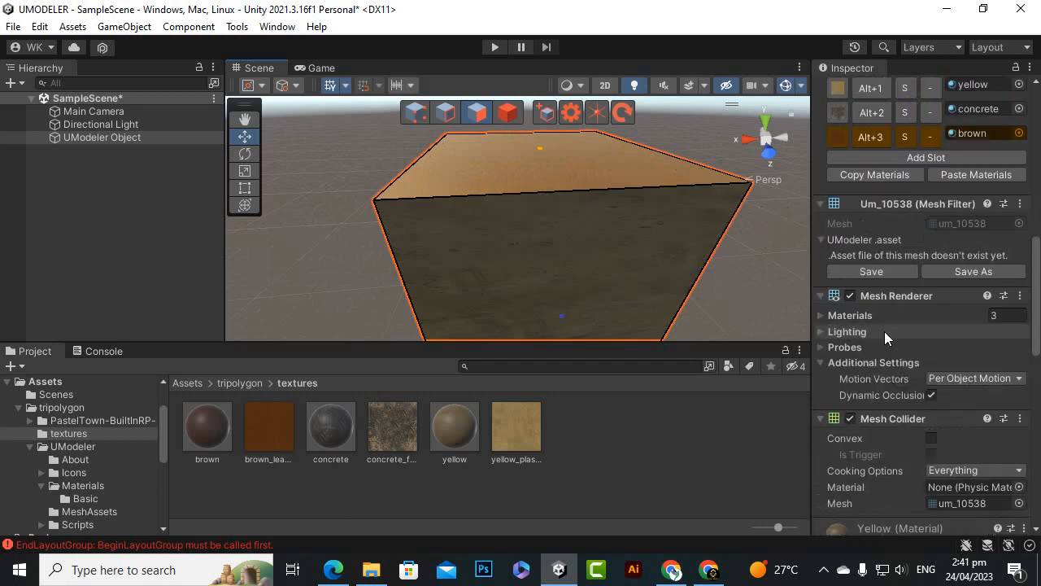
pyautogui.scroll(-4, 886, 315)
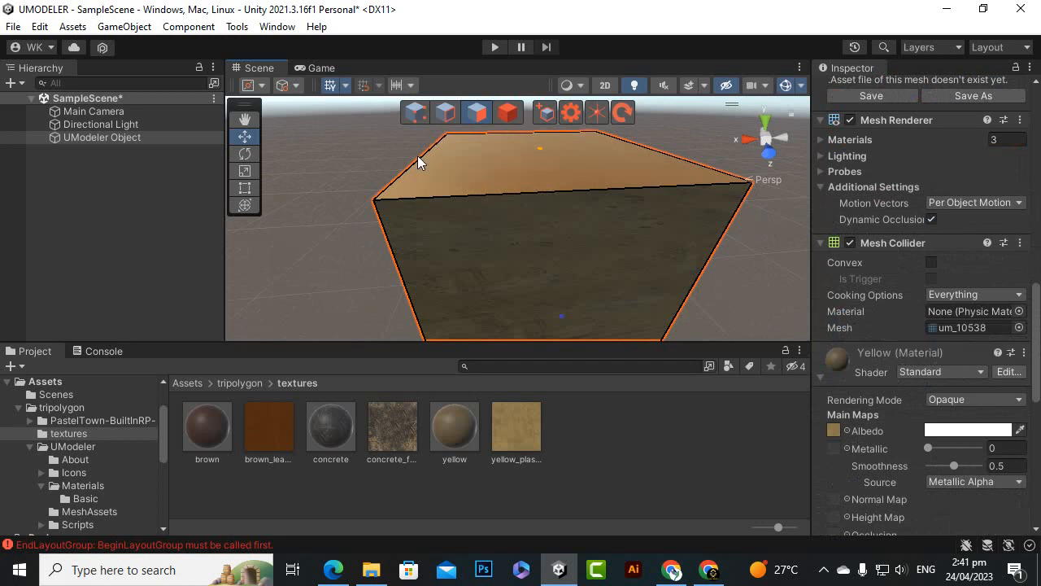
pyautogui.scroll(-1, 417, 155)
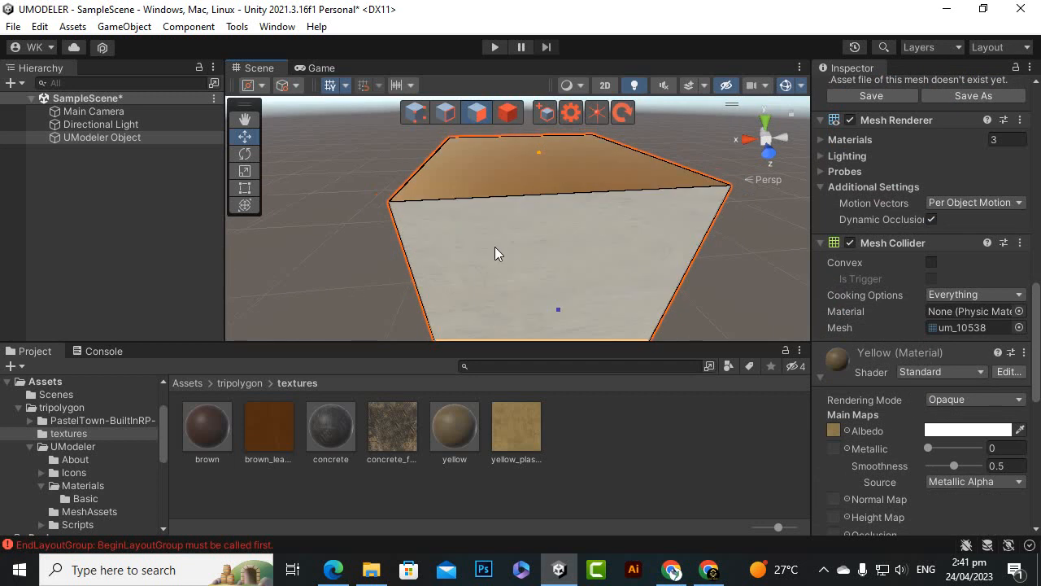
pyautogui.scroll(-4, 640, 275)
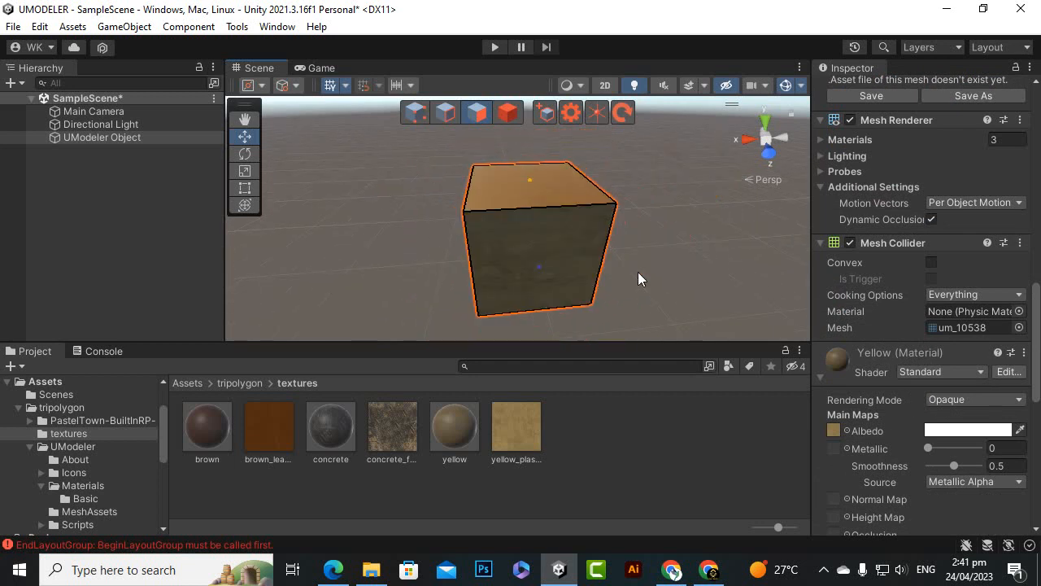